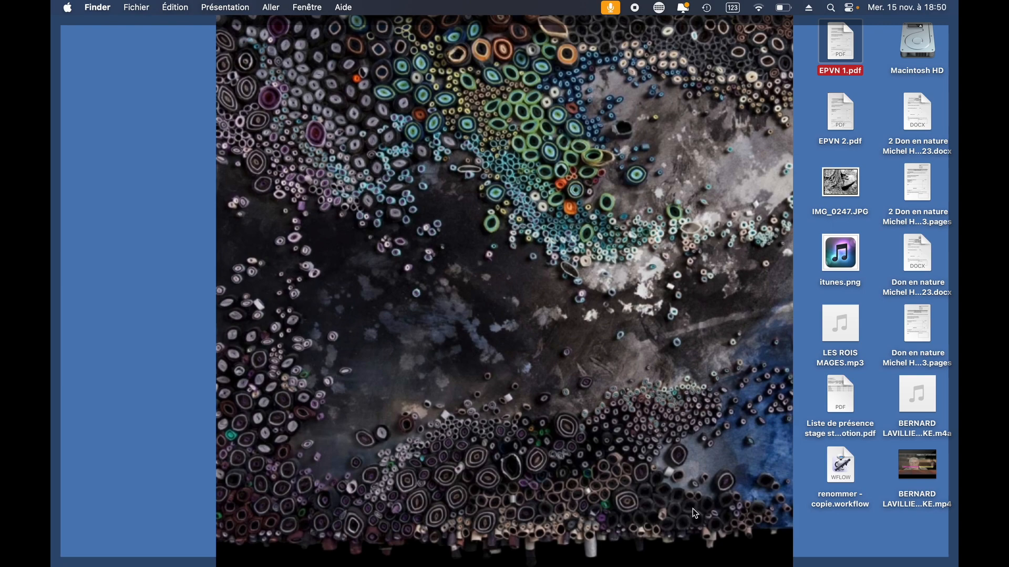
Launch DaVinci Resolve, dismiss the ExFAT disk warning and open the ESSAI (Copy) project
mouse_move(695, 566)
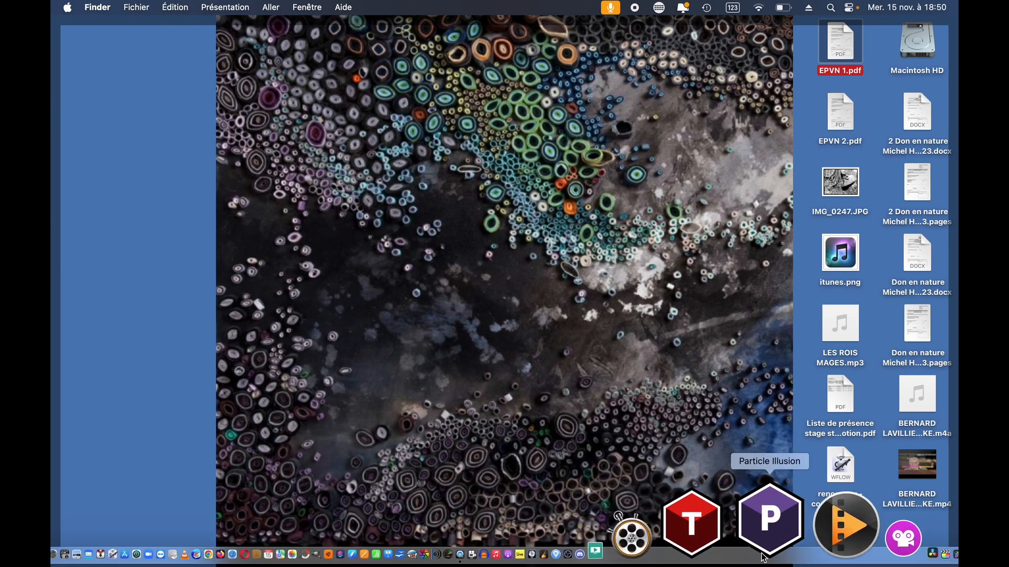
left_click(798, 552)
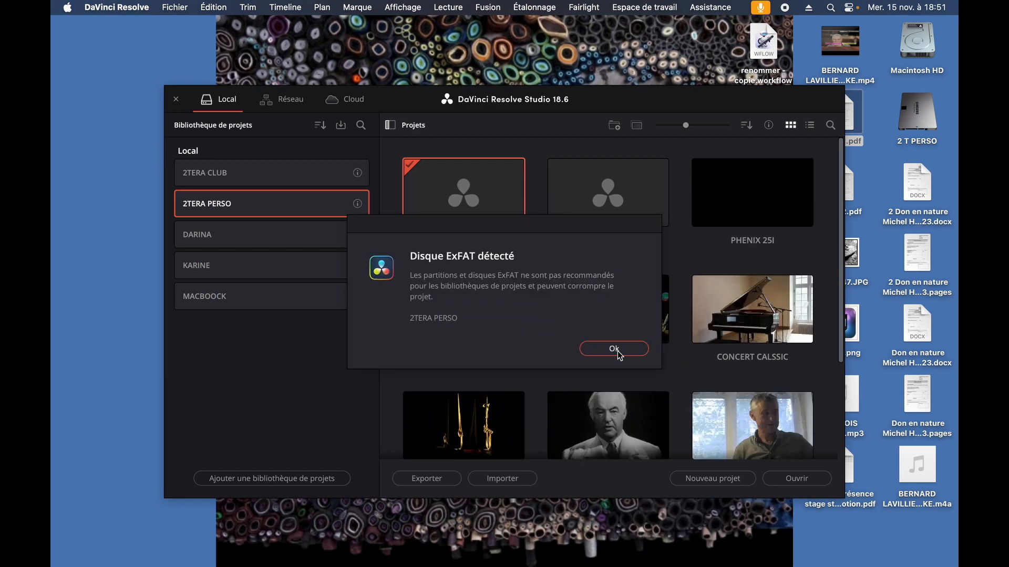
left_click(615, 350)
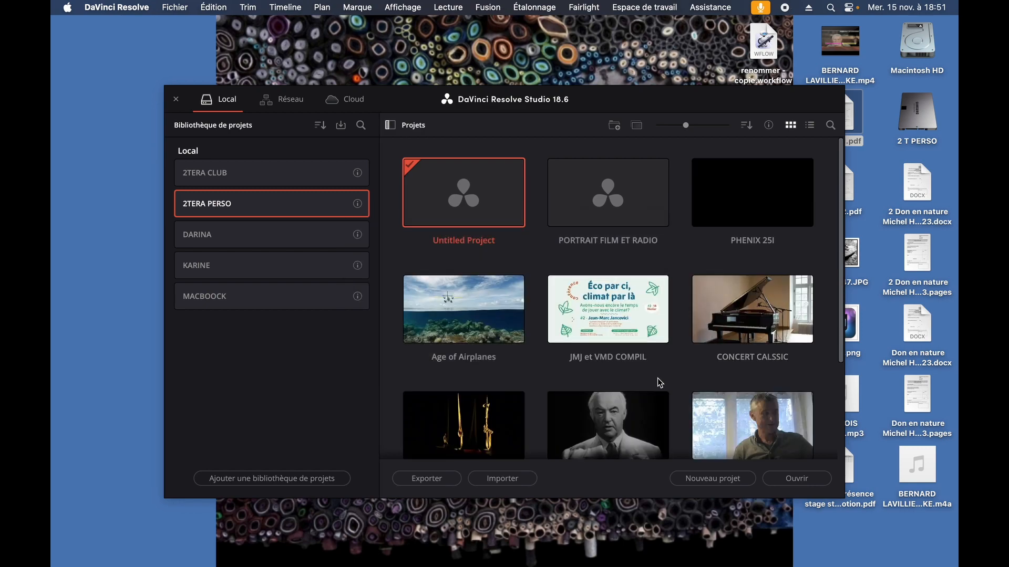
scroll(676, 380, "down", 2)
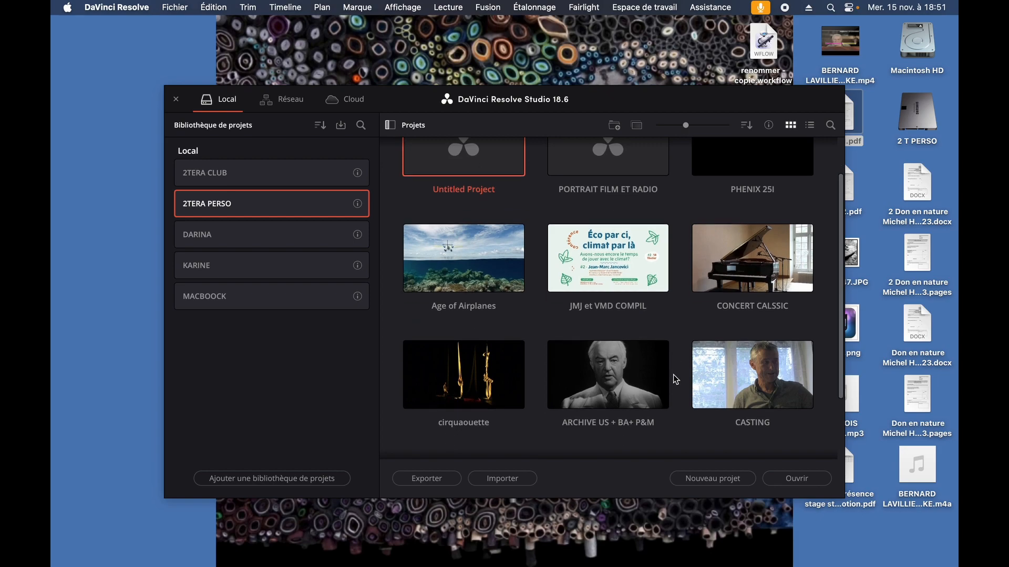
double_click(479, 281)
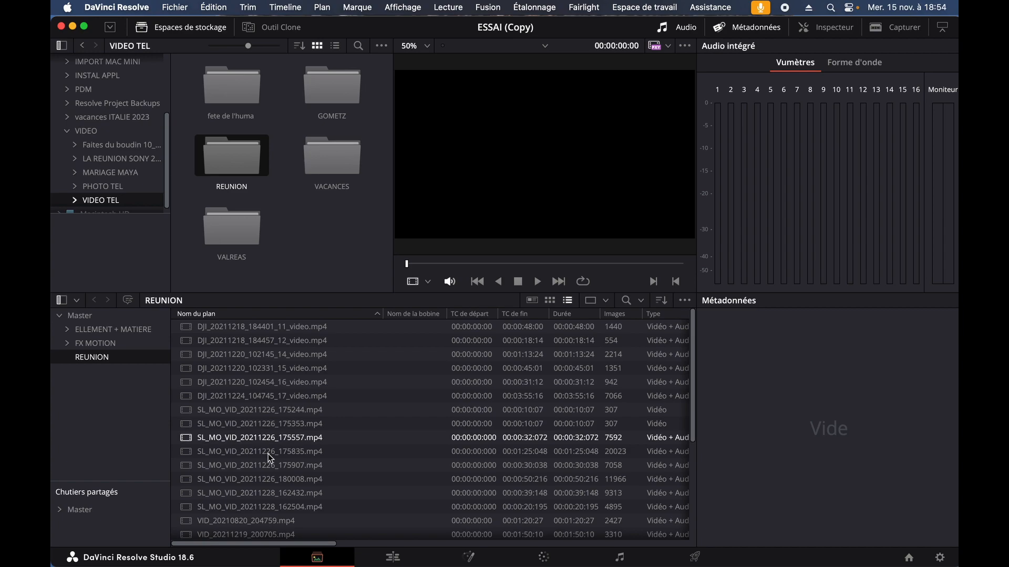
On the Edit page, preview the clip DJI_20211218_184457_12_video.mp4 from the REUNION bin and add it to a new timeline
left_click(393, 558)
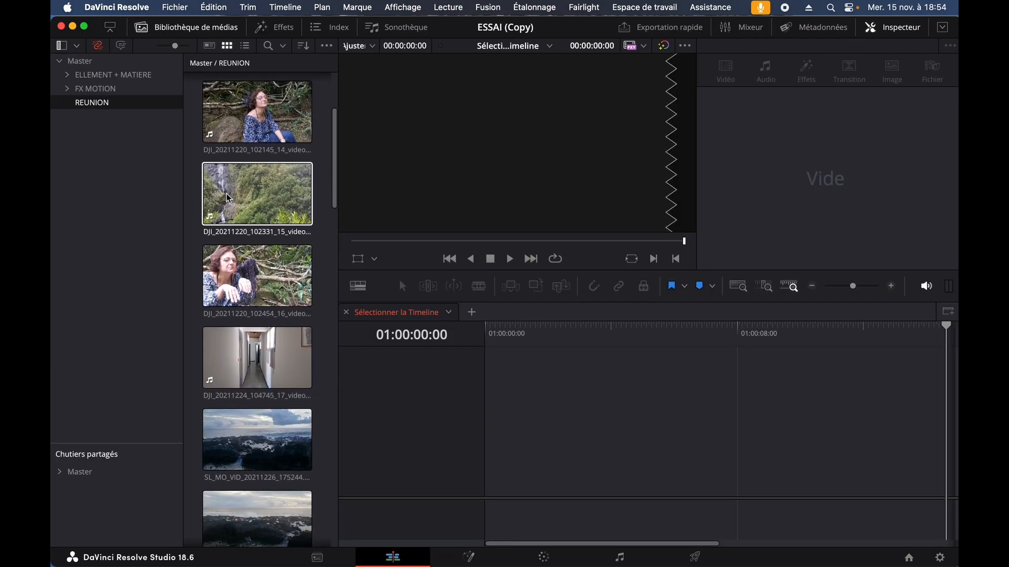
scroll(228, 198, "down", 4)
scroll(229, 198, "up", 8)
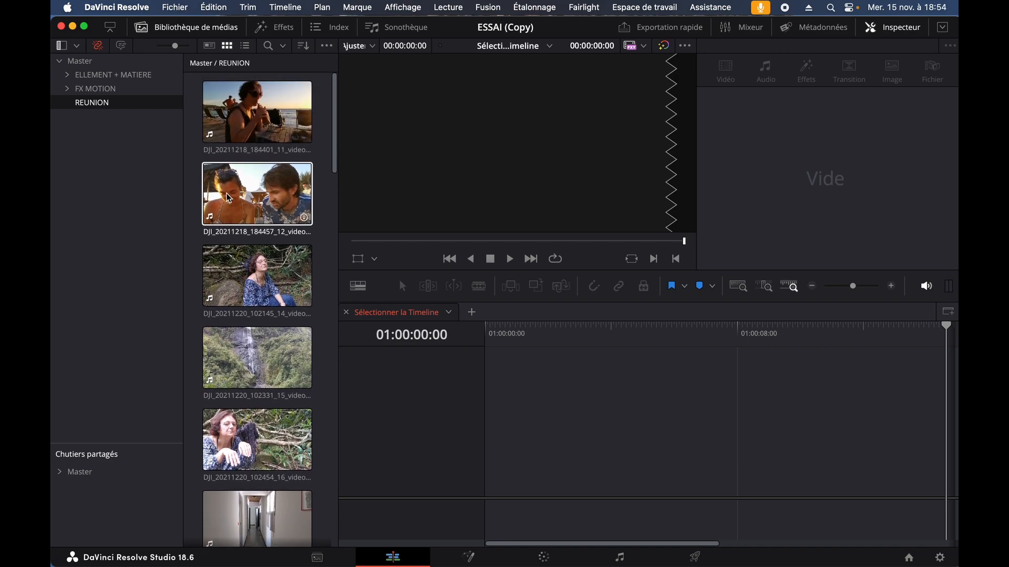
left_click(228, 198)
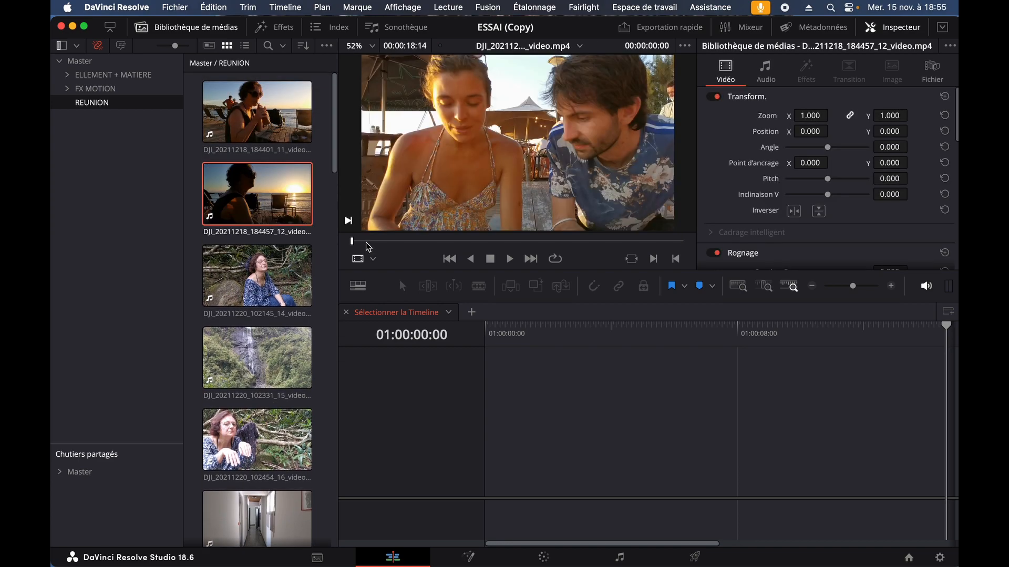
key("space")
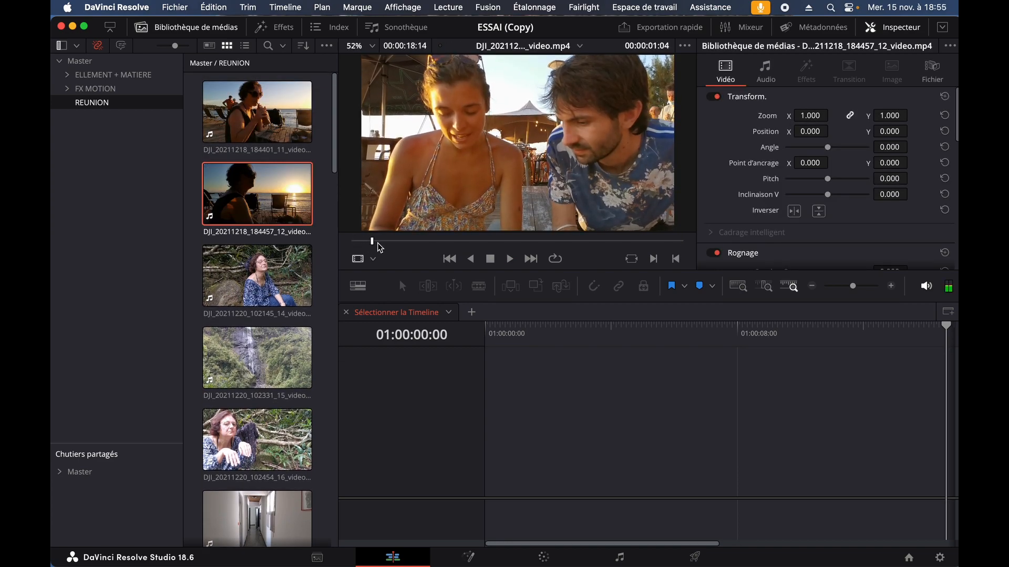
left_click_drag(378, 243, 352, 241)
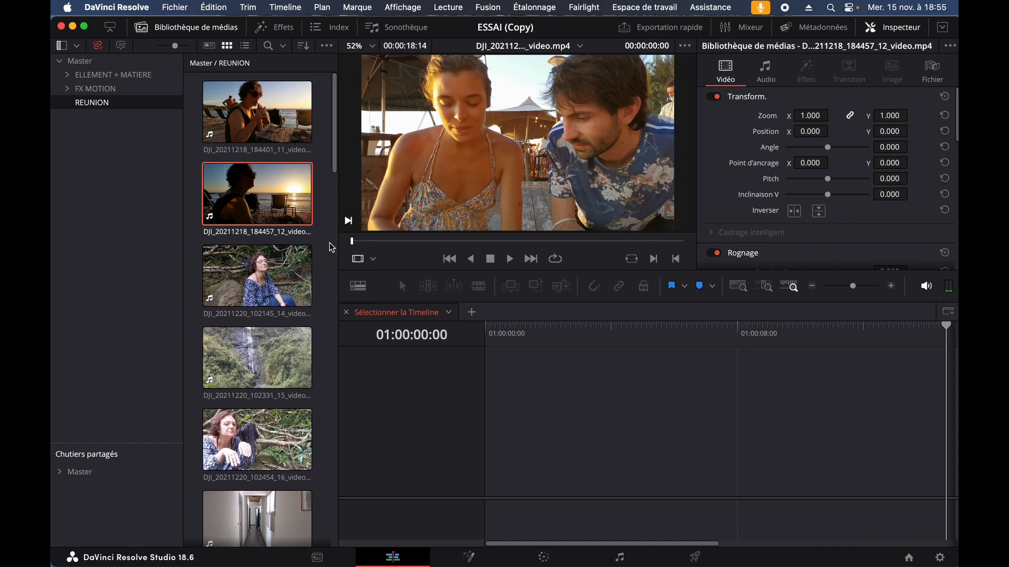
left_click_drag(292, 211, 543, 525)
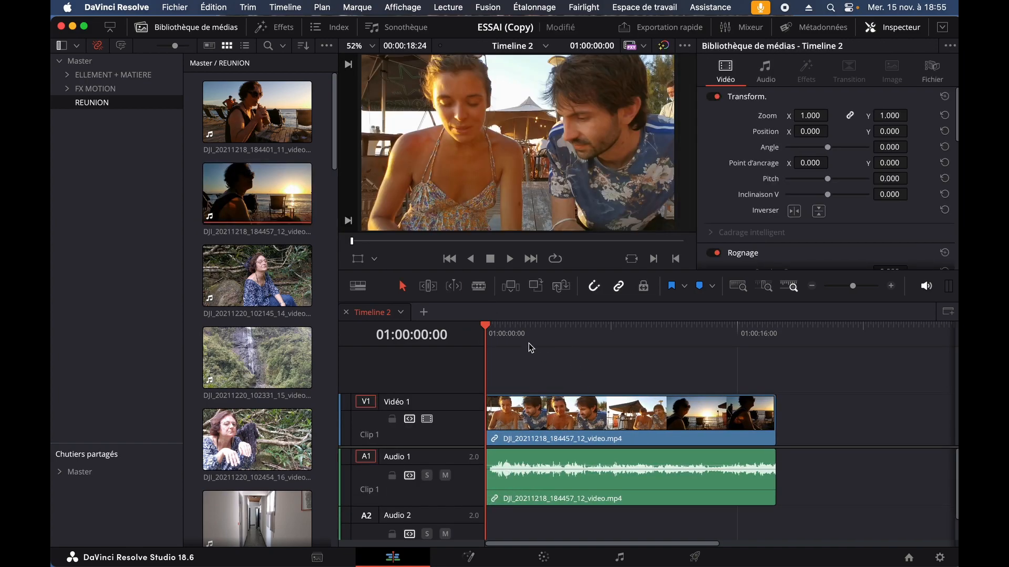
Play the clip in the timeline through to the sunset shot, lowering the system volume
left_click_drag(497, 336, 487, 341)
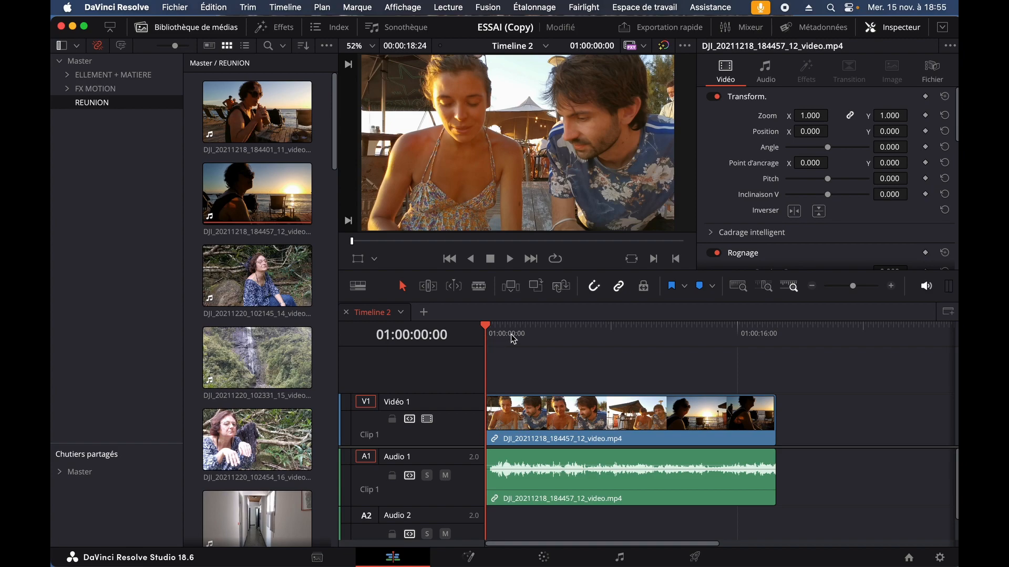
left_click_drag(513, 339, 525, 338)
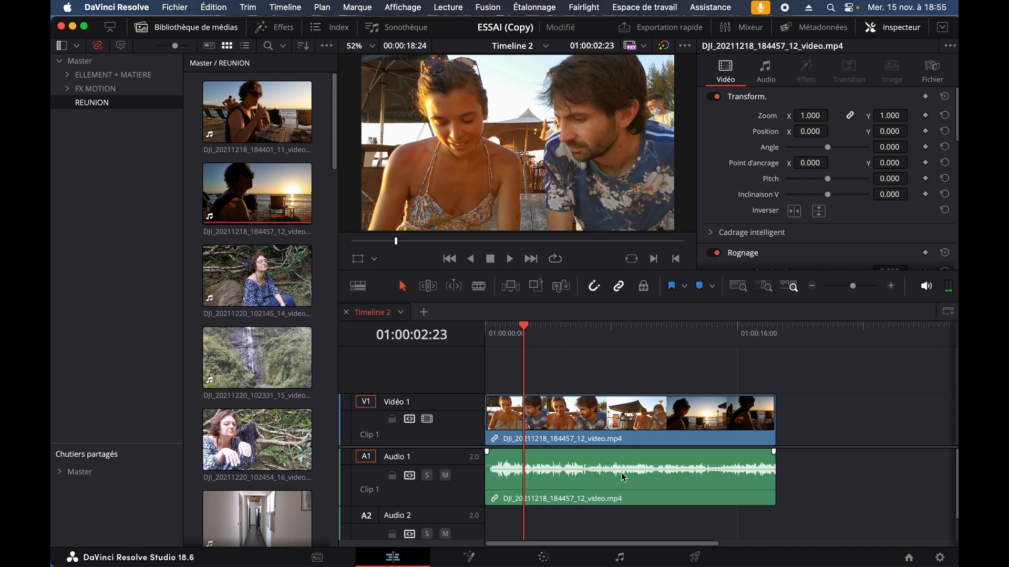
key("XF86AudioLowerVolume")
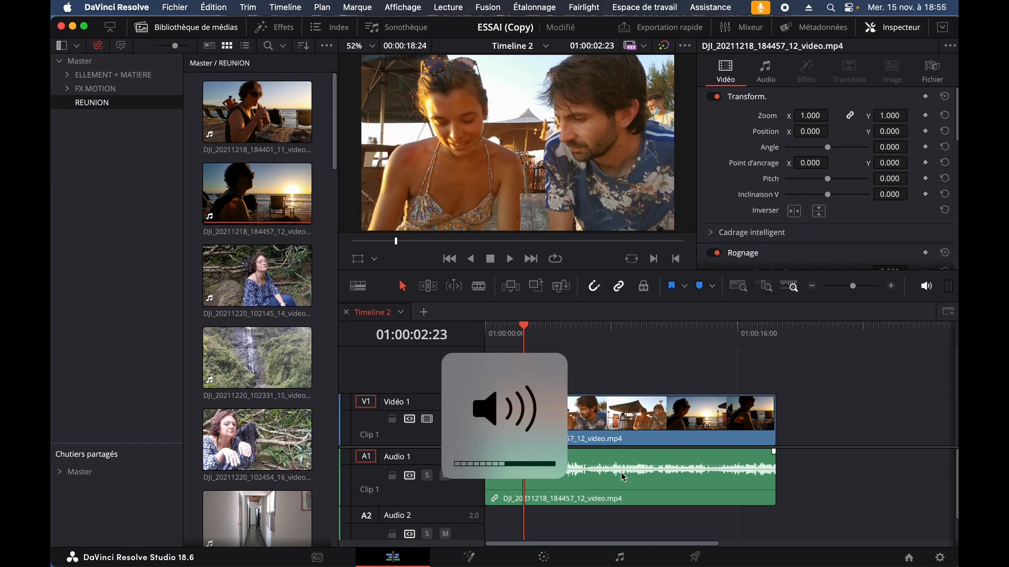
key("space")
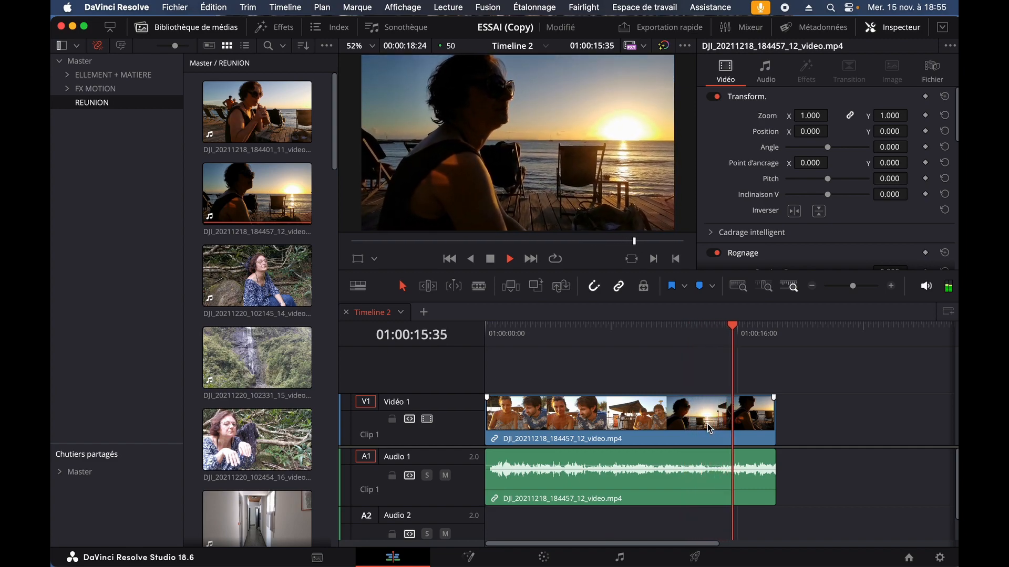
key("space")
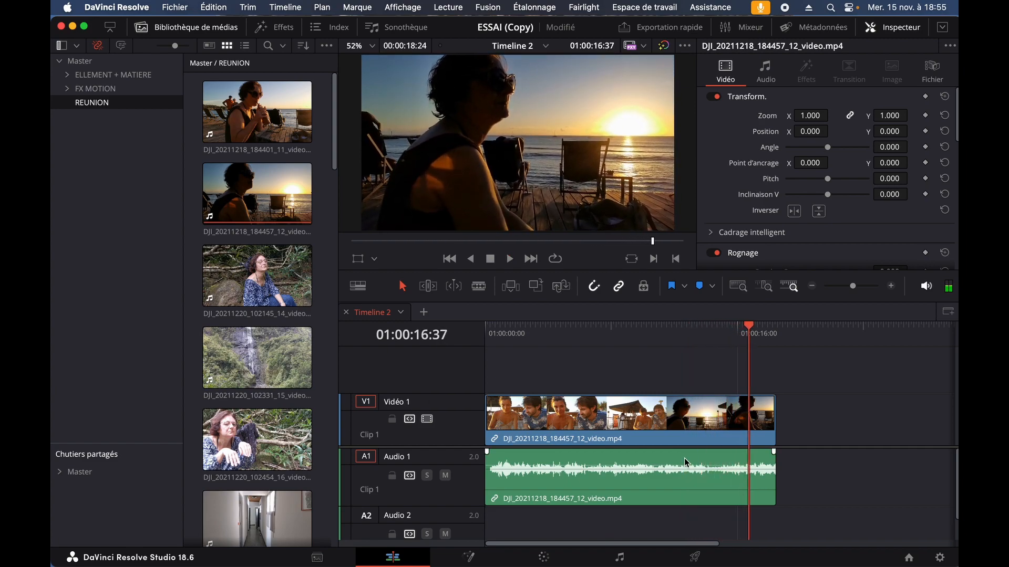
Hide the media pool and display the metadata of the selected timeline clip
left_click(660, 409)
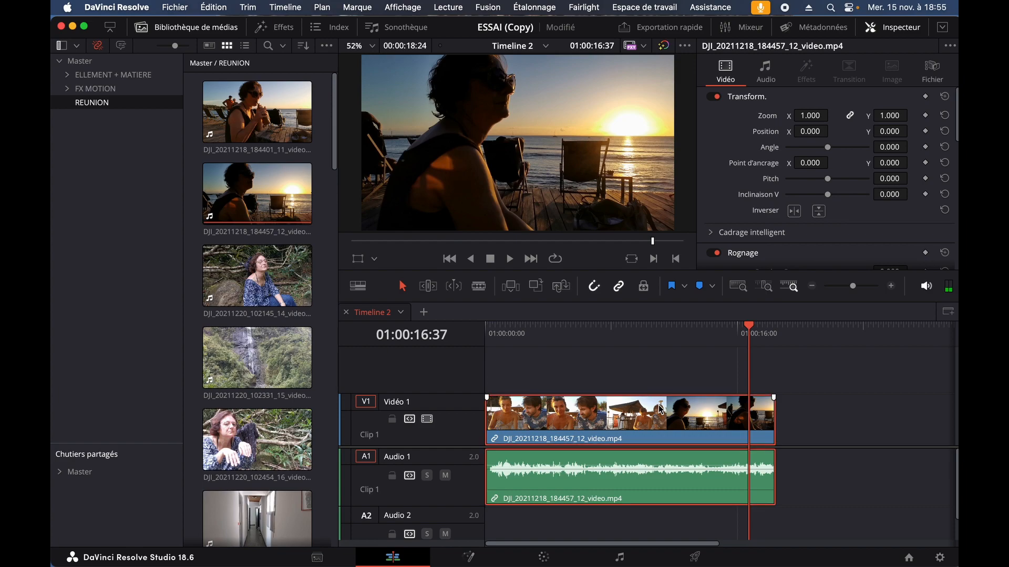
left_click(152, 25)
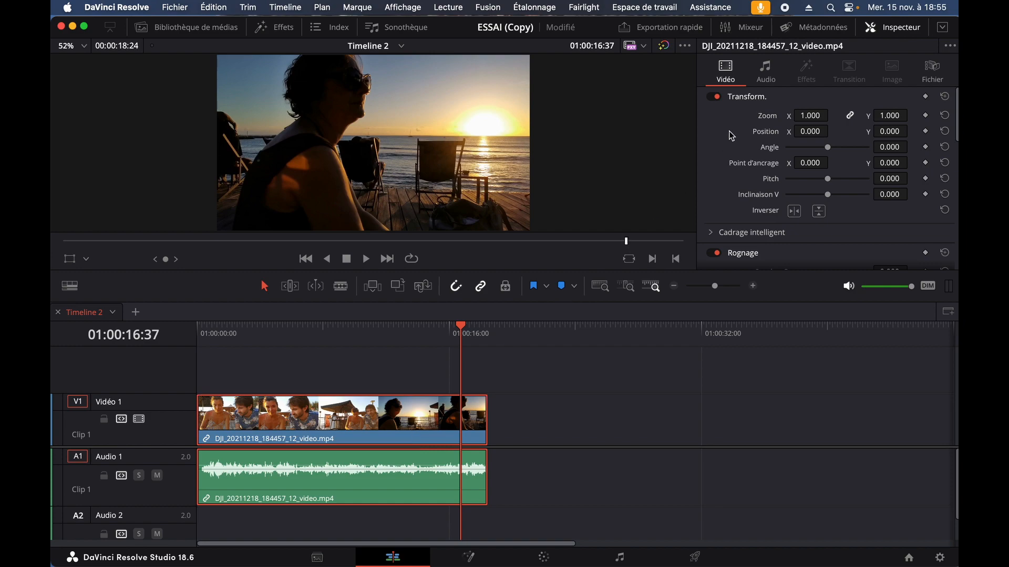
left_click(786, 32)
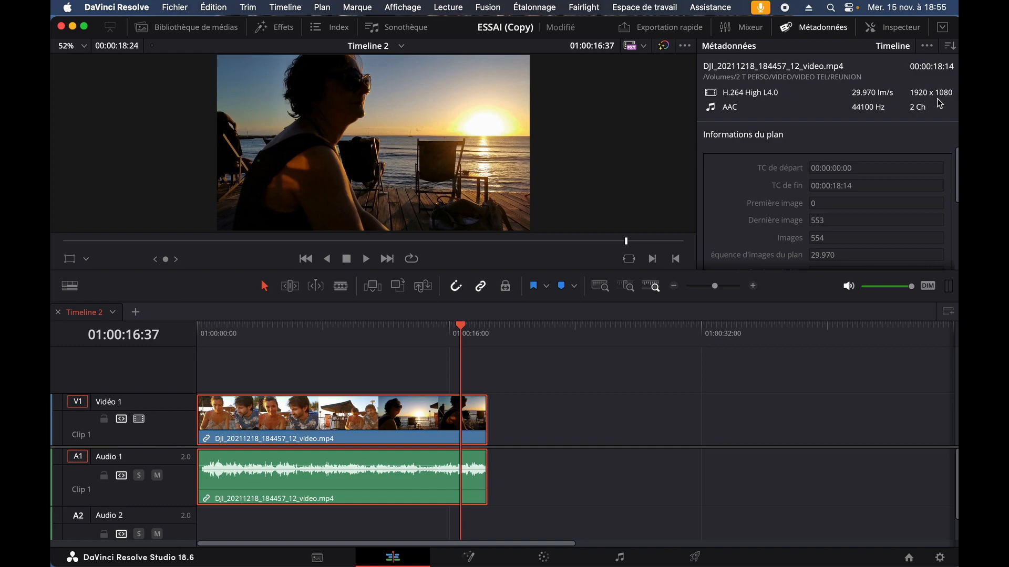
Lower the divider between the video and audio tracks and split the clip at 01:00:04:47
left_click_drag(398, 343, 259, 343)
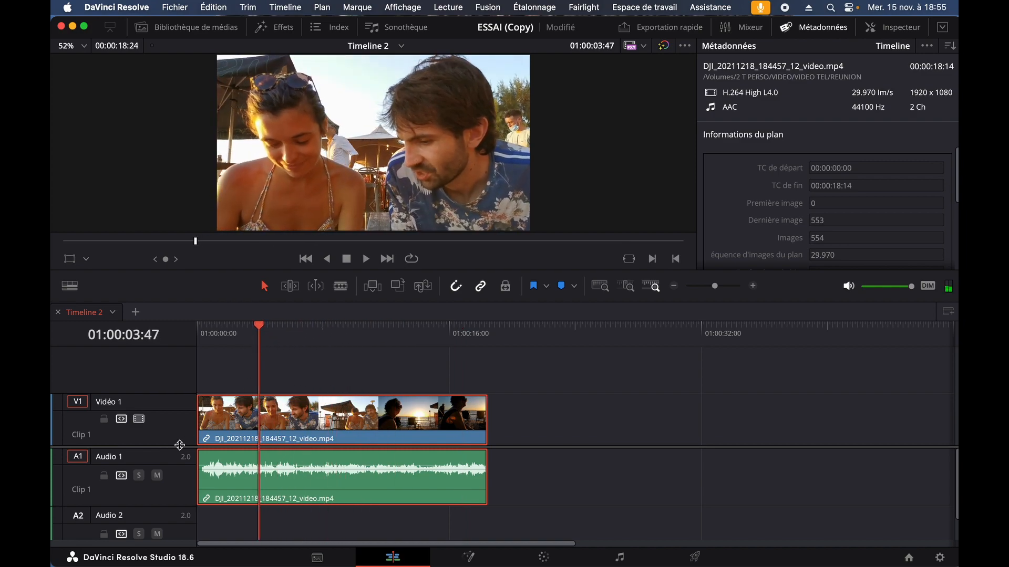
left_click_drag(180, 447, 181, 484)
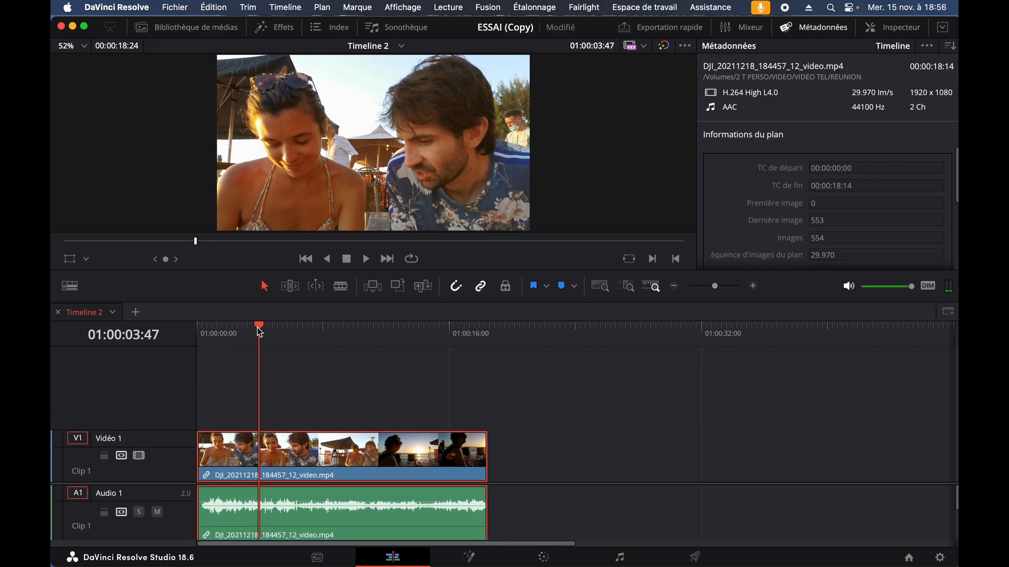
left_click_drag(259, 331, 201, 339)
key("space")
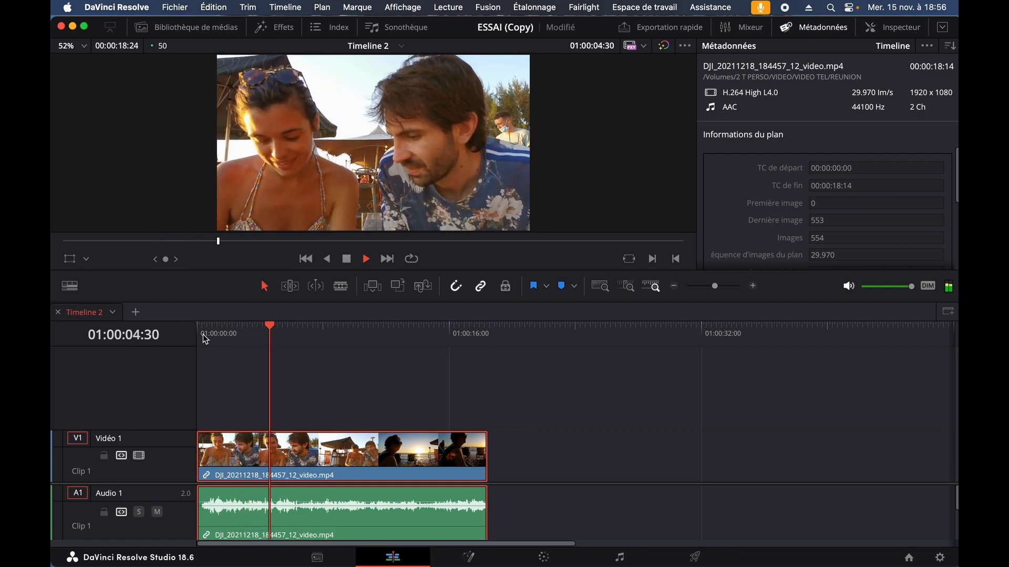
key("space")
key("super+b")
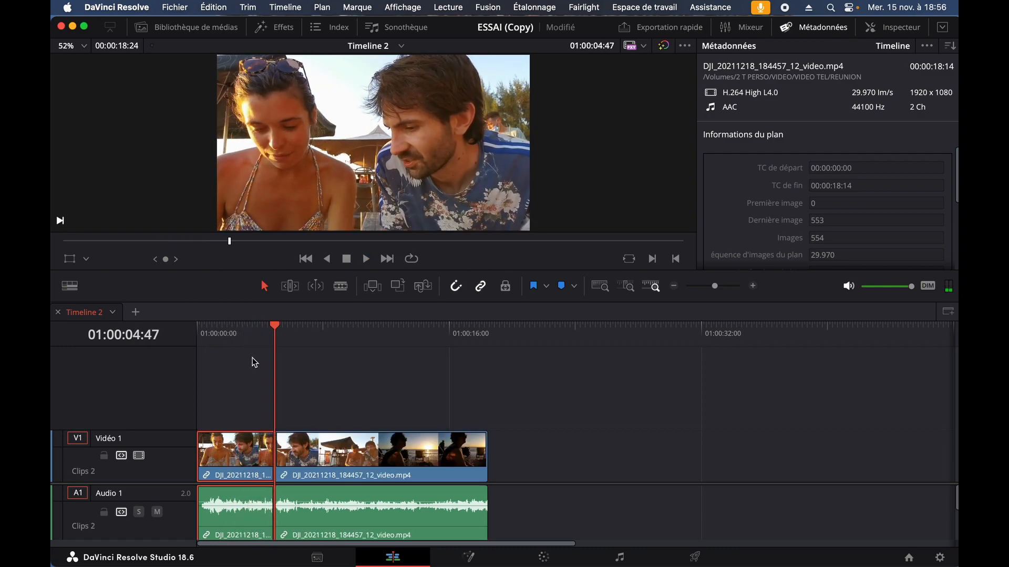
Split the second segment at 01:00:09:43 and ripple delete the middle piece
left_click_drag(308, 351, 353, 351)
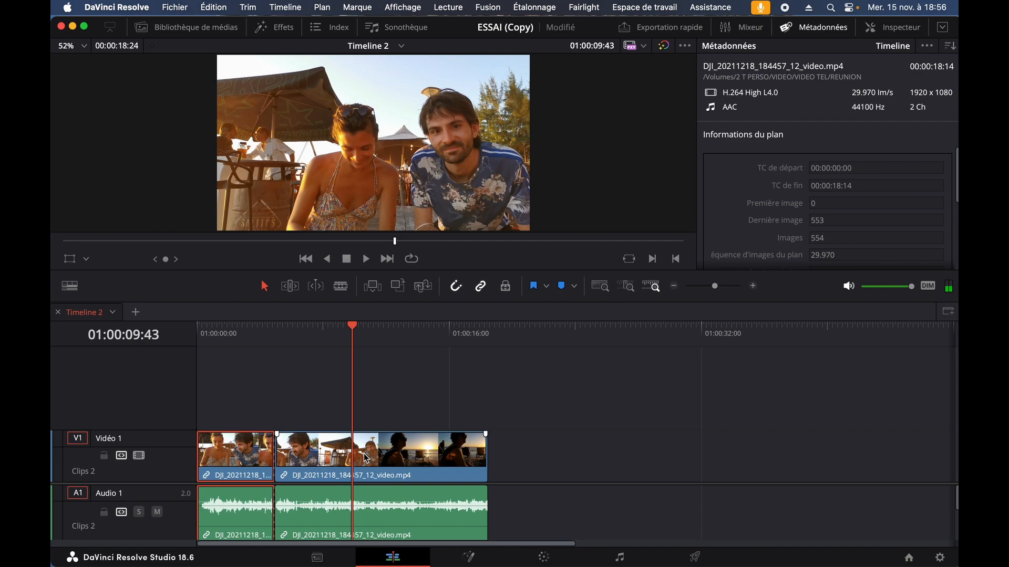
key("super+b")
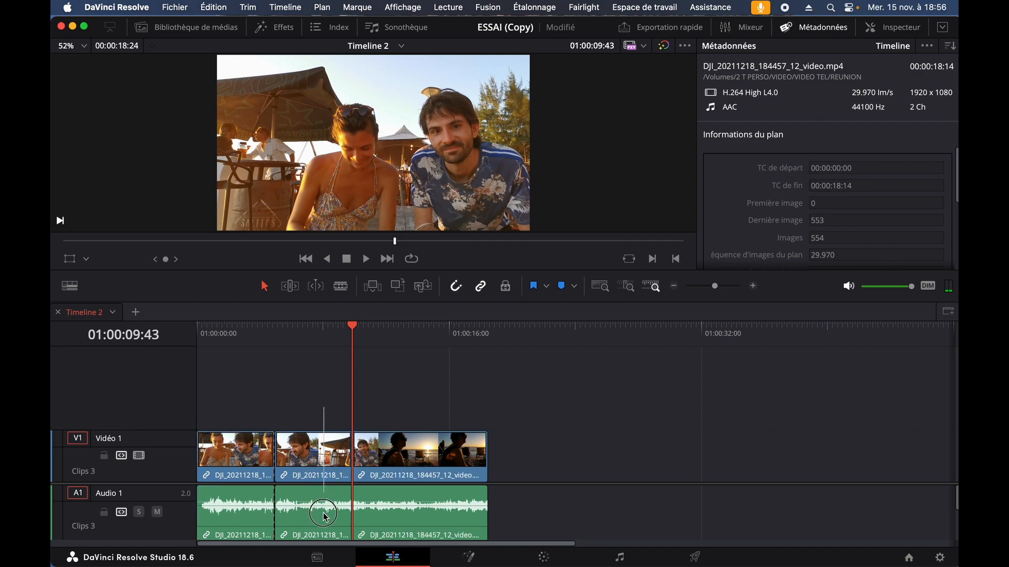
left_click(320, 467)
key("Delete")
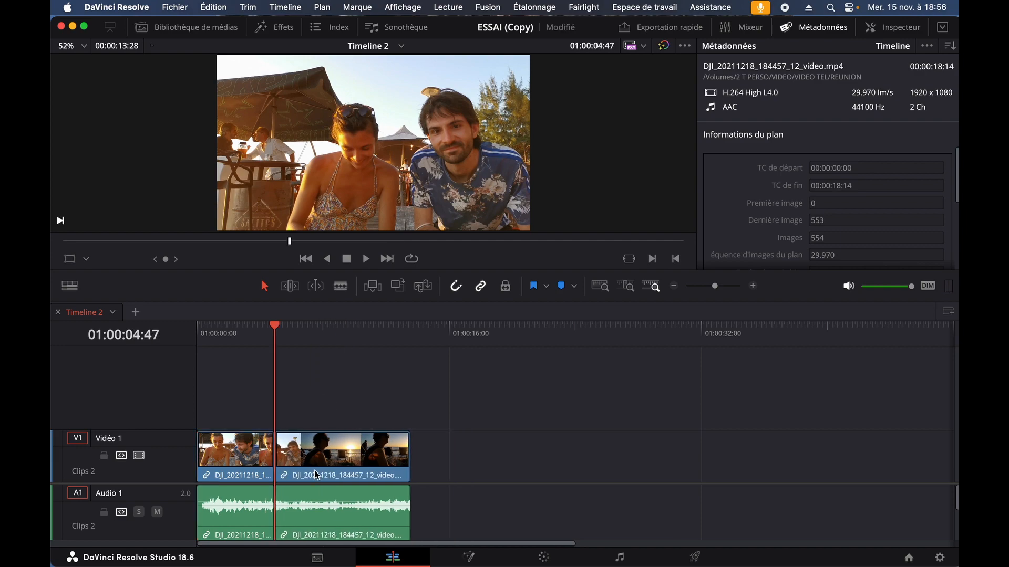
Play the shortened sequence from the first segment and park the playhead at 01:00:09:49 in the sunset shot
left_click(238, 337)
key("space")
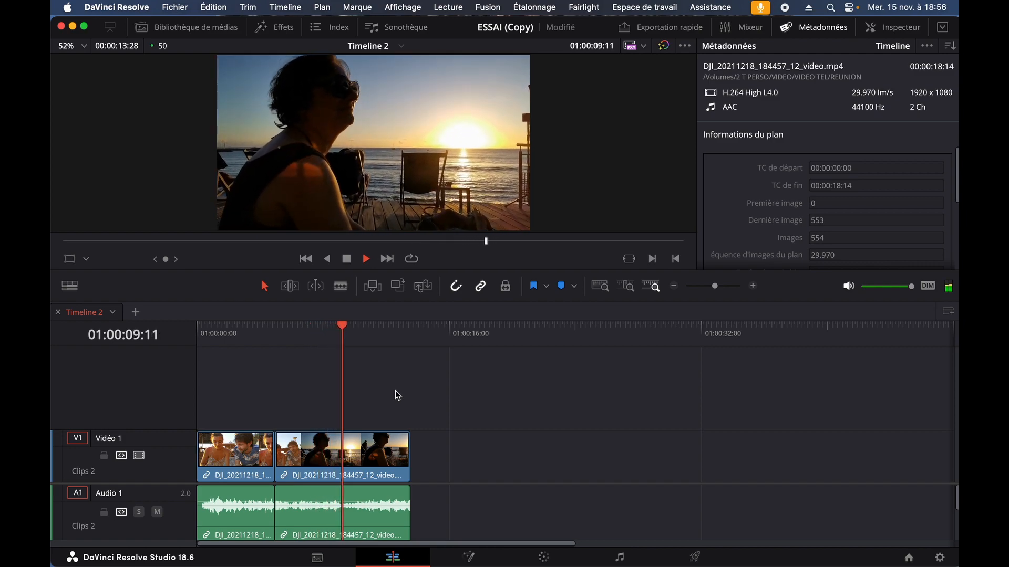
key("space")
key("space")
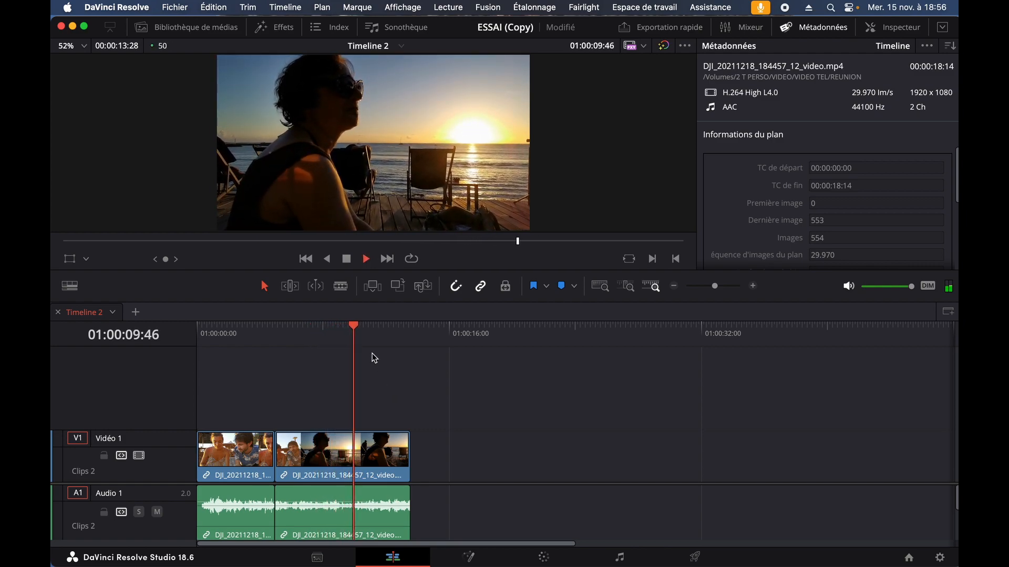
key("space")
left_click(354, 335)
Save the project, split the sunset segment at 01:00:09:49 and select its last piece
key("super+b")
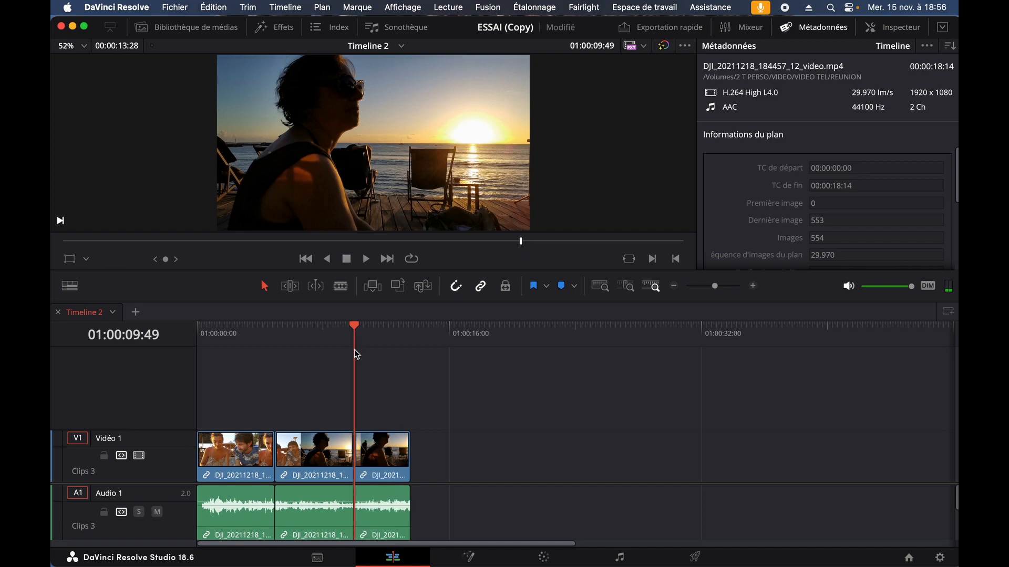
key("super+z")
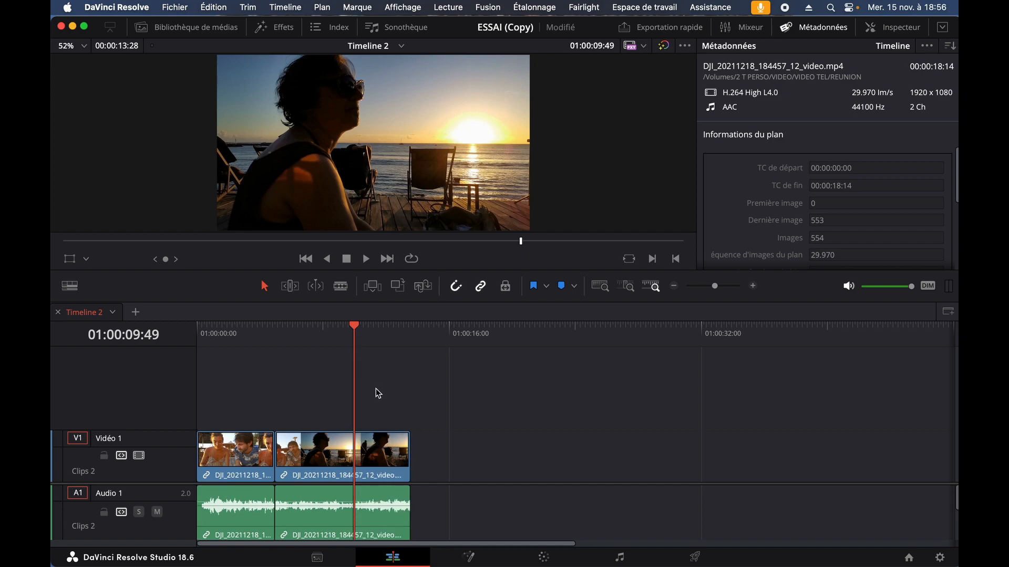
key("super+s")
left_click(363, 457)
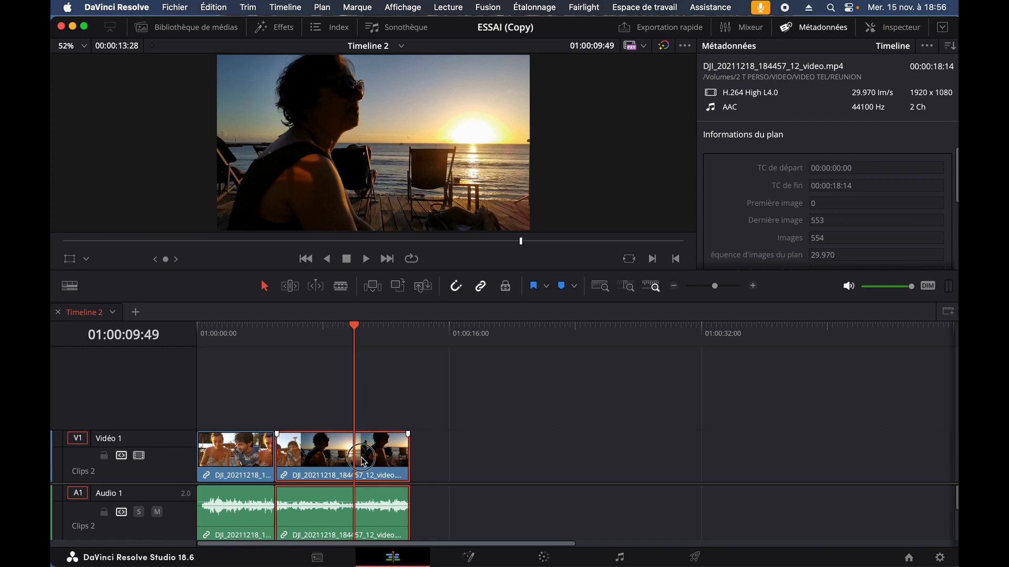
key("super+b")
left_click(379, 456)
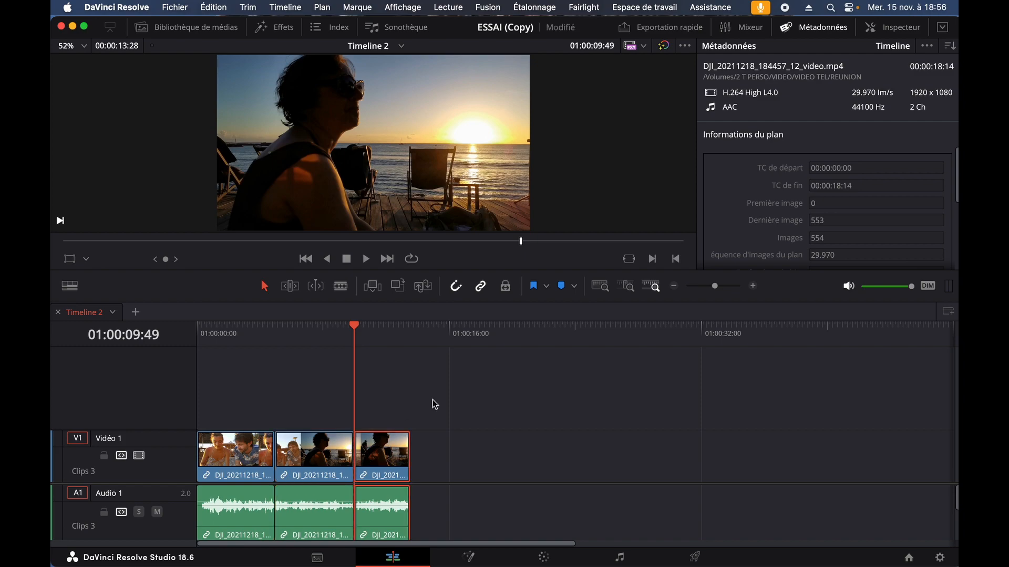
Replace the metadata with the Inspector and set the last segment's zoom to 1.340 and its Y position to -187
left_click(788, 27)
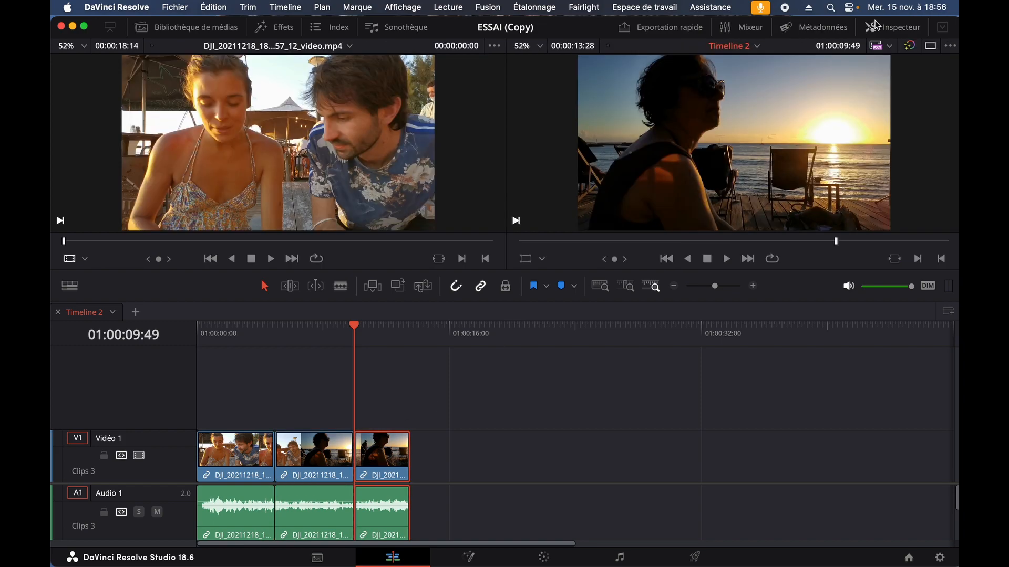
left_click(875, 30)
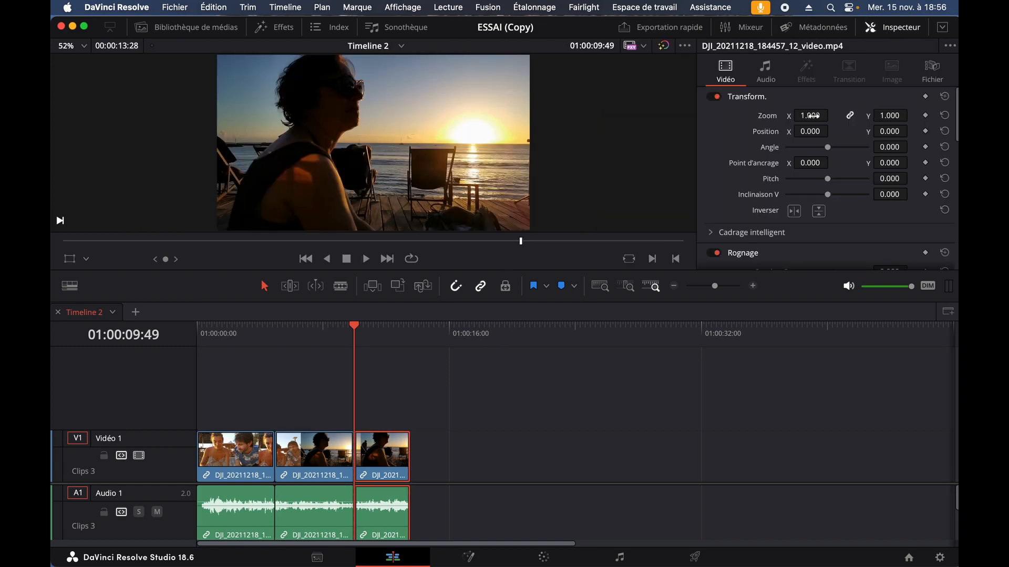
left_click_drag(809, 116, 892, 136)
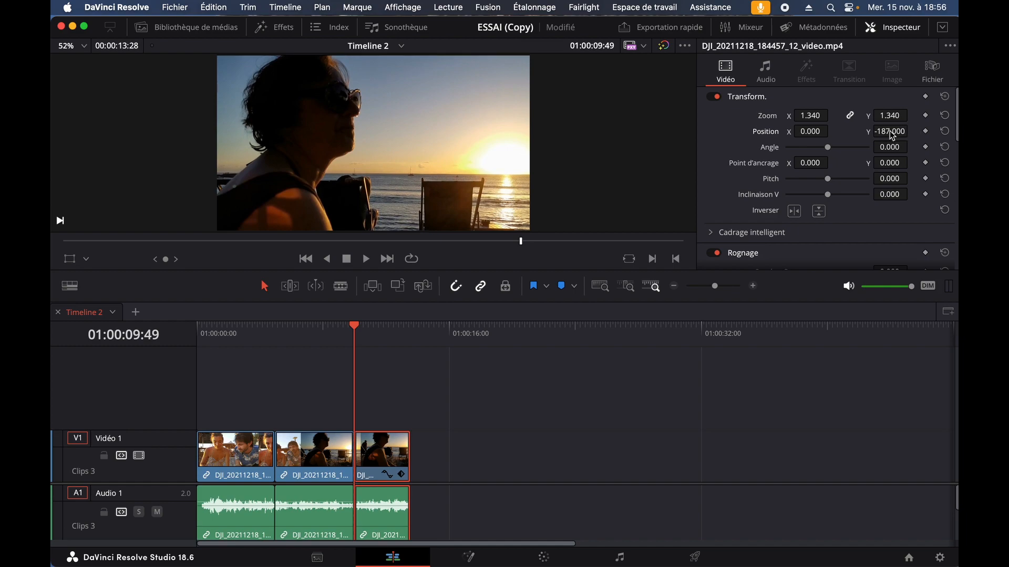
Play the sequence from 01:00:08:19 across the last cut to review the reframed sunset segment
left_click(331, 334)
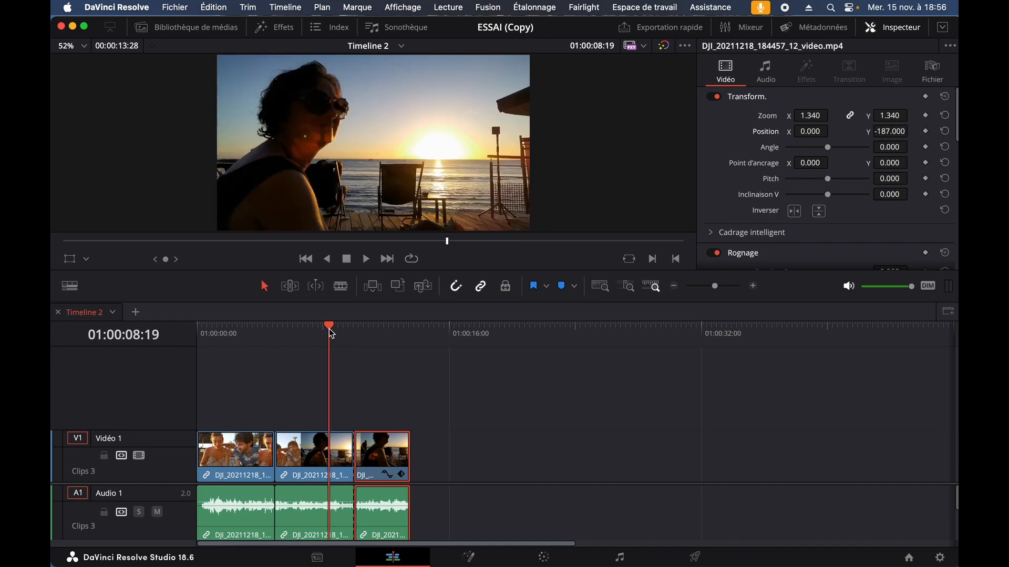
key("space")
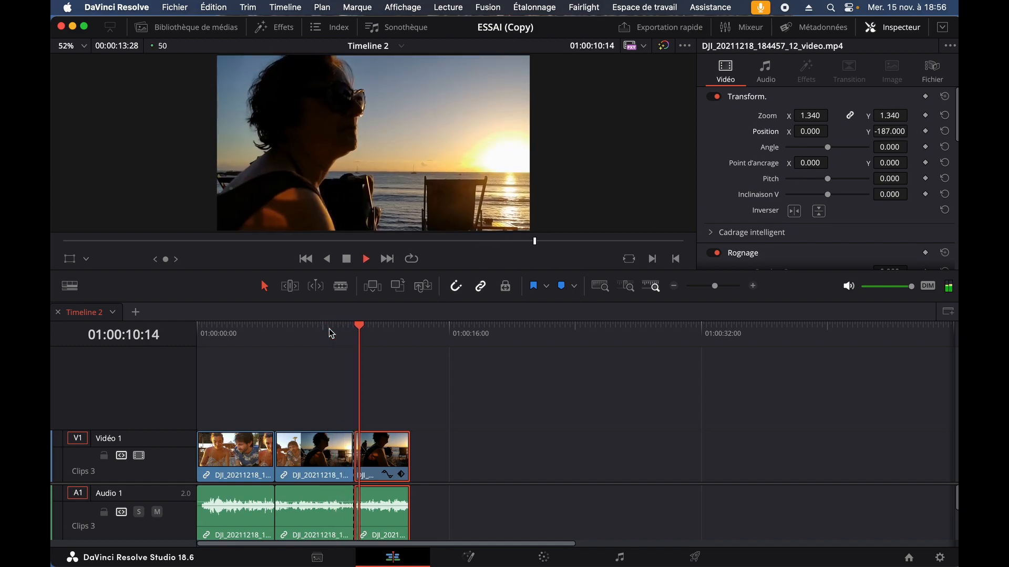
key("space")
Undo the last segment's zoom, position and split at 01:00:09:49, and save the project
key("super+z")
key("super+z")
key("super+z")
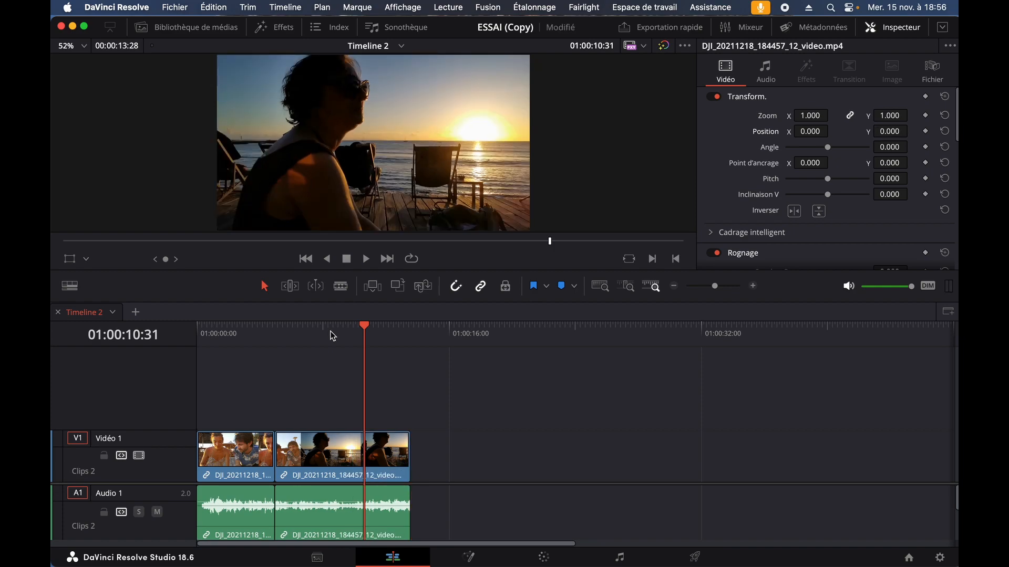
key("super+s")
Add three Plan d'effets adjustment clips on a new Vidéo 2 track: at the start, at the second clip's start, and over the sunset shot
left_click(270, 27)
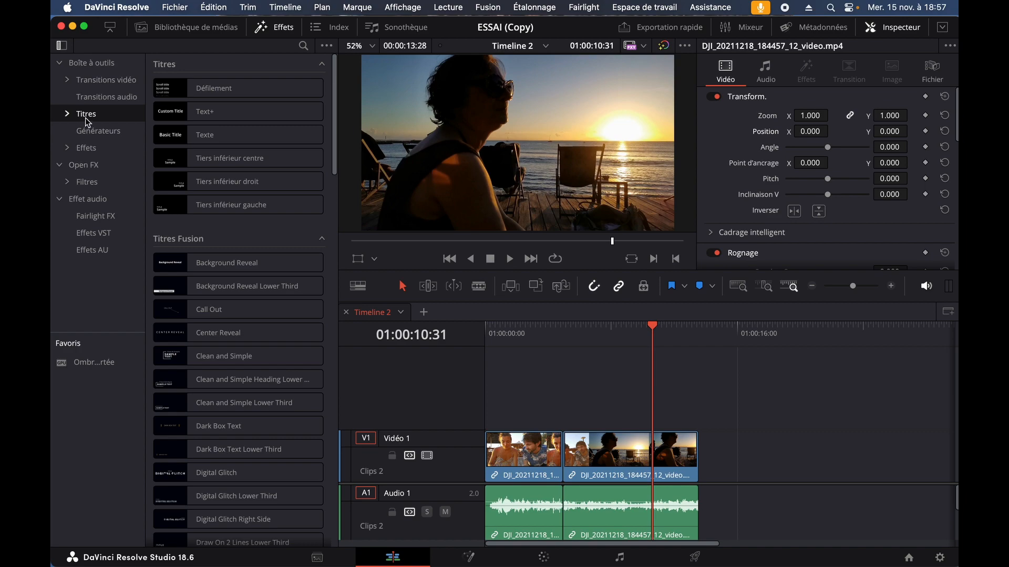
left_click(86, 152)
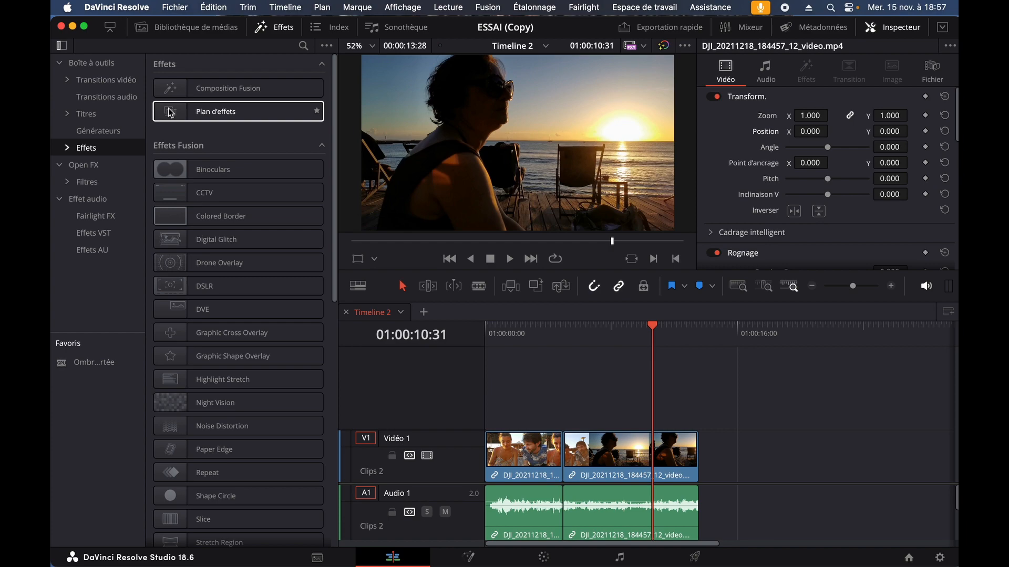
left_click_drag(171, 113, 638, 392)
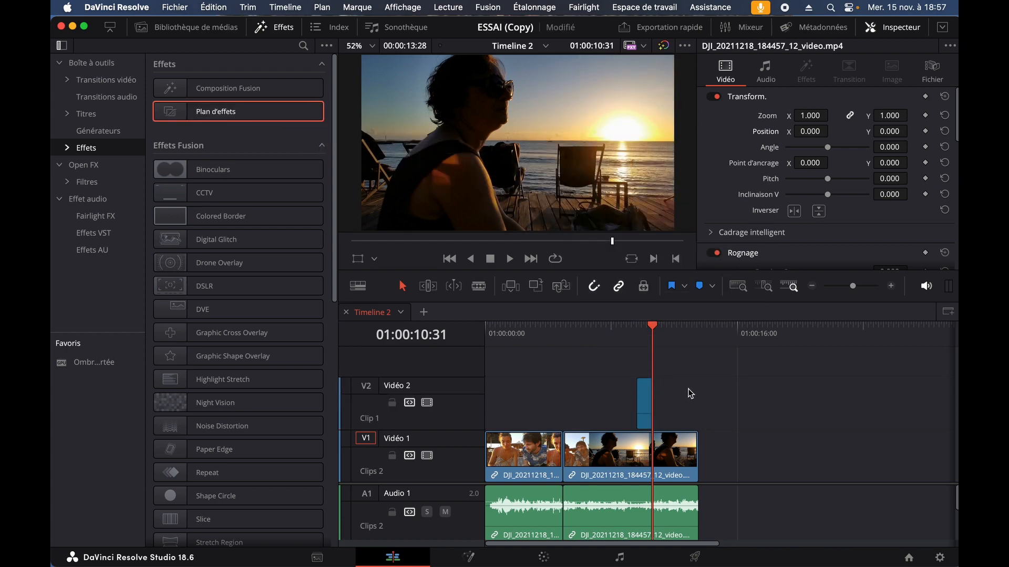
key("super+s")
left_click_drag(173, 116, 567, 399)
left_click_drag(169, 115, 494, 410)
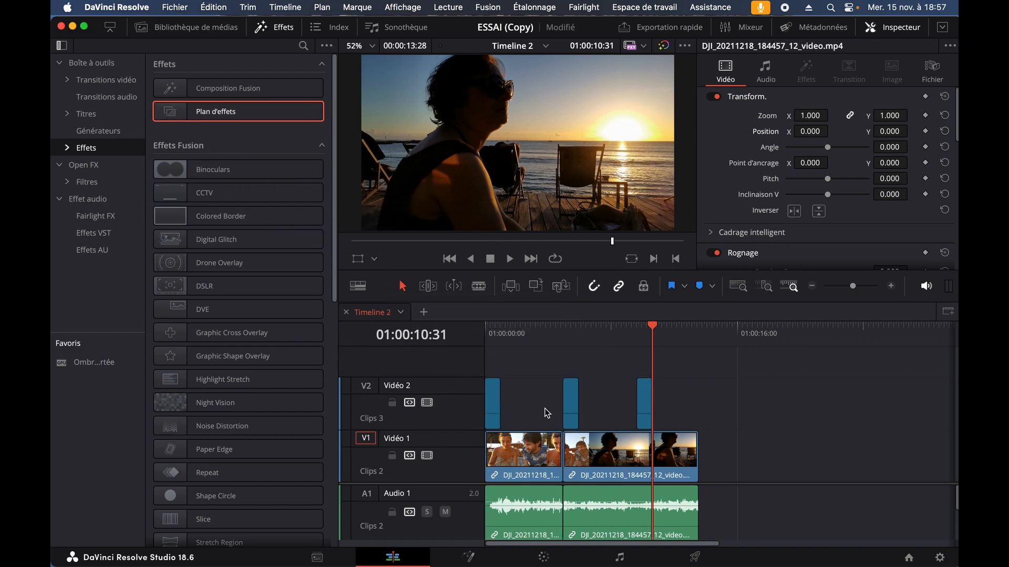
Hide the effects library, park the playhead at 01:00:00:22 and extend the first adjustment clip's end to about 01:00:02:00
left_click_drag(515, 339, 475, 339)
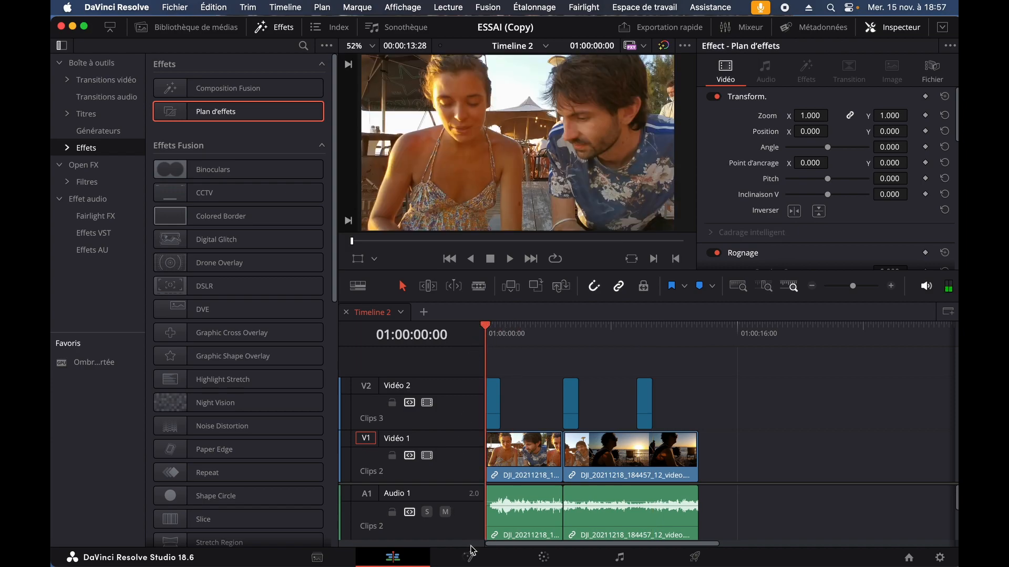
left_click(265, 31)
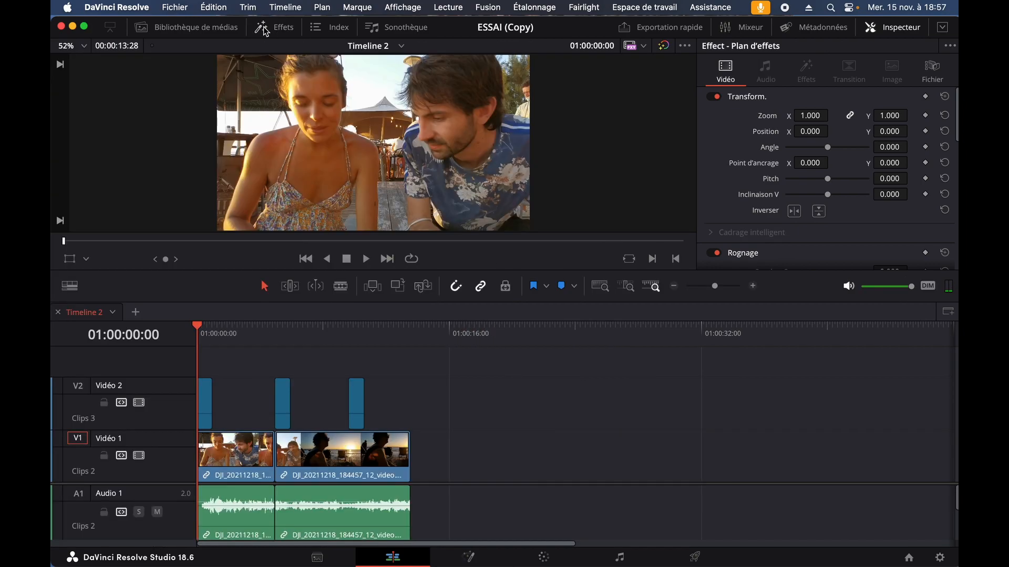
left_click(220, 336)
key("super+equal")
key("super+equal")
key("super+equal")
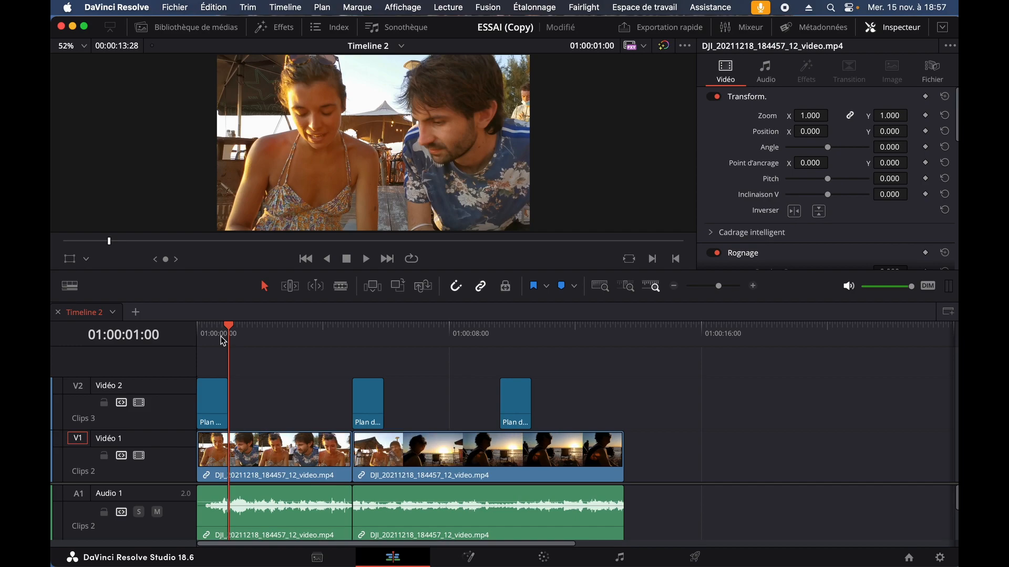
left_click(253, 337)
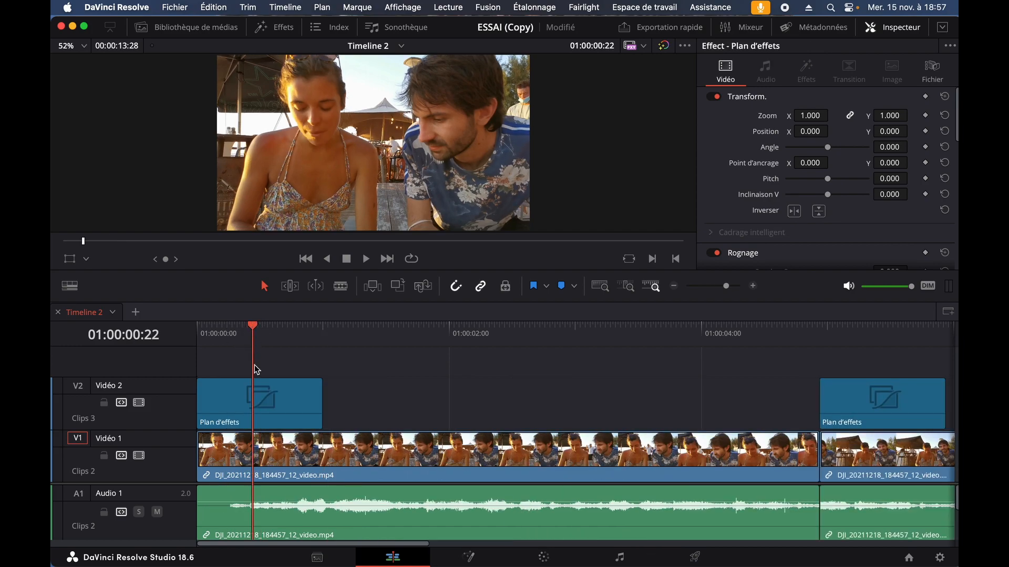
left_click(261, 402)
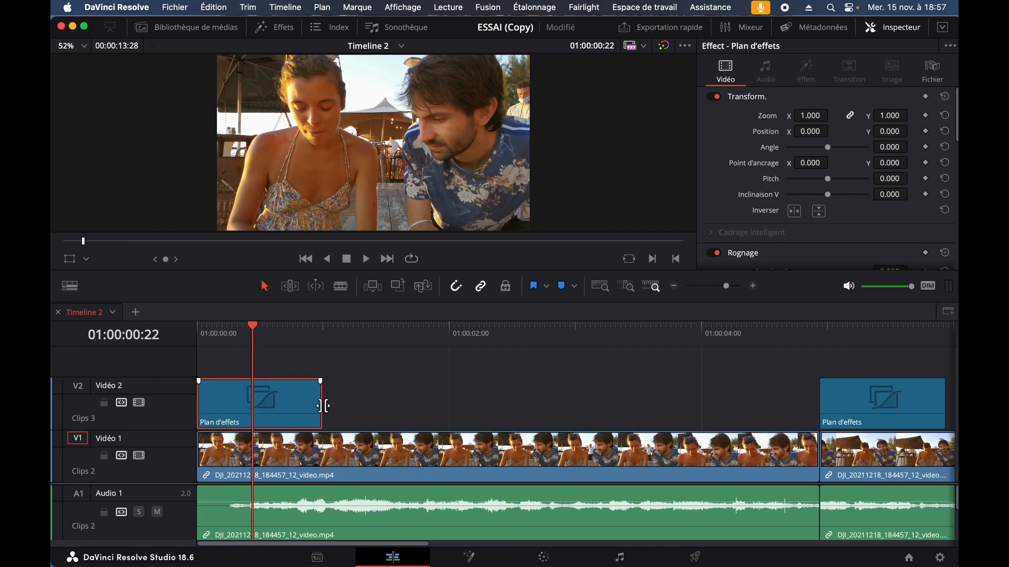
left_click_drag(322, 406, 450, 408)
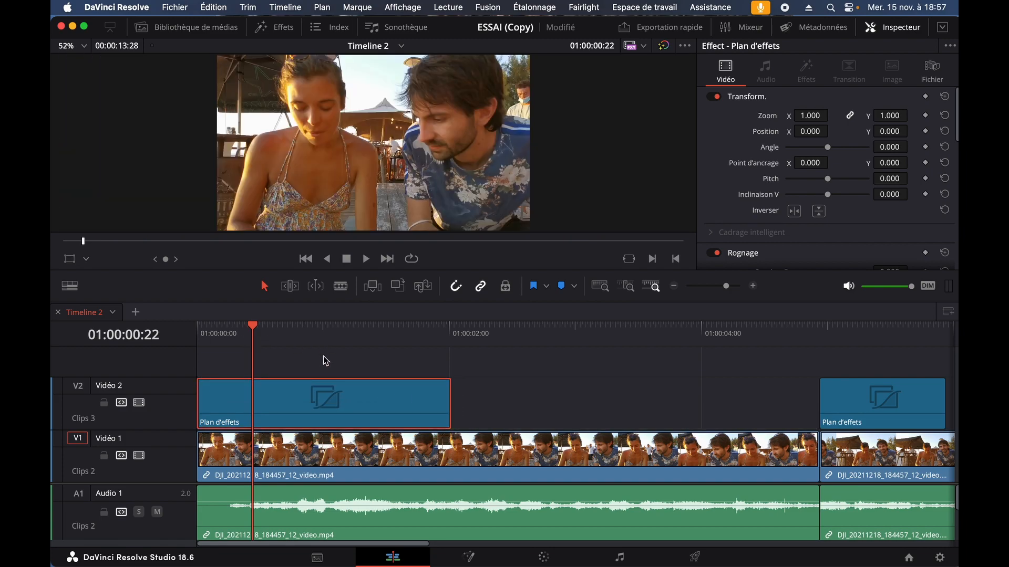
Set the first adjustment clip's zoom to 1.360 and its position to X -107 and Y -181
left_click(316, 401)
left_click_drag(802, 115, 887, 133)
left_click_drag(809, 130, 811, 134)
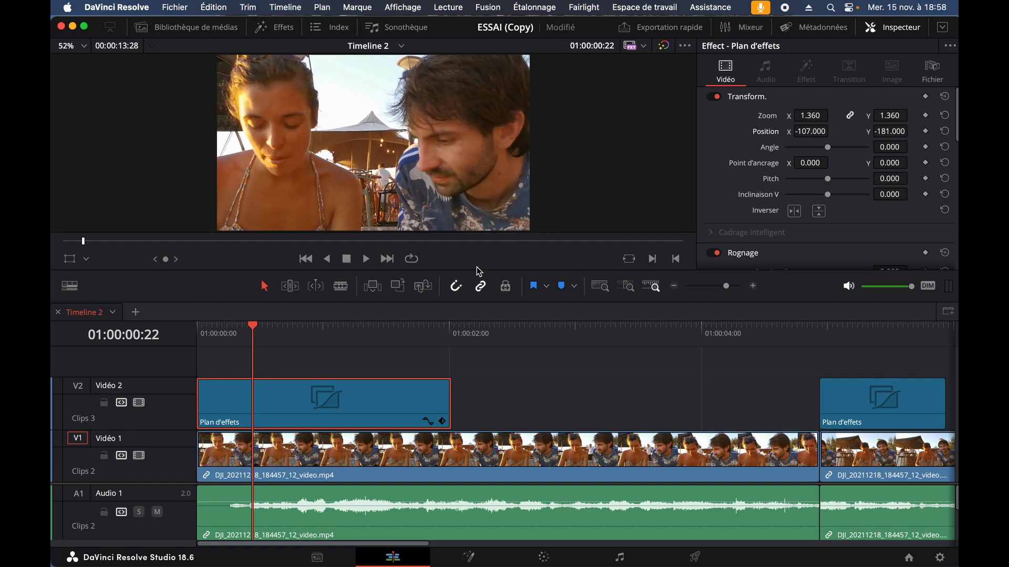
Play the timeline from the start past the first adjustment clip's end and scrub back to 01:00:01:07 to check the reframing
key("Home")
key("space")
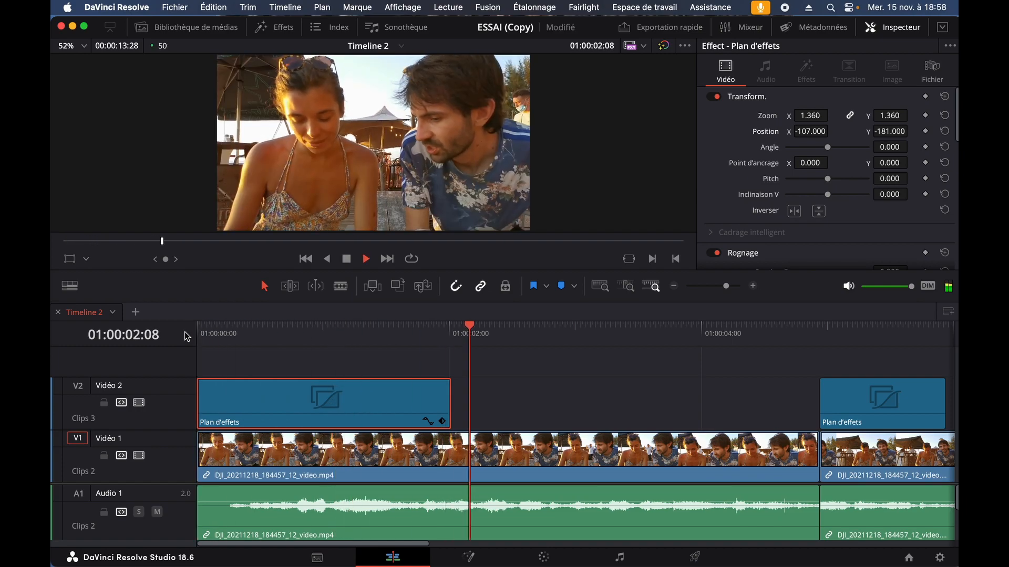
key("space")
left_click_drag(272, 338, 342, 336)
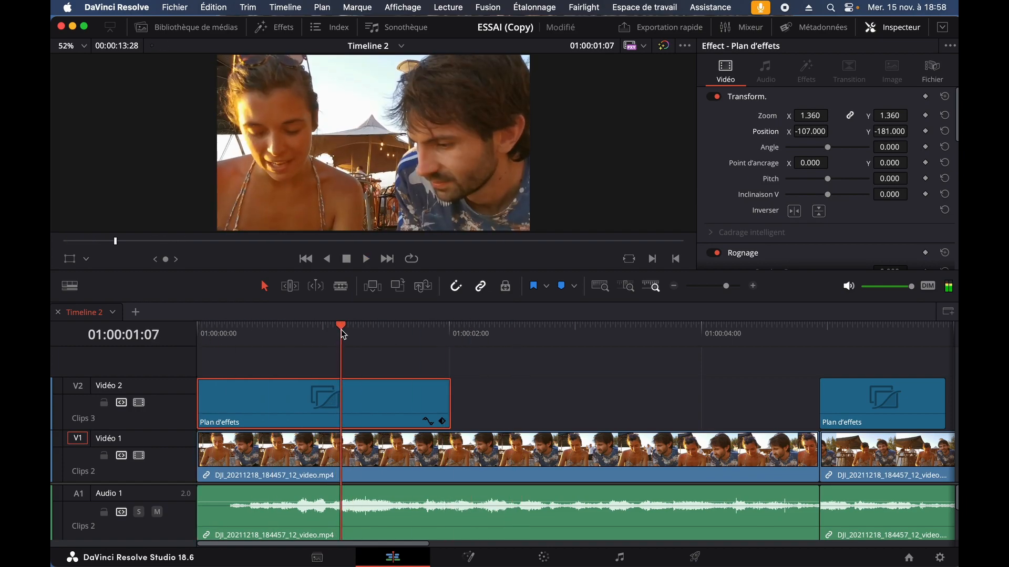
Move the first adjustment clip to start about 1.7 seconds into the timeline and play into it to check the reframing
left_click_drag(326, 410, 538, 416)
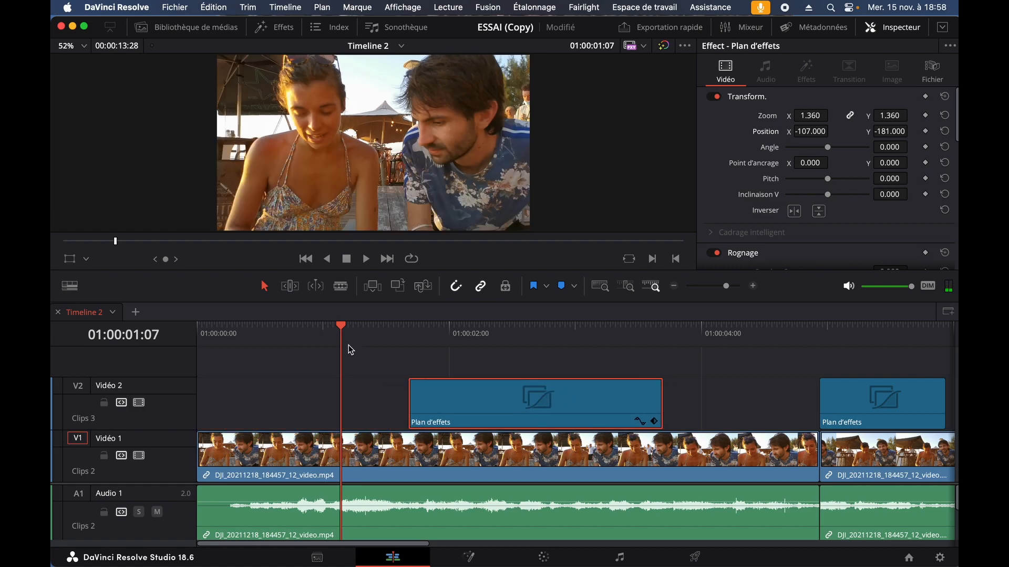
left_click_drag(347, 339, 222, 339)
key("space")
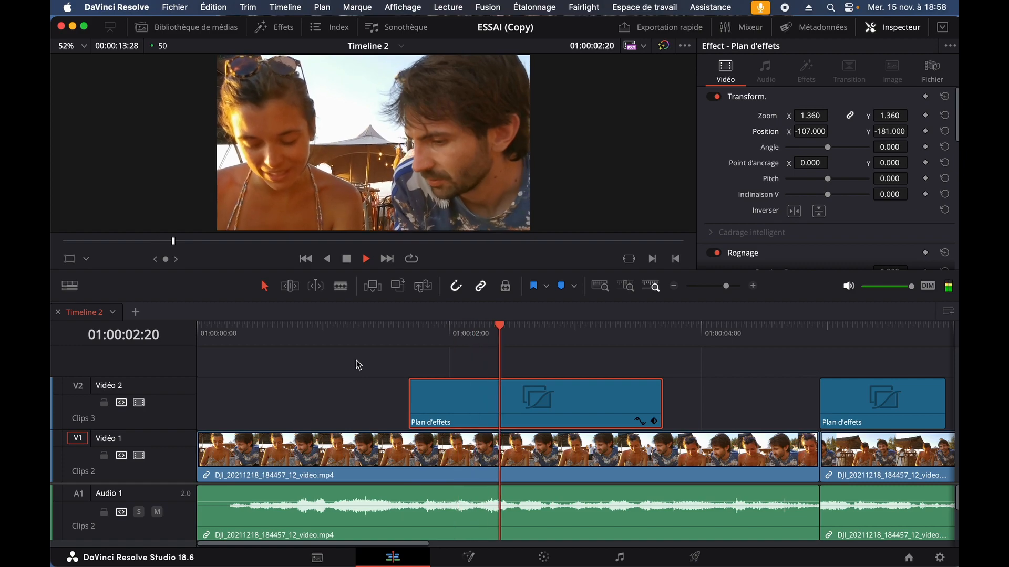
key("space")
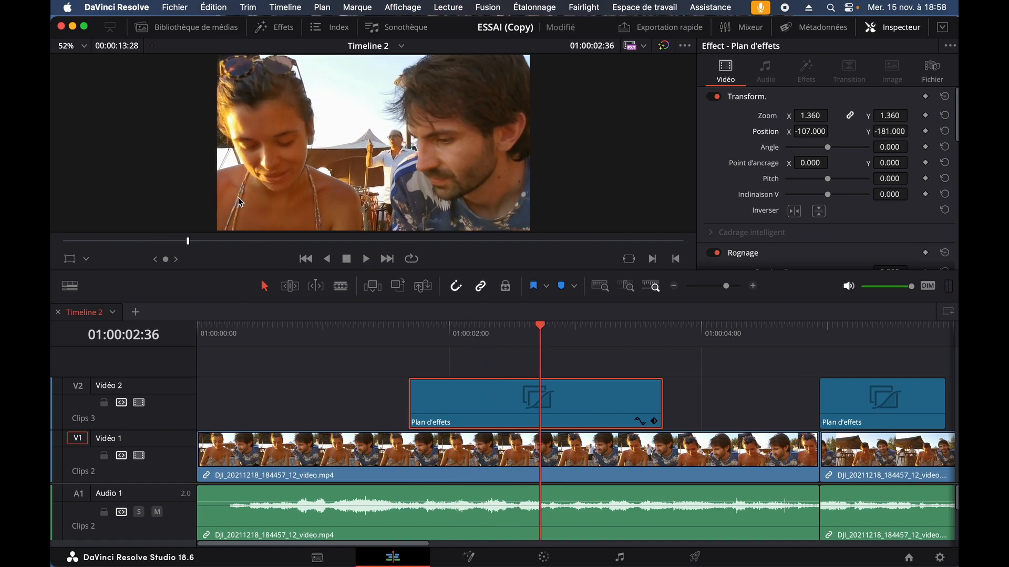
Store the first adjustment clip in the media library's shared Master bin and rename it PP
left_click(146, 32)
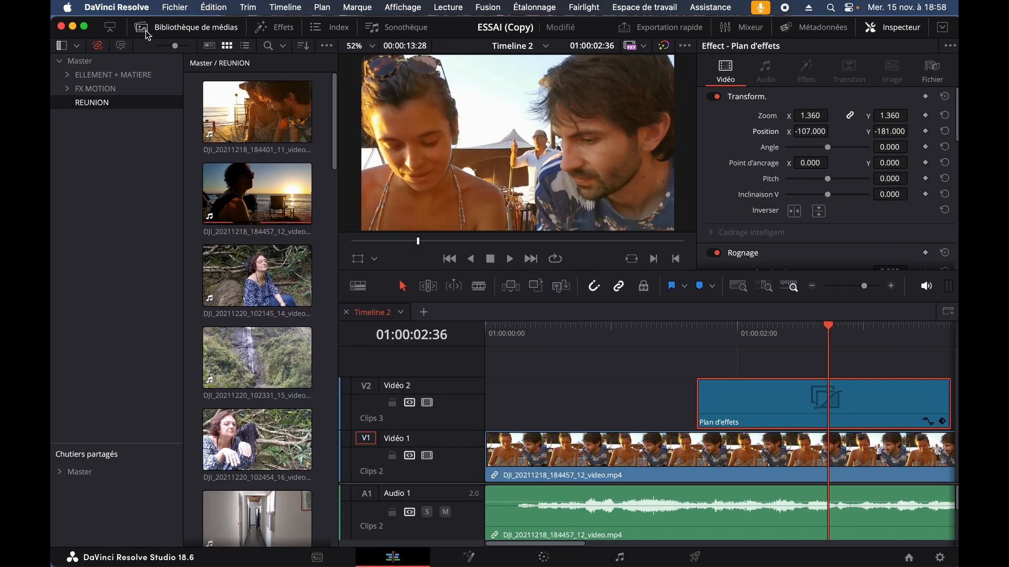
left_click(80, 472)
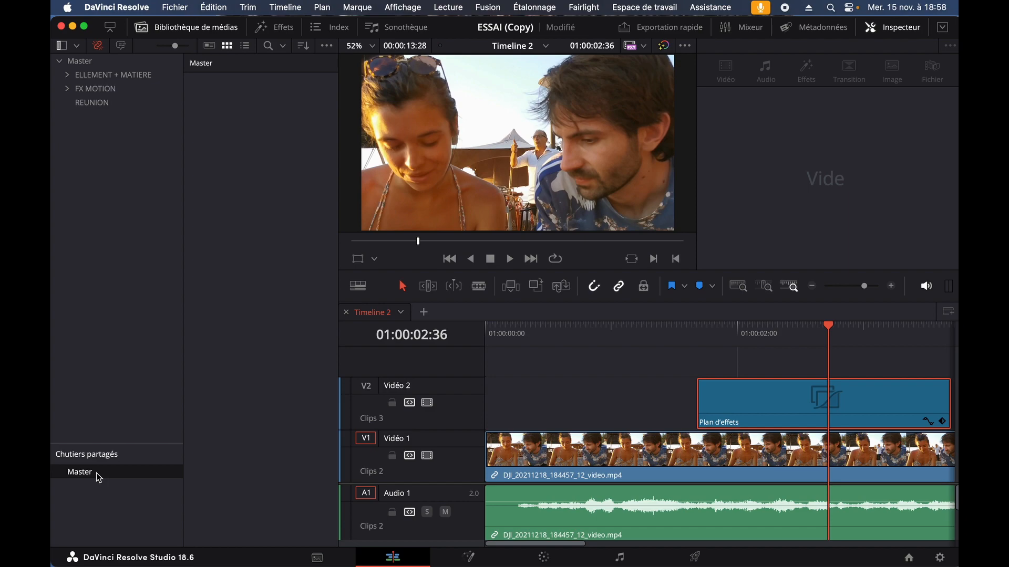
left_click_drag(745, 407, 239, 181)
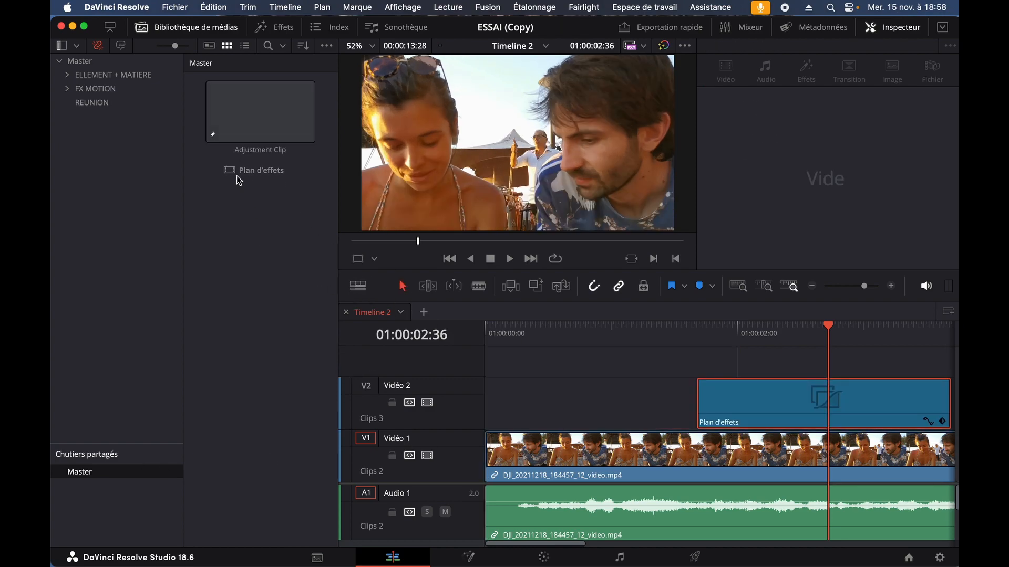
left_click(252, 151)
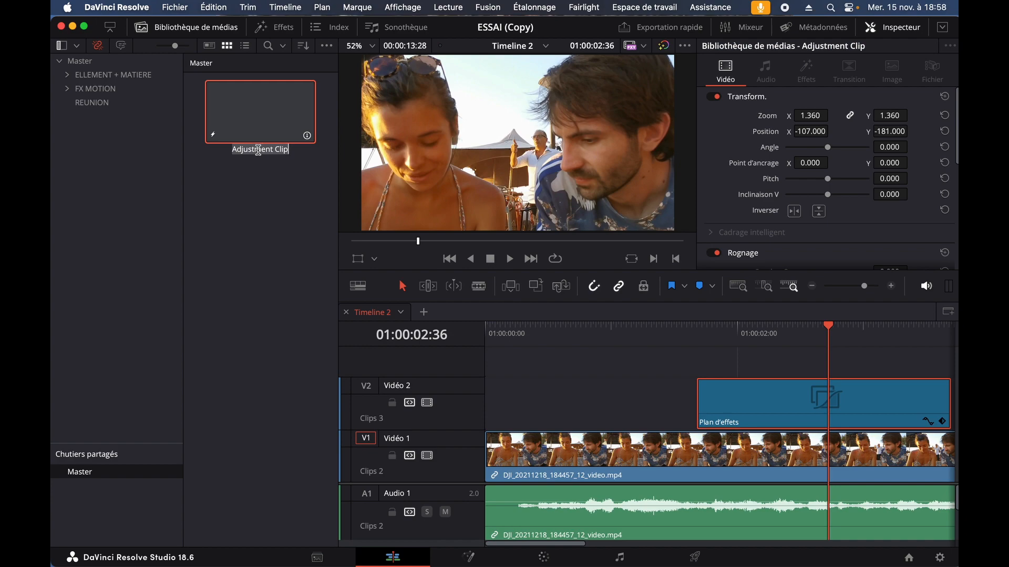
key("Caps_Lock")
type("PP")
left_click(283, 210)
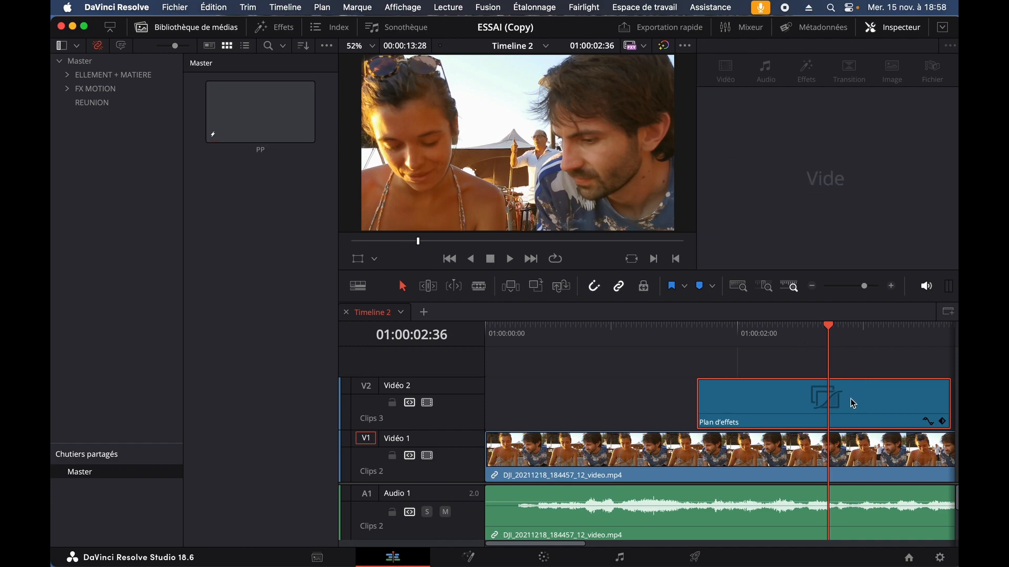
Set the second adjustment clip's zoom to 1.280 and its position to X -258 and Y 96
scroll(853, 404, "right", 9)
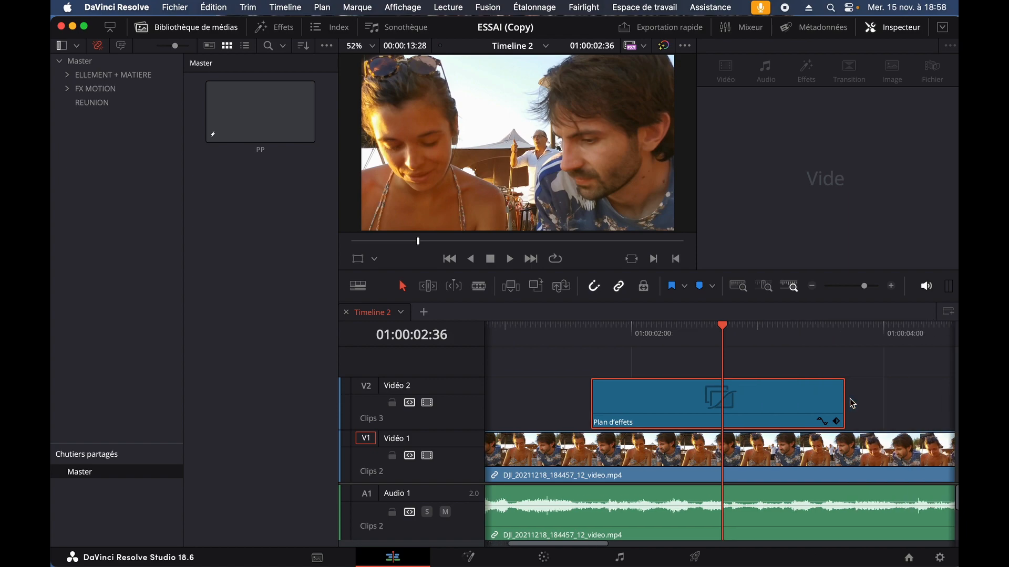
left_click(695, 346)
left_click(680, 403)
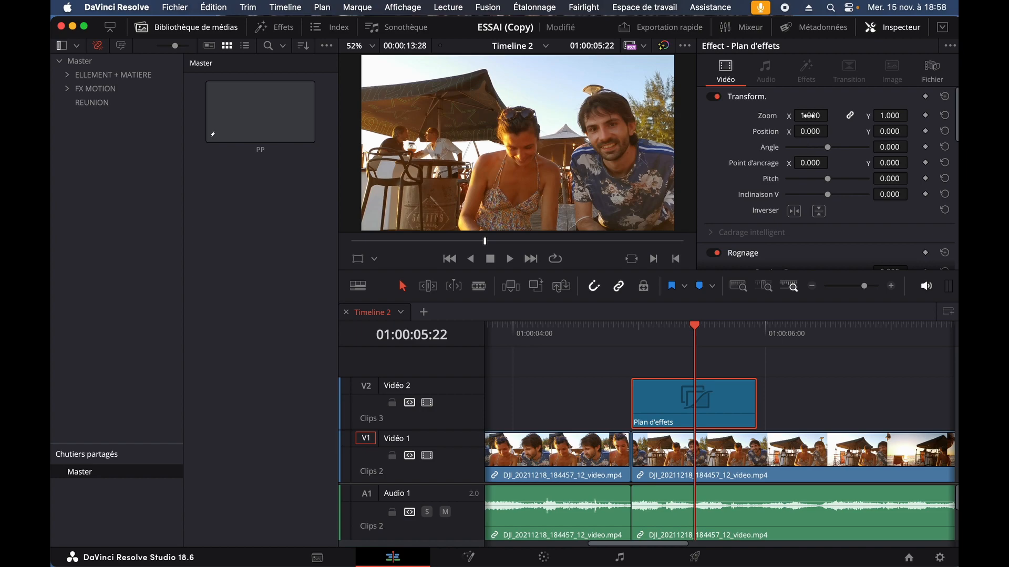
left_click_drag(809, 115, 825, 116)
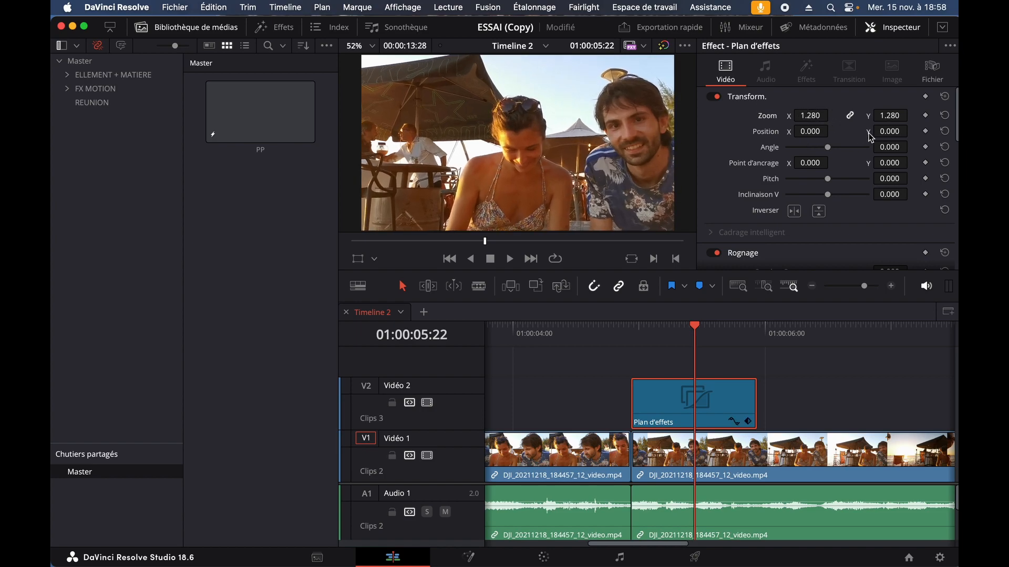
left_click_drag(885, 131, 648, 135)
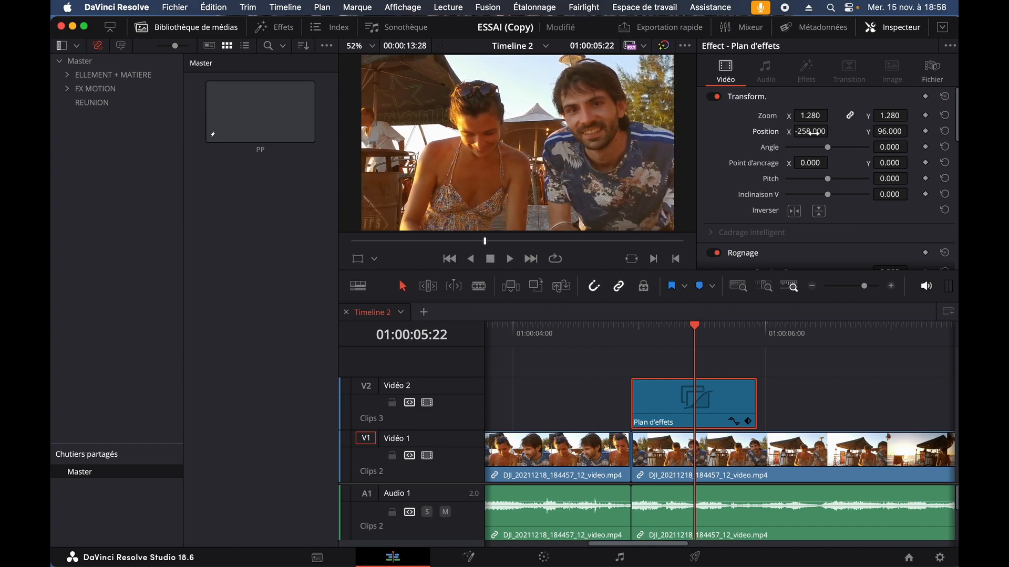
Store the second adjustment clip in the shared Master bin and rename it PM
left_click_drag(677, 407, 240, 231)
left_click(253, 153)
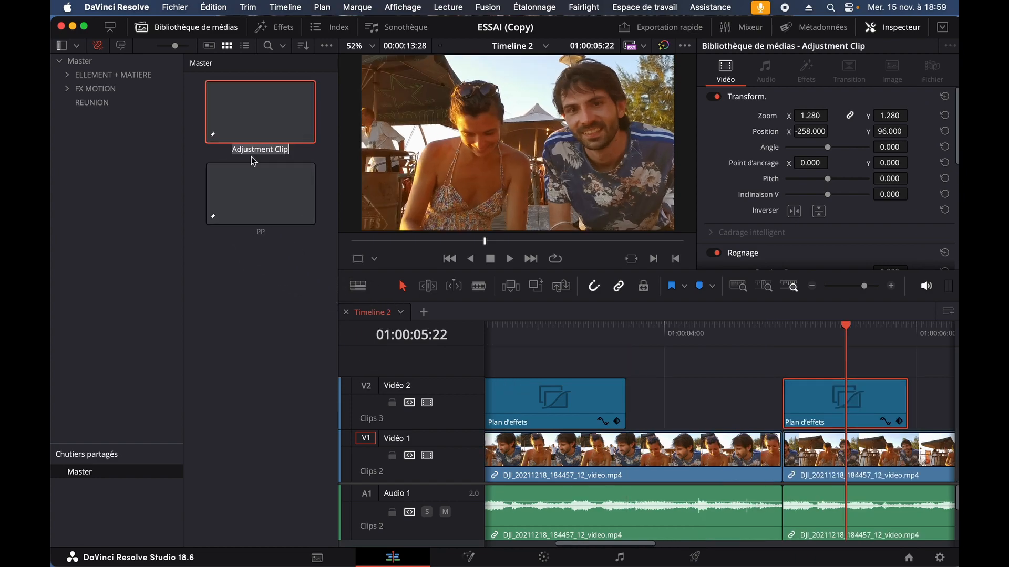
type("PM")
left_click(270, 294)
Set the third adjustment clip, over the sunset shot, to zoom 1.960 and position X 175 and Y -491
scroll(844, 378, "right", 10)
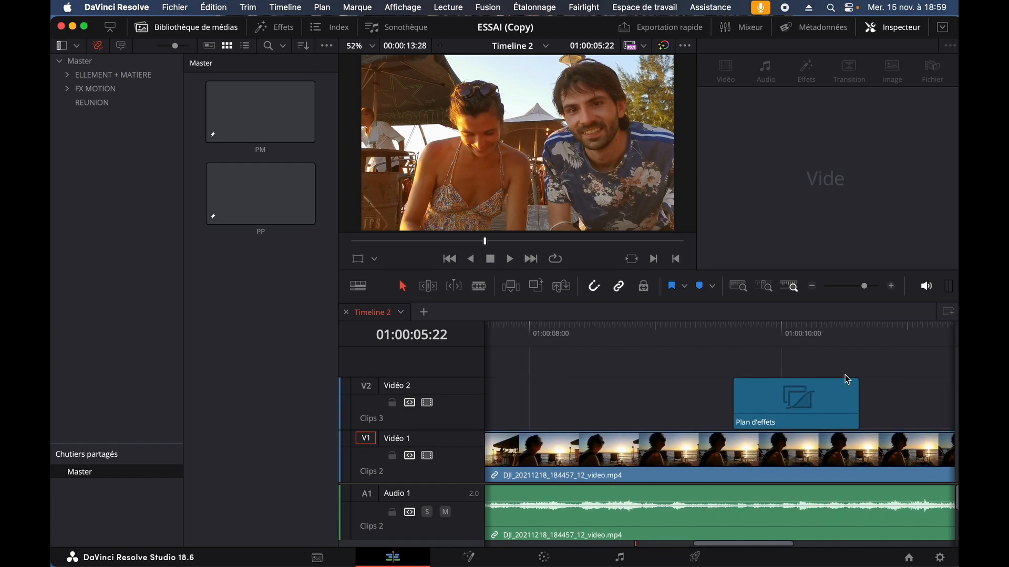
left_click(754, 334)
left_click(754, 405)
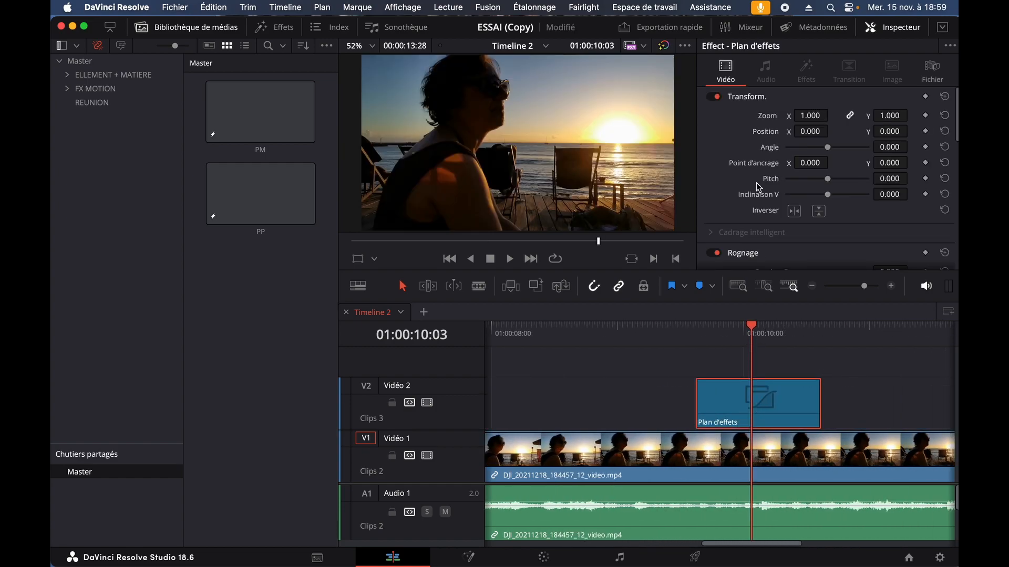
left_click_drag(810, 115, 804, 120)
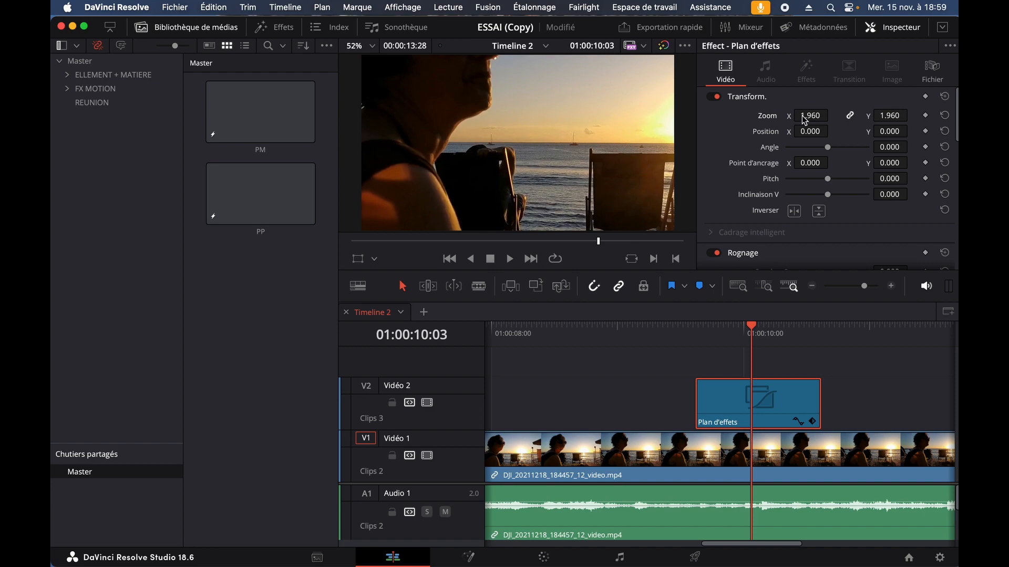
left_click_drag(896, 133, 608, 98)
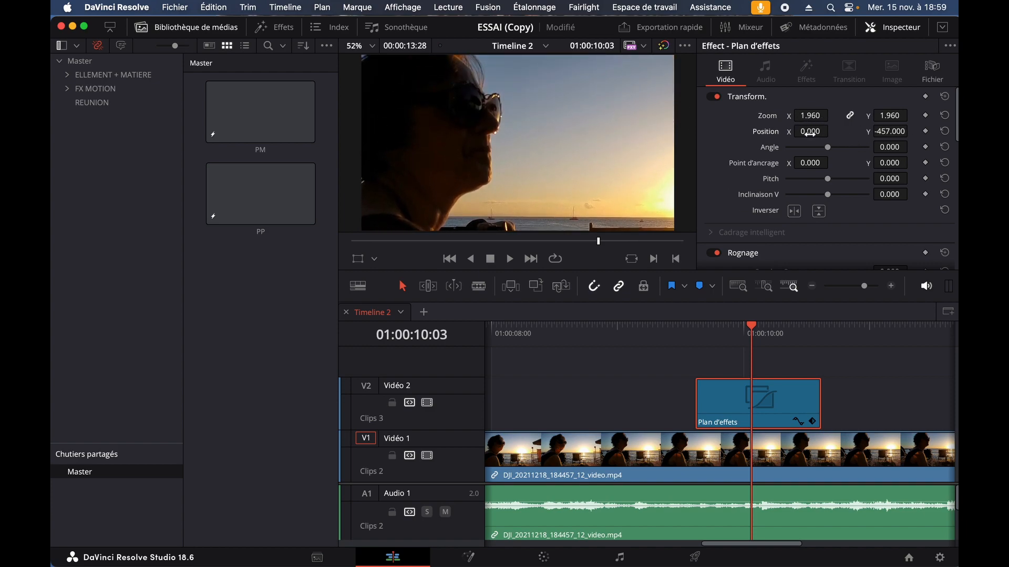
mouse_move(810, 134)
left_mouse_down()
mouse_move(820, 135)
mouse_move(810, 138)
left_mouse_up()
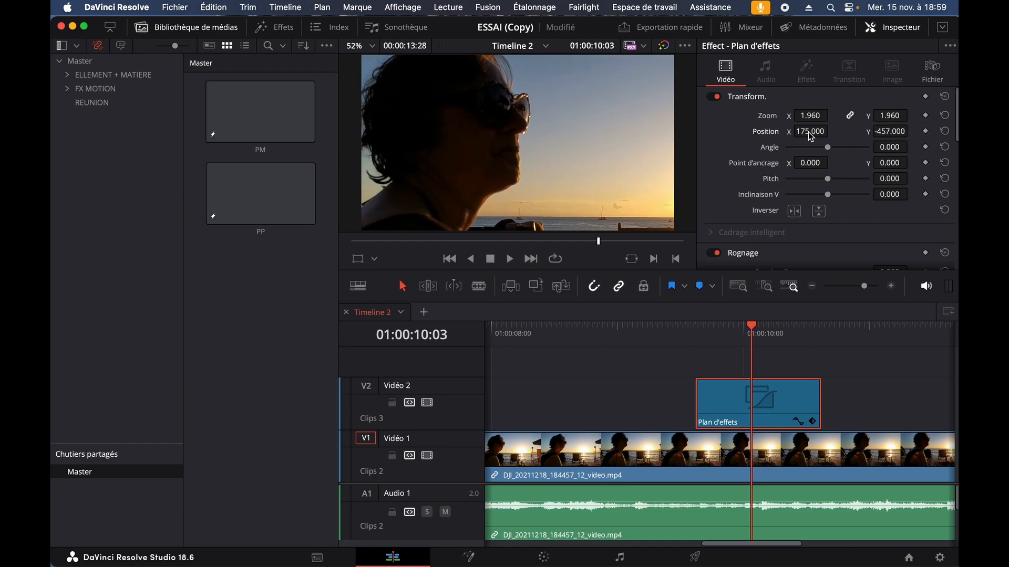
left_click_drag(888, 136, 888, 135)
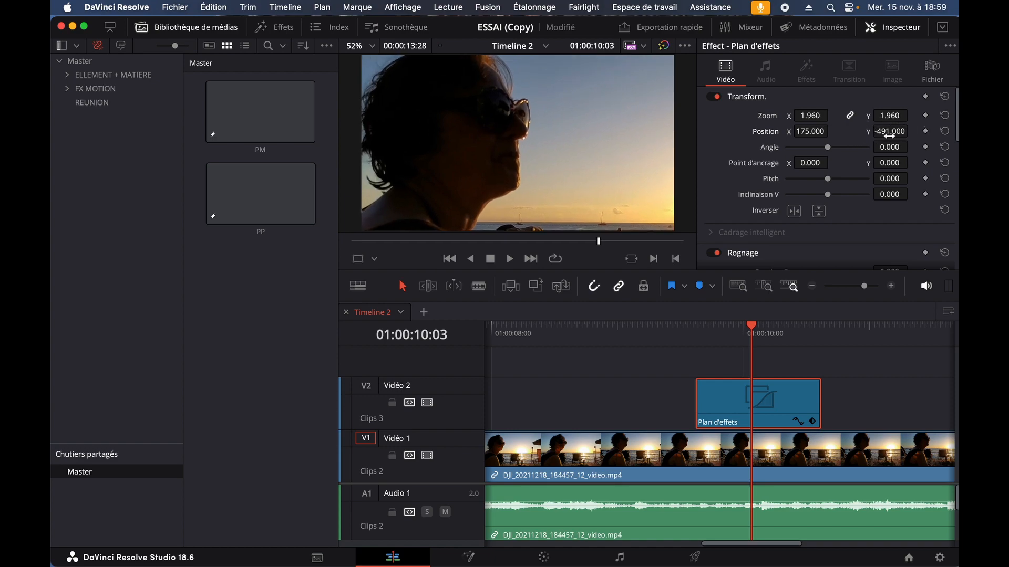
Store the third adjustment clip in the shared Master bin and rename it GP
left_click_drag(730, 397, 246, 268)
left_click(261, 150)
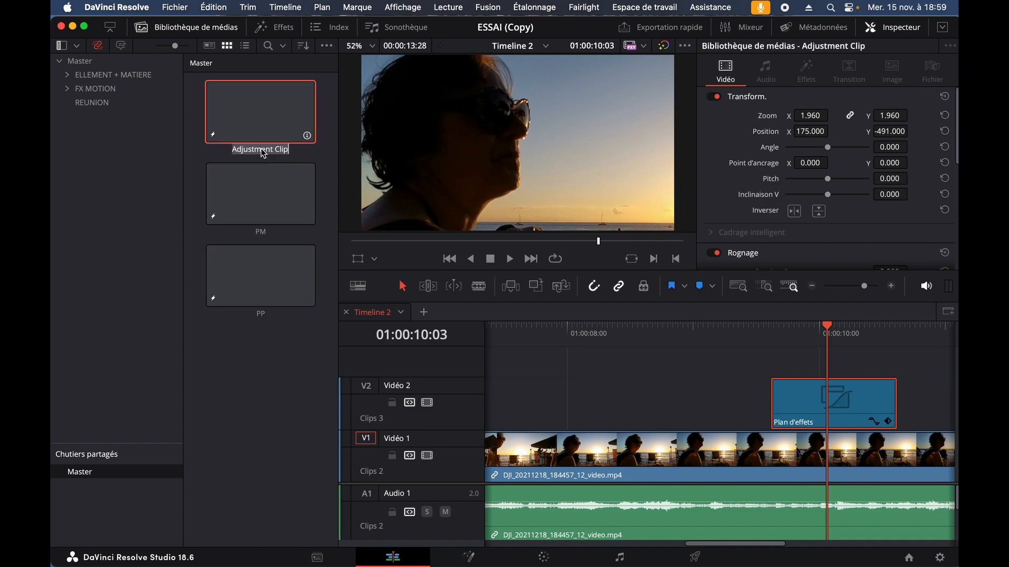
type("GP")
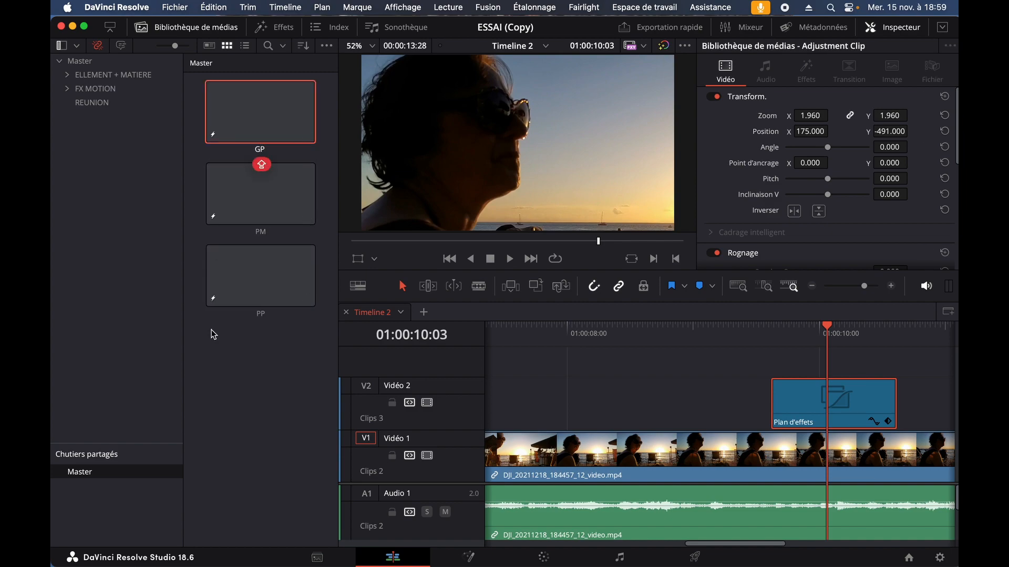
left_click(215, 334)
Delete all three adjustment clips from the Vidéo 2 track and save the project
left_click(791, 395)
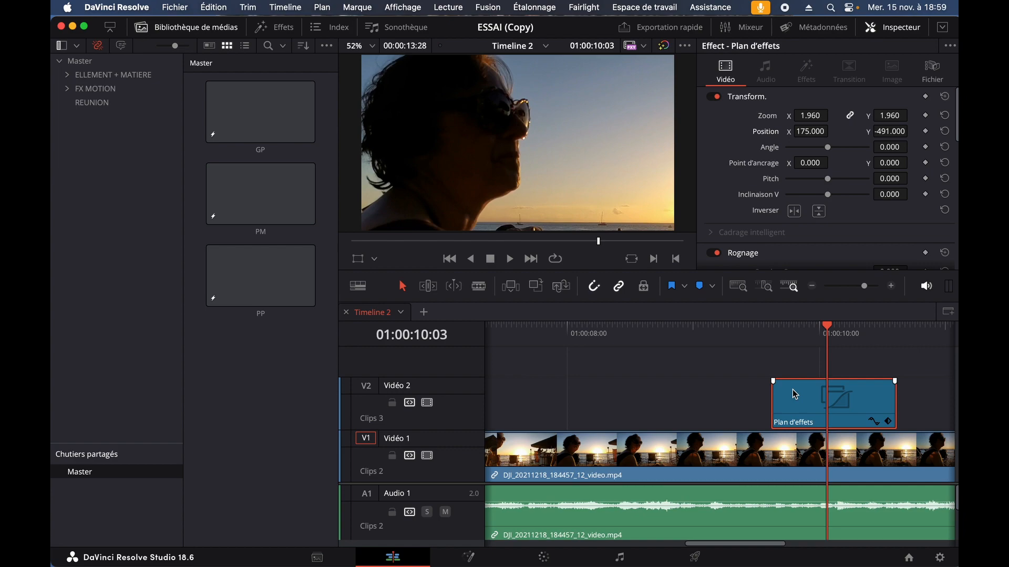
key("BackSpace")
scroll(792, 390, "left", 10)
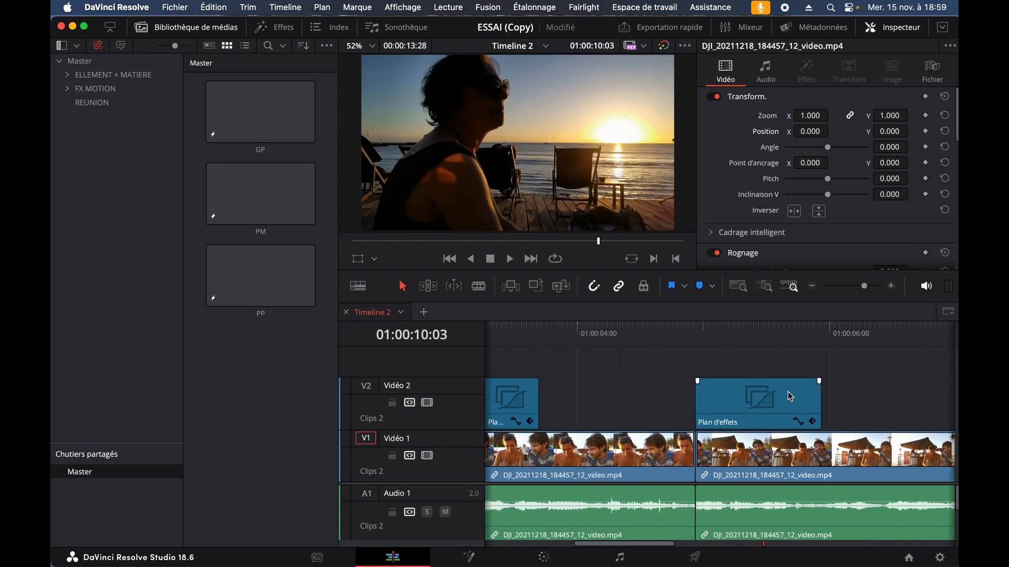
left_click(787, 391)
key("BackSpace")
scroll(787, 394, "left", 10)
left_click(790, 395)
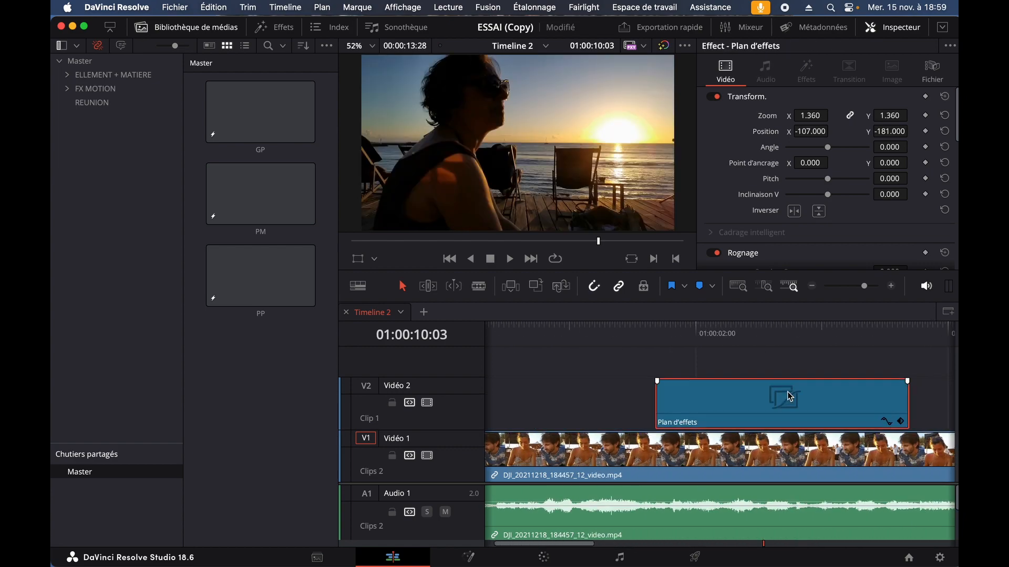
key("BackSpace")
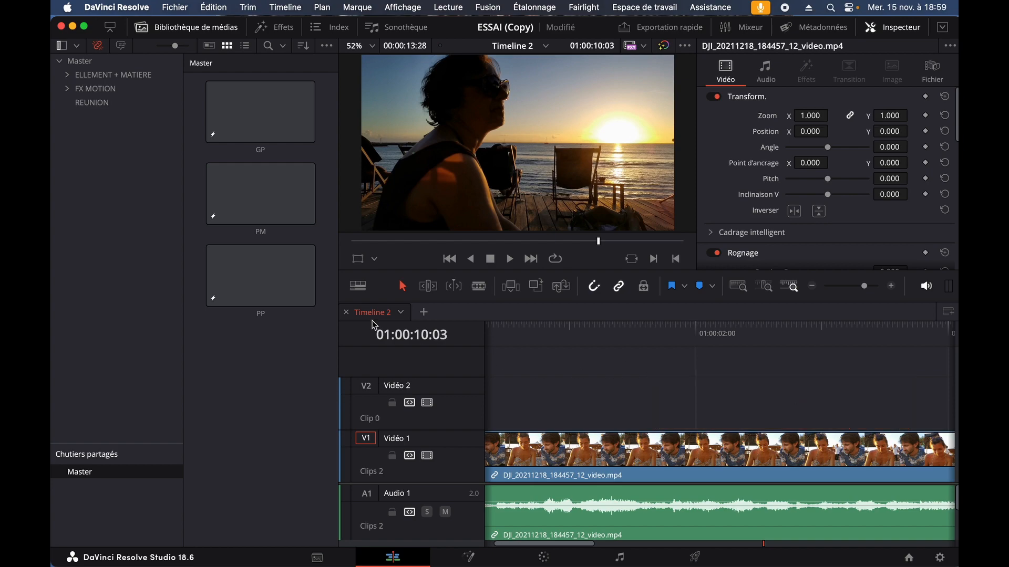
key("super+s")
Try the GP preset on Vidéo 2 over the first shot from 01:00:01:24, play it back, and undo the placement
left_click_drag(612, 335, 630, 336)
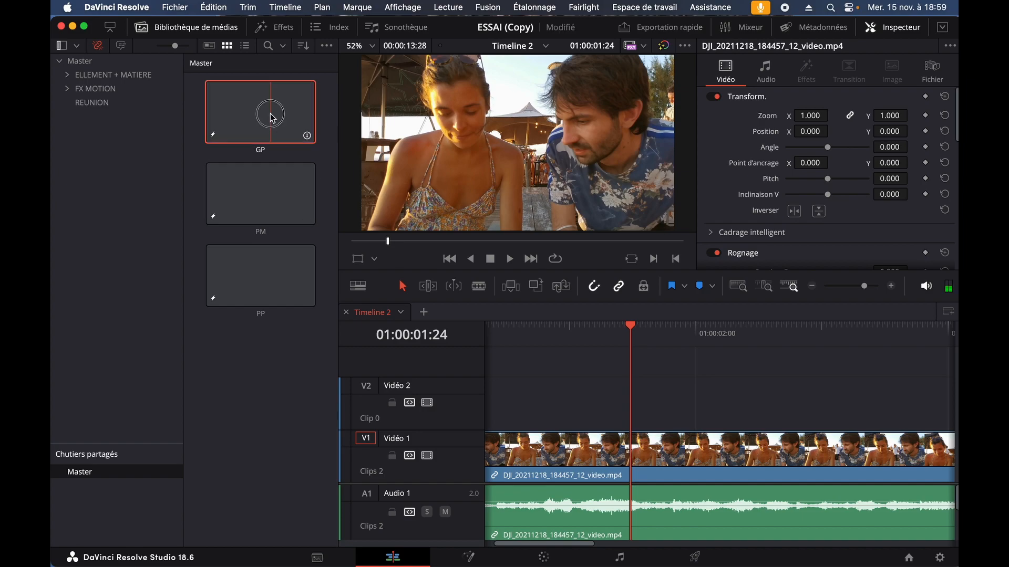
left_click_drag(273, 119, 630, 386)
left_click(616, 337)
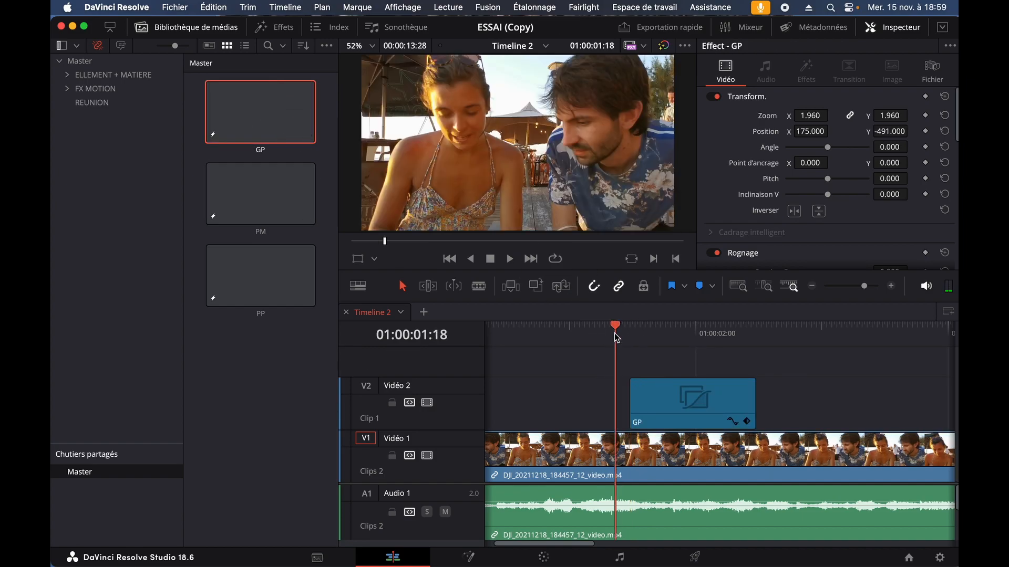
key("space")
key("space")
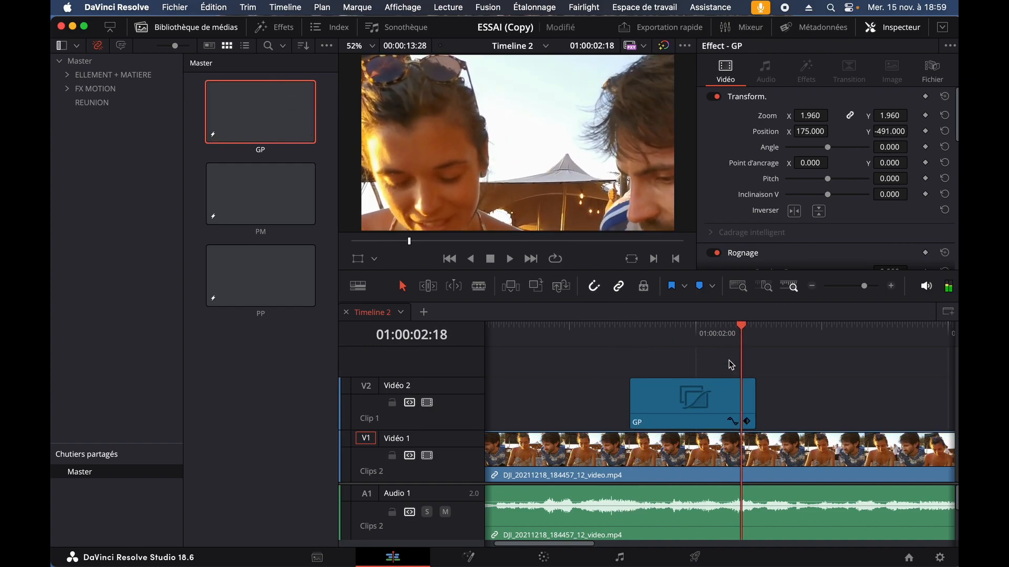
key("super+z")
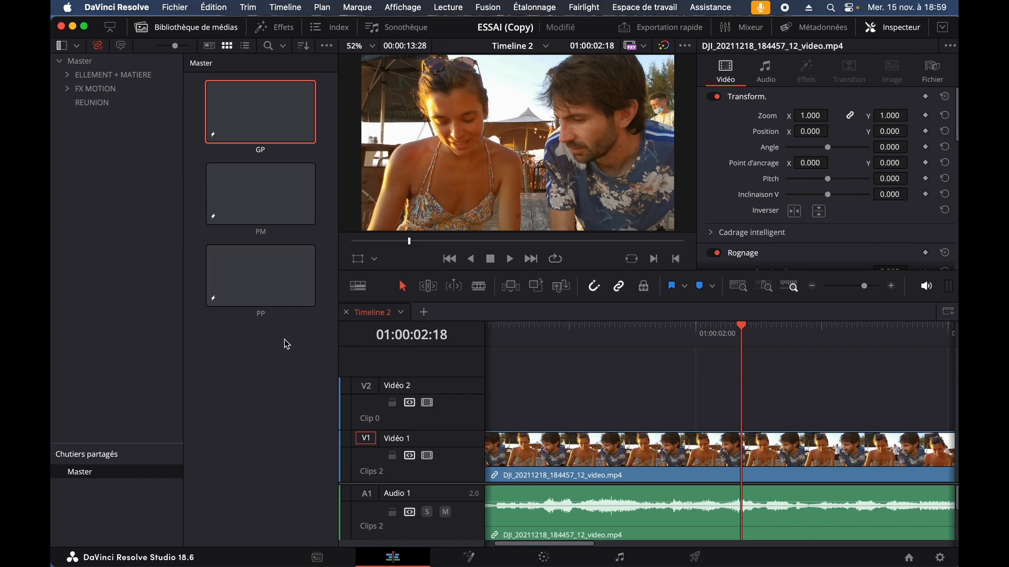
Place the PM preset on Vidéo 2 over the first shot, lengthened to about 1.8 seconds, and reset its whole transform
left_click_drag(254, 211, 678, 399)
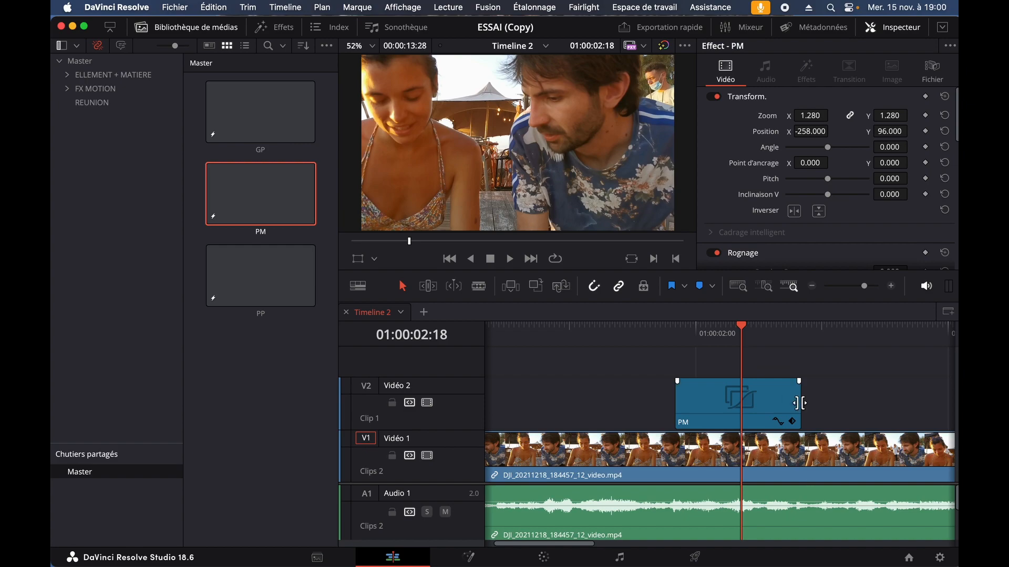
left_click_drag(800, 403, 907, 398)
left_click(771, 394)
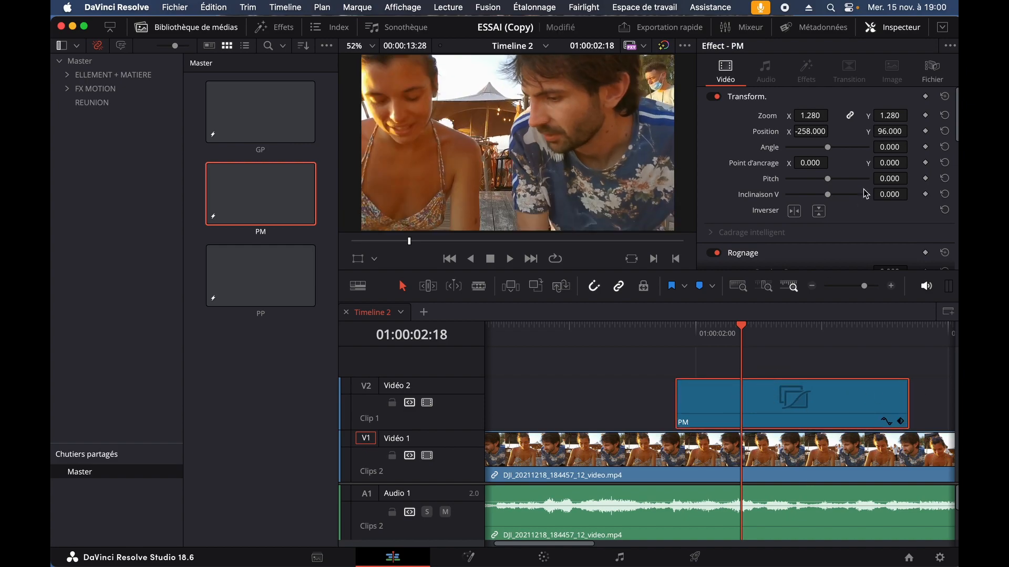
left_click(944, 97)
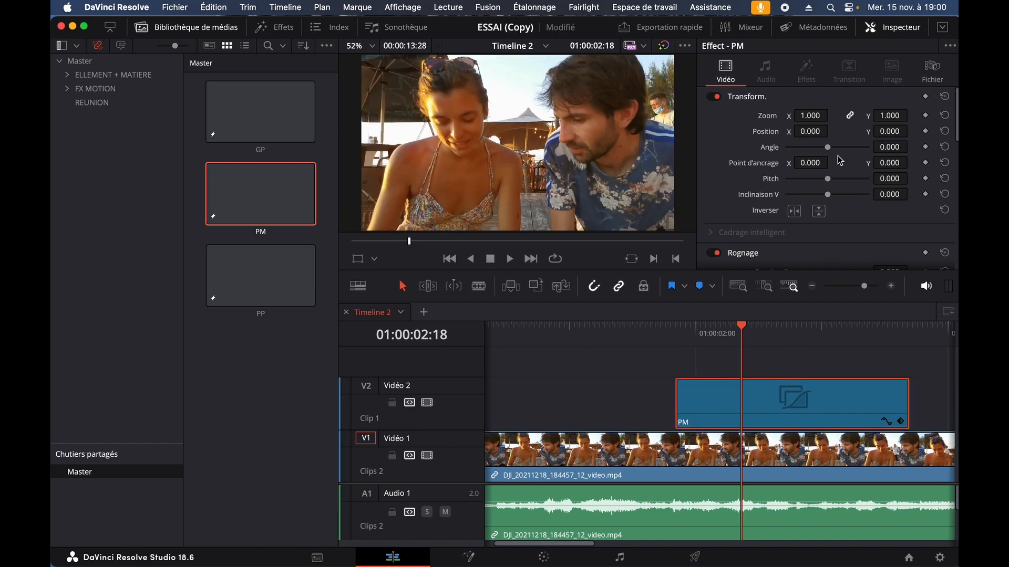
Keyframe a zoom-in from the default transform at the clip's start to zoom 1.320, position X -93 and Y -73 at 01:00:03:17, and preview it
left_click(683, 343)
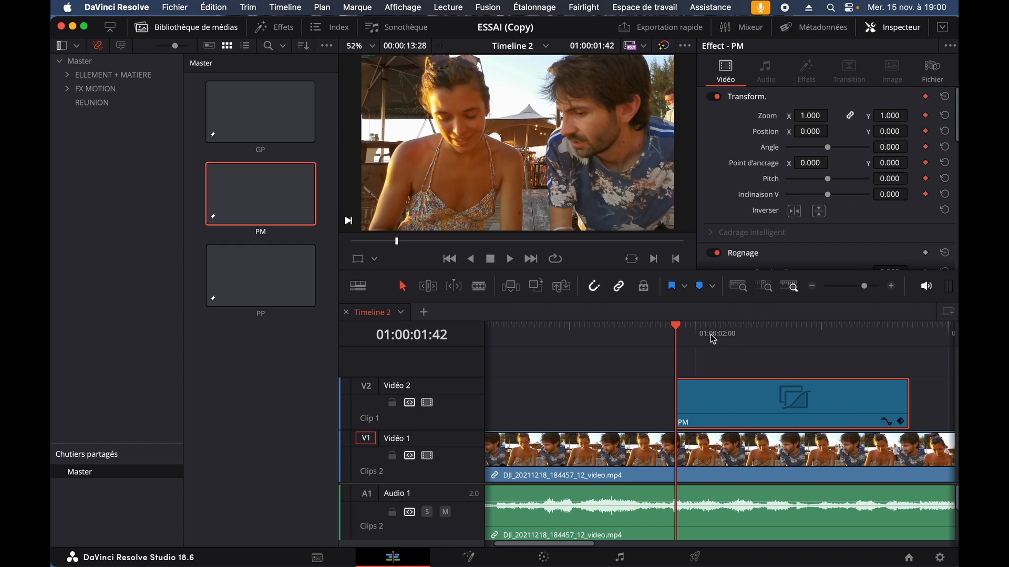
left_click_drag(686, 336, 864, 327)
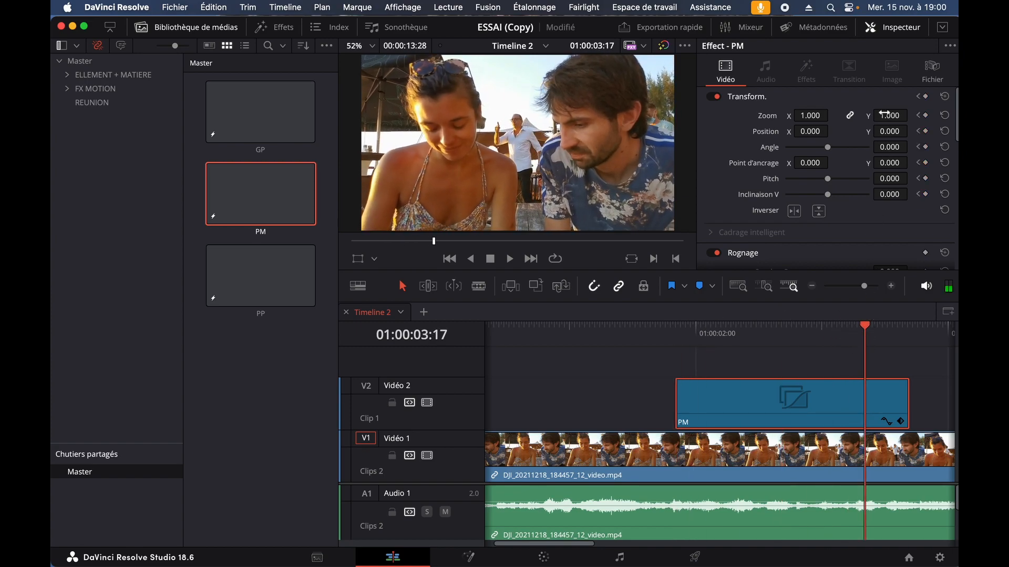
left_click_drag(890, 115, 815, 139)
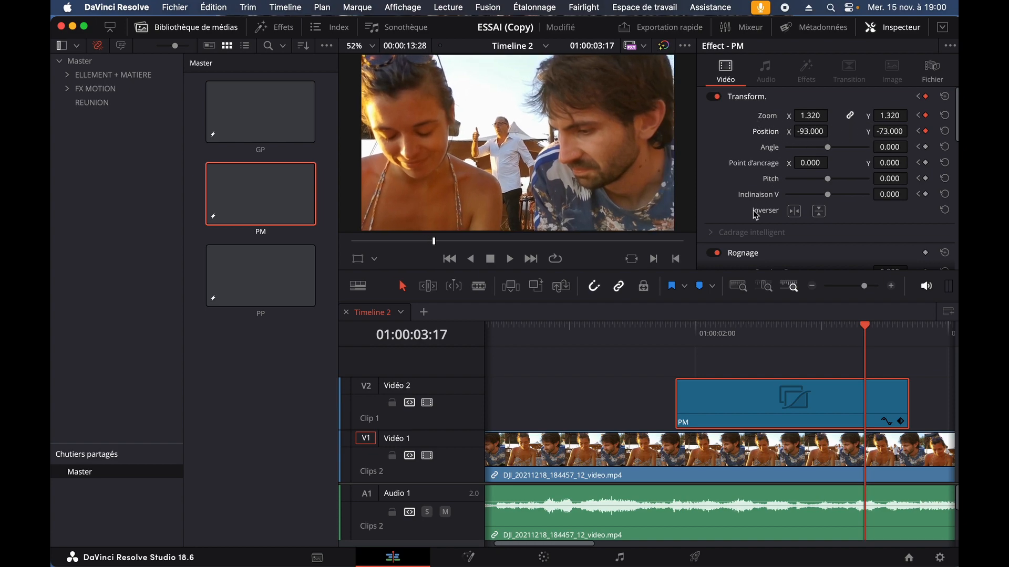
left_click(677, 339)
key("space")
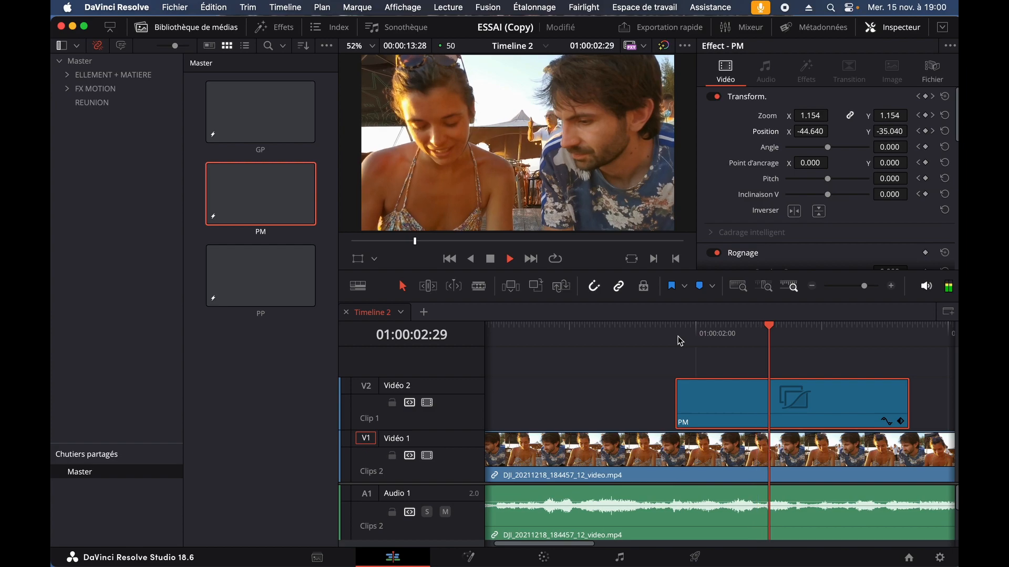
key("space")
Store the keyframed adjustment clip in the shared Master bin and rename it ZOOM AV
left_click_drag(743, 403, 247, 362)
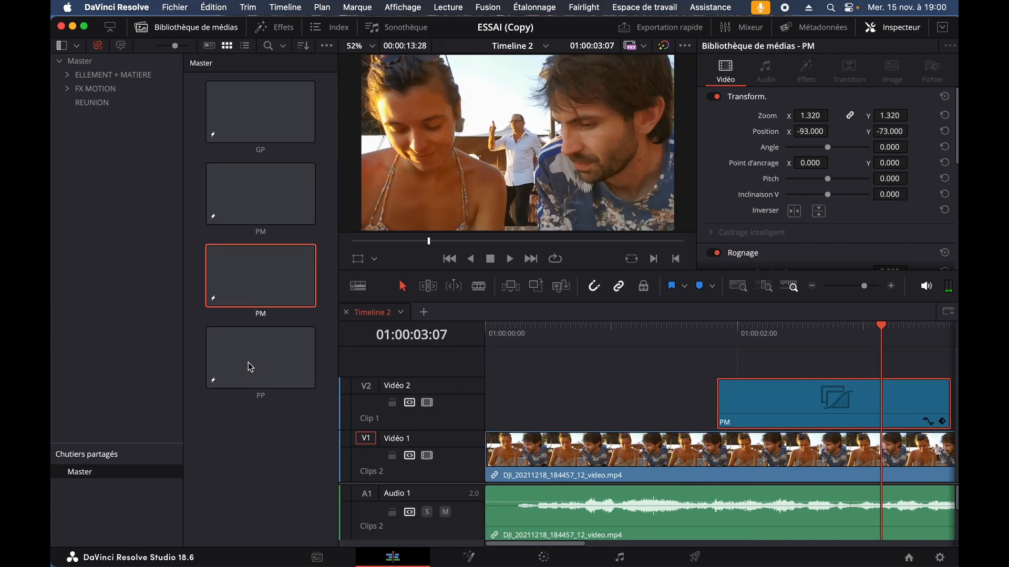
left_click(261, 314)
type("ZOOM AV")
left_click(225, 428)
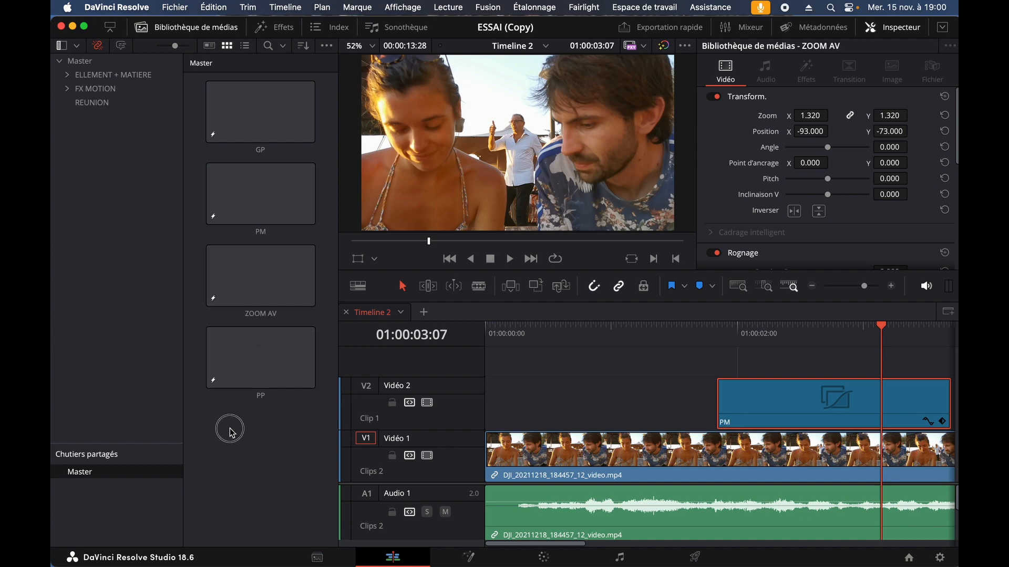
Replace the keyframed clip on Vidéo 2 with the ZOOM AV preset starting at 01:00:01:00, and play it back
left_click(755, 412)
key("BackSpace")
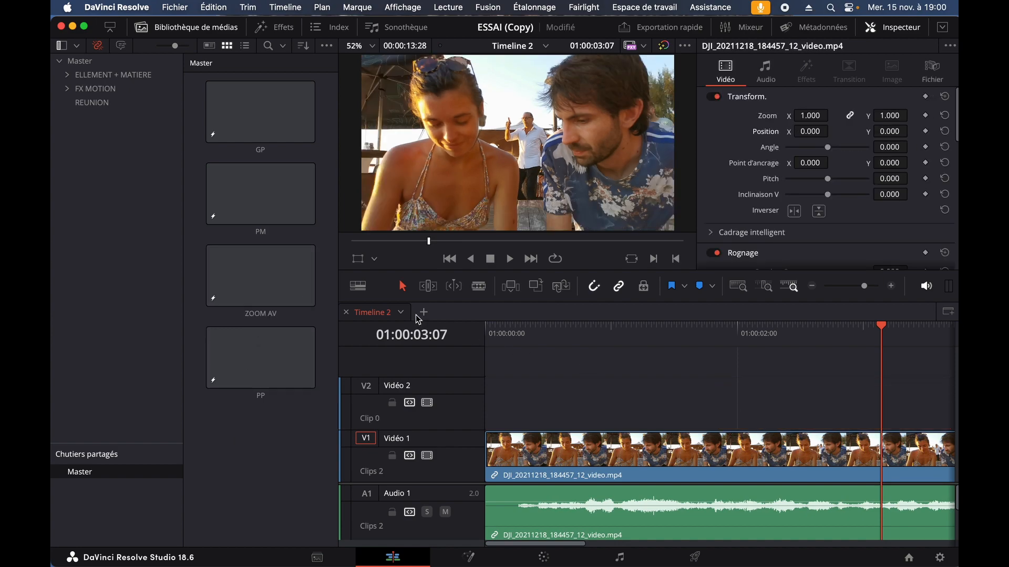
left_click_drag(263, 289, 611, 414)
left_click(606, 343)
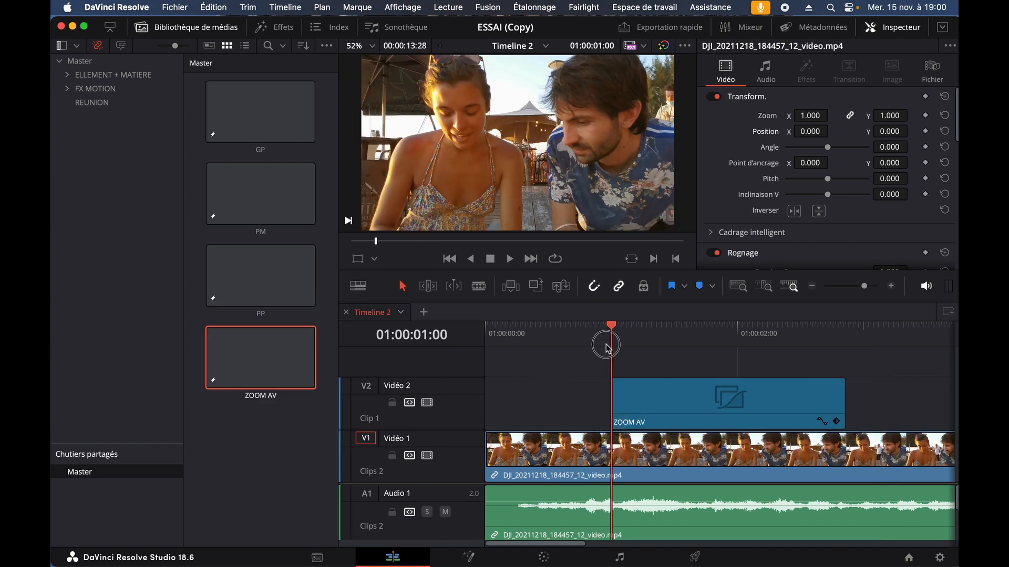
key("space")
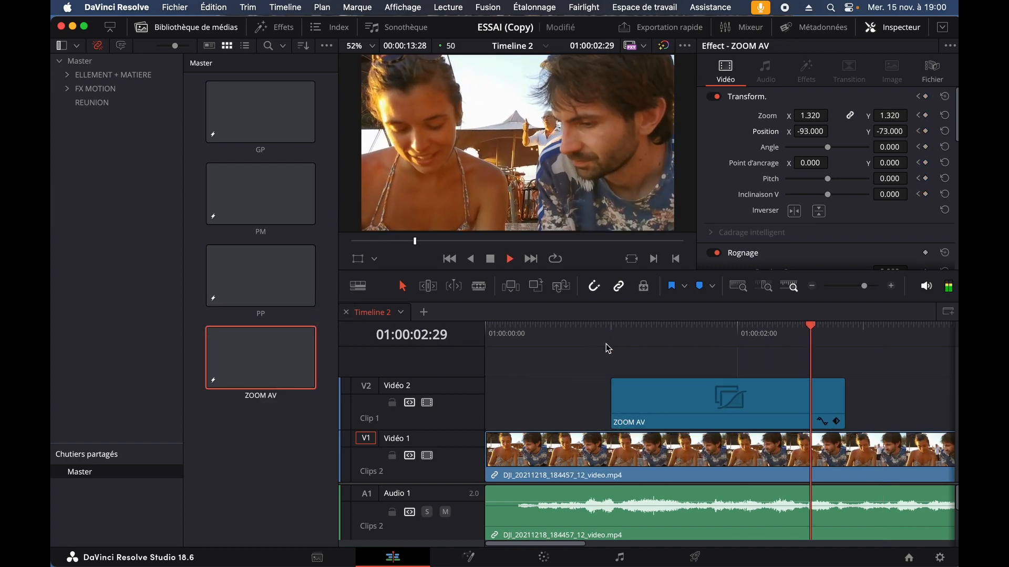
key("space")
Move the ZOOM AV clip to the start of the second shot on Vidéo 2 and play it back
left_click(727, 364)
key("shift+z")
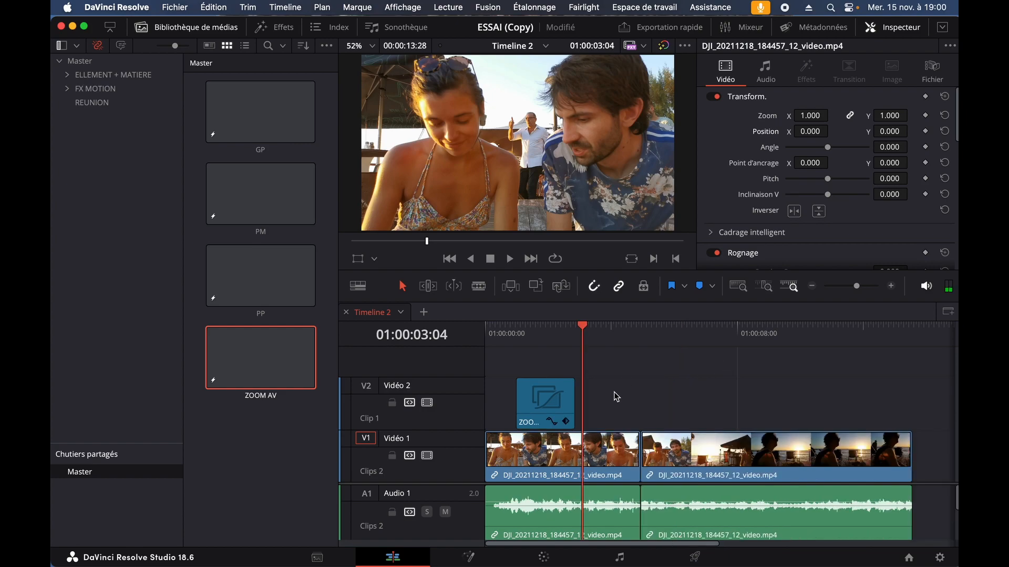
left_click_drag(560, 401, 686, 419)
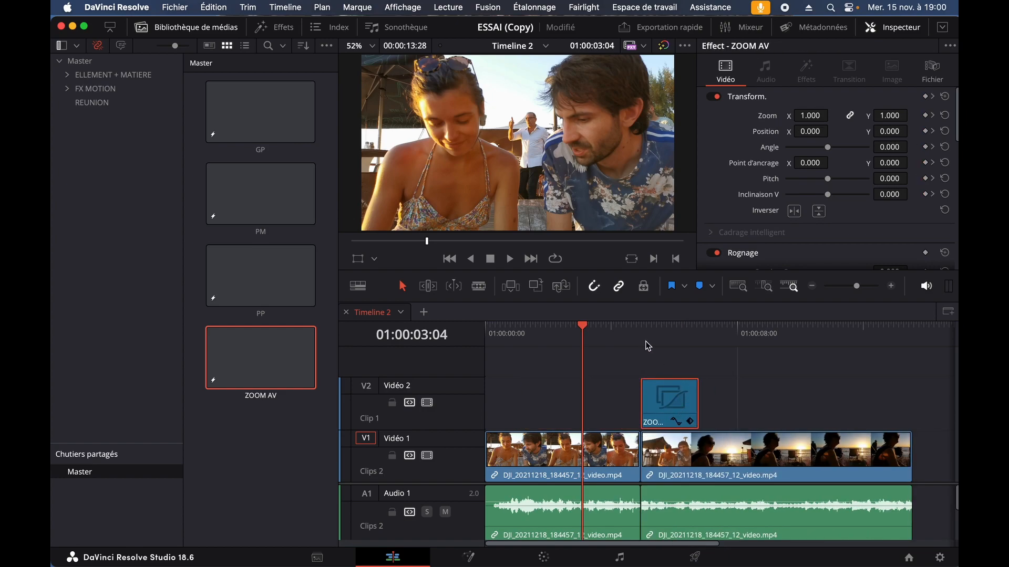
left_click(636, 339)
key("space")
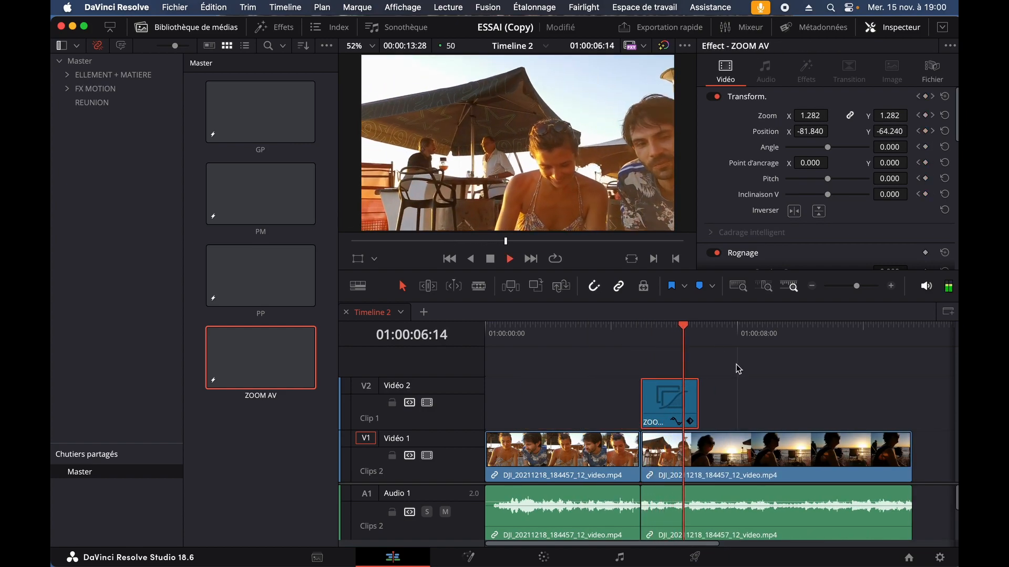
key("space")
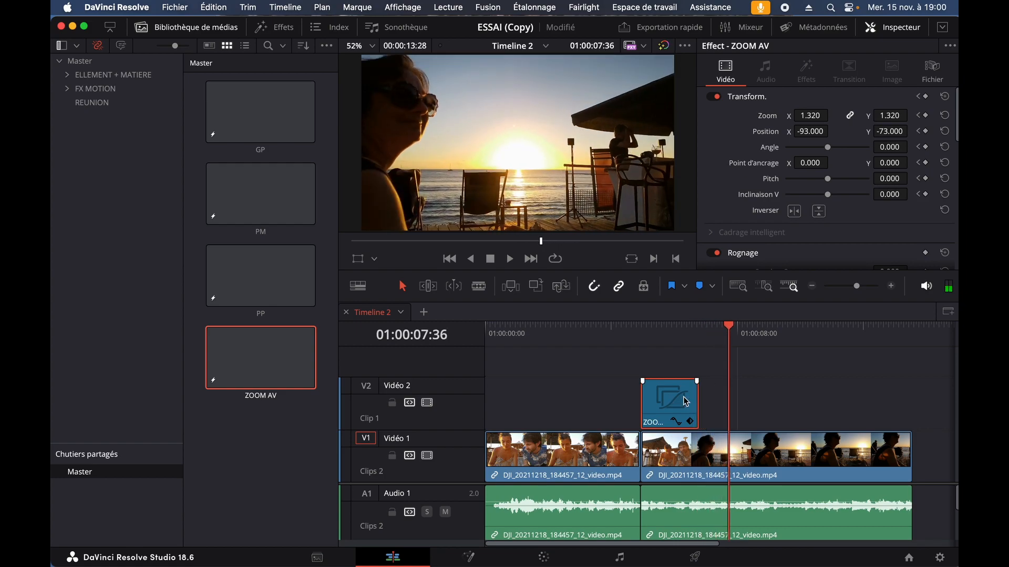
Try extending the end of the ZOOM AV clip to nearly 10 seconds on the timeline, preview it, and undo the extension
left_click_drag(698, 402, 792, 402)
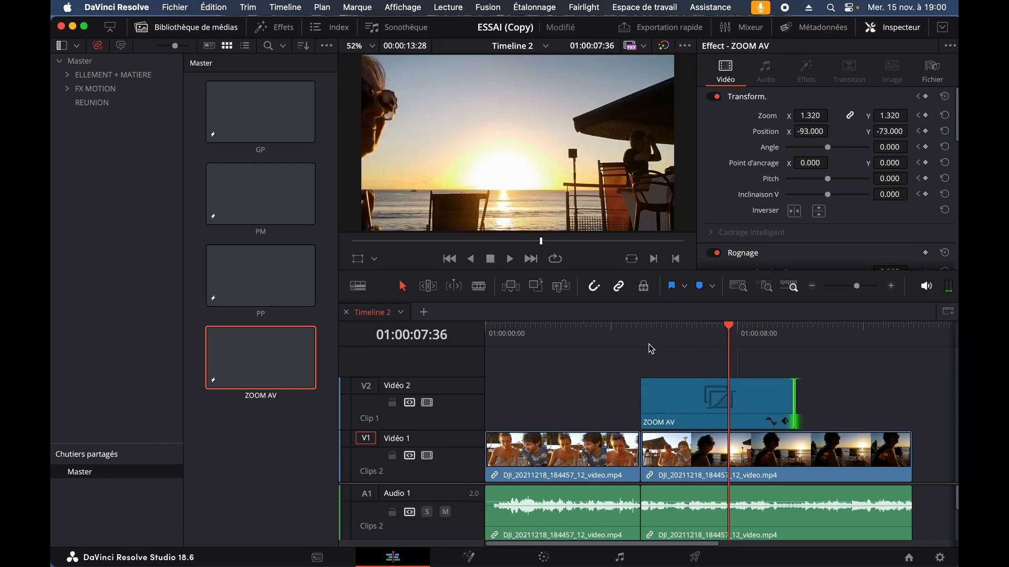
left_click(648, 345)
key("space")
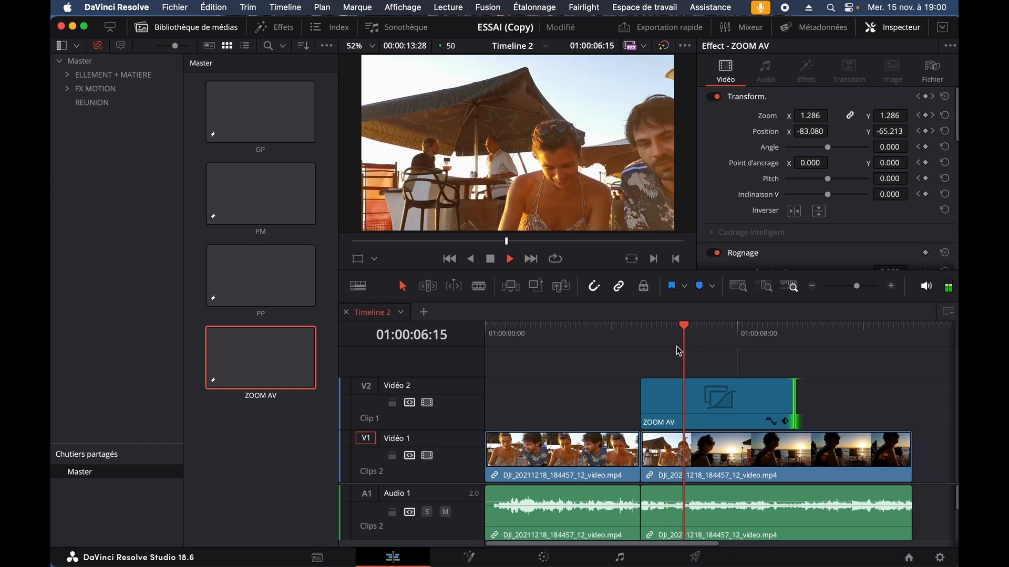
key("space")
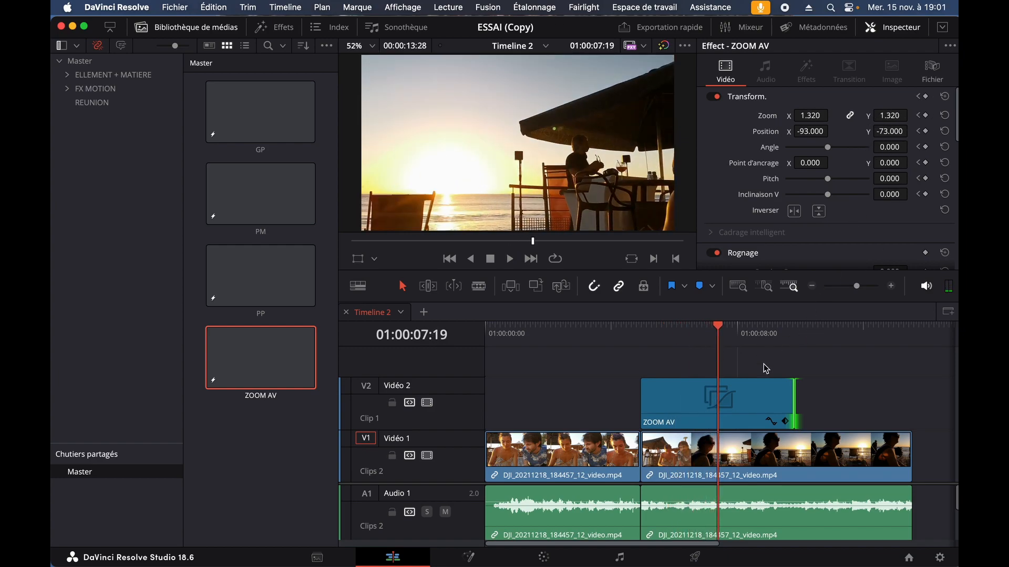
key("super+z")
Replay the zoom from the start of the second shot and extend the ZOOM AV clip's end to about 9 seconds on the timeline
left_click(641, 330)
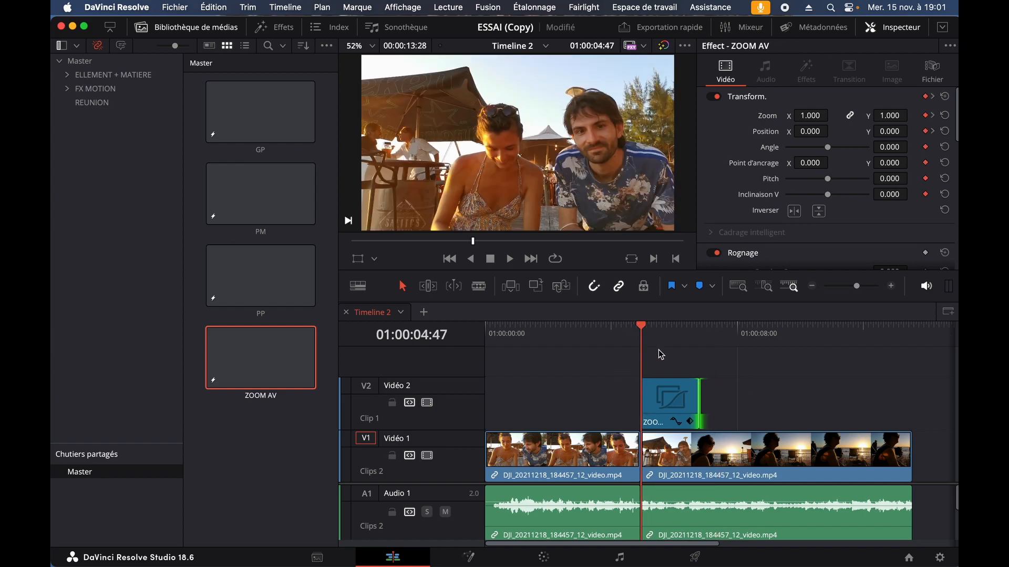
key("space")
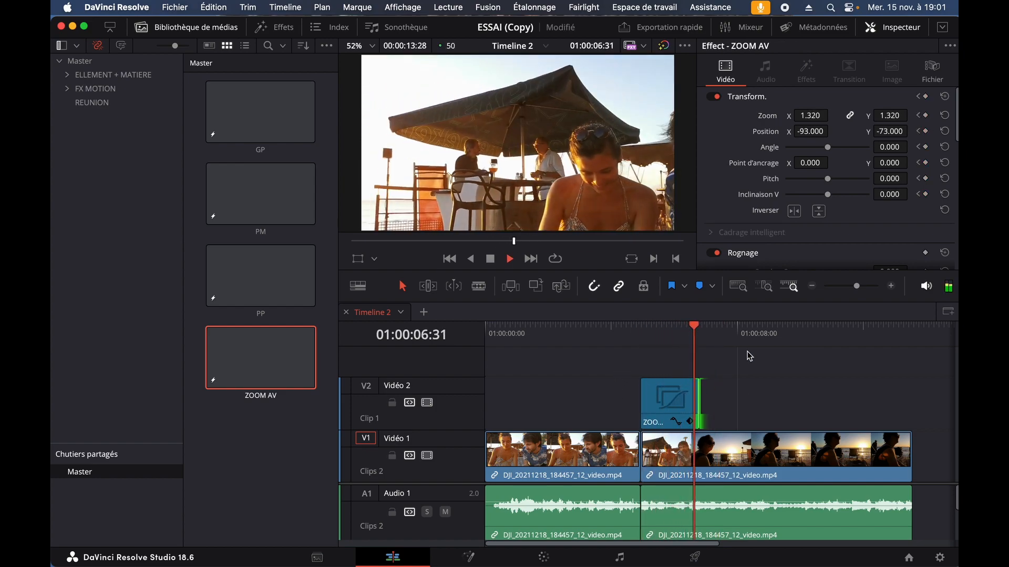
key("space")
left_click(641, 331)
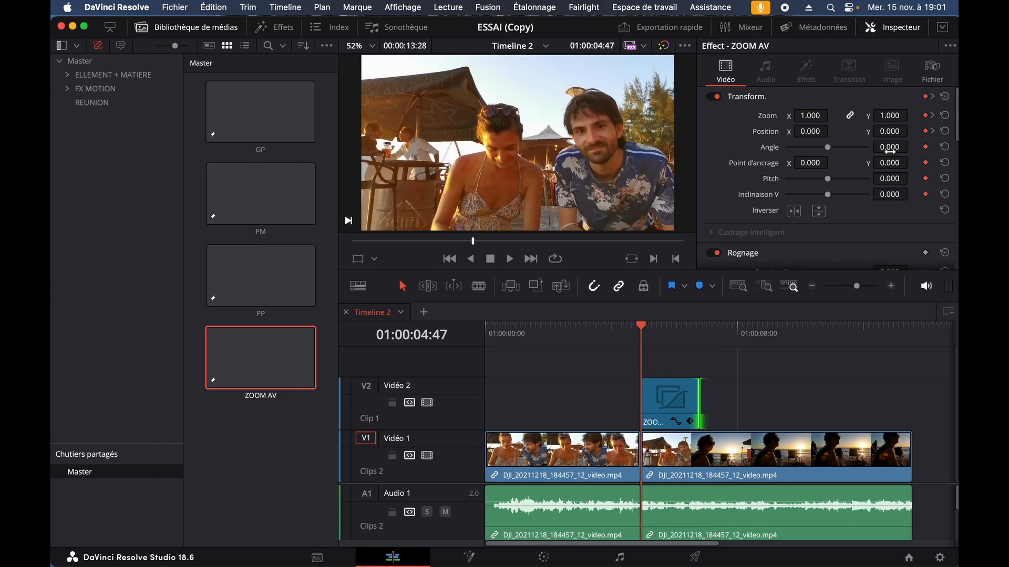
key("space")
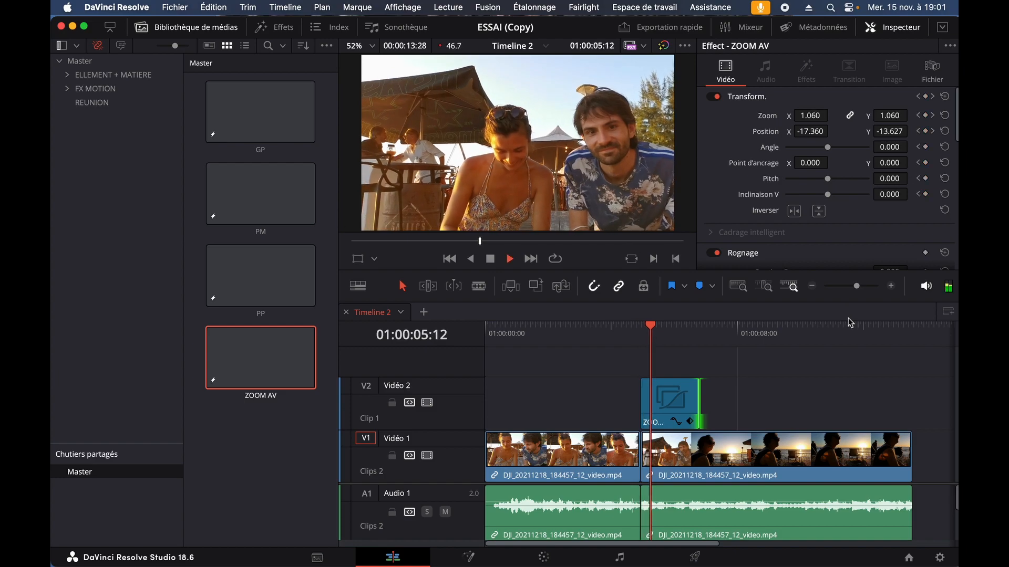
key("space")
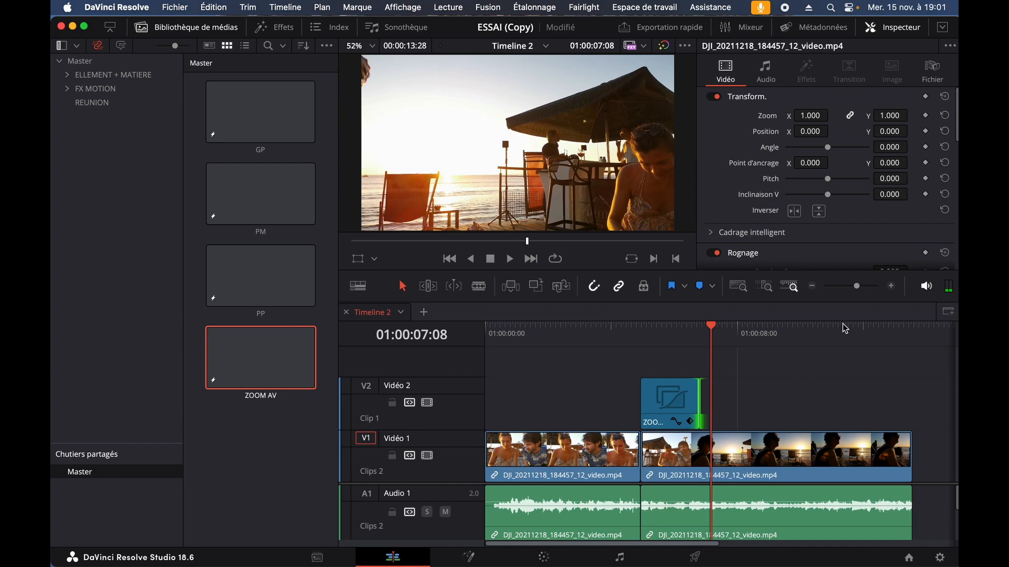
left_click_drag(699, 399, 763, 397)
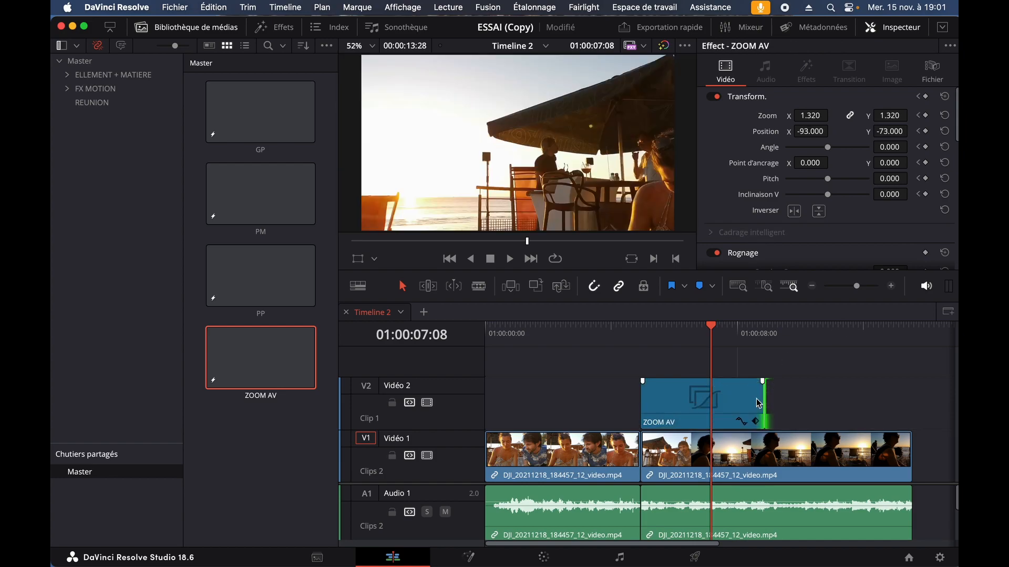
Move the ZOOM AV clip's last Transform keyframe to the end of the clip and play back the slower zoom
left_click(734, 406)
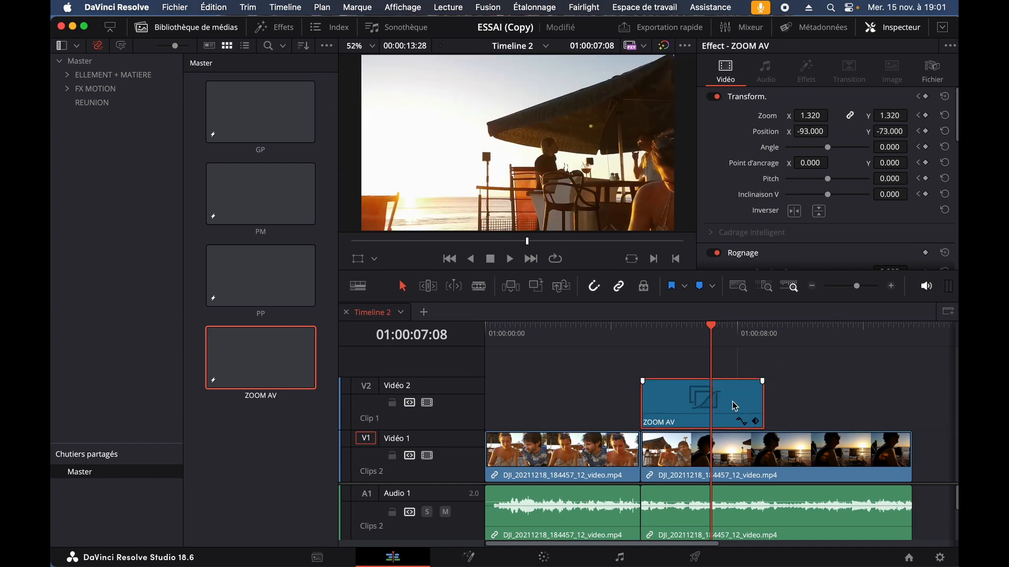
left_click(757, 423)
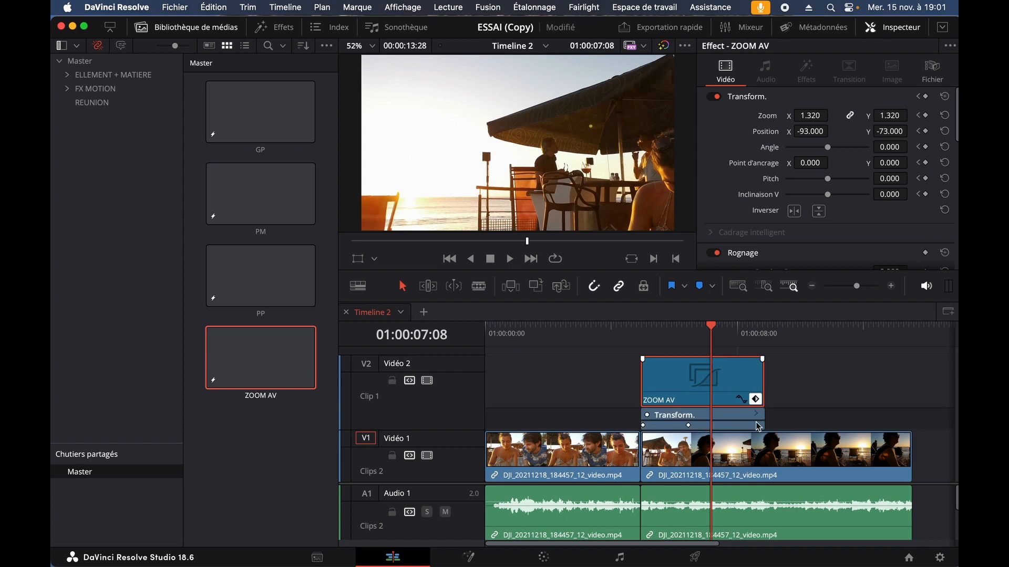
left_click_drag(689, 426, 756, 427)
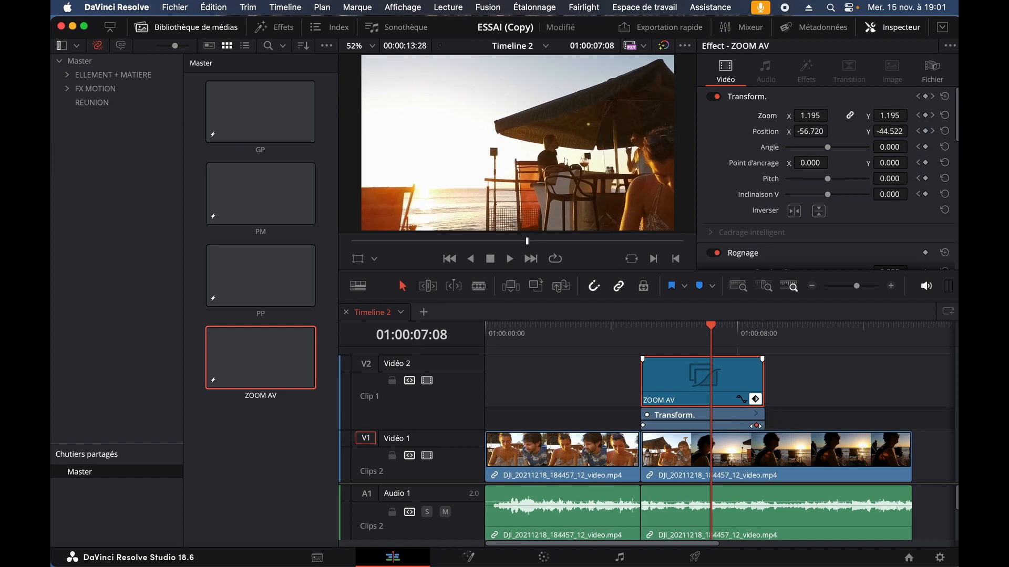
left_click(642, 345)
key("space")
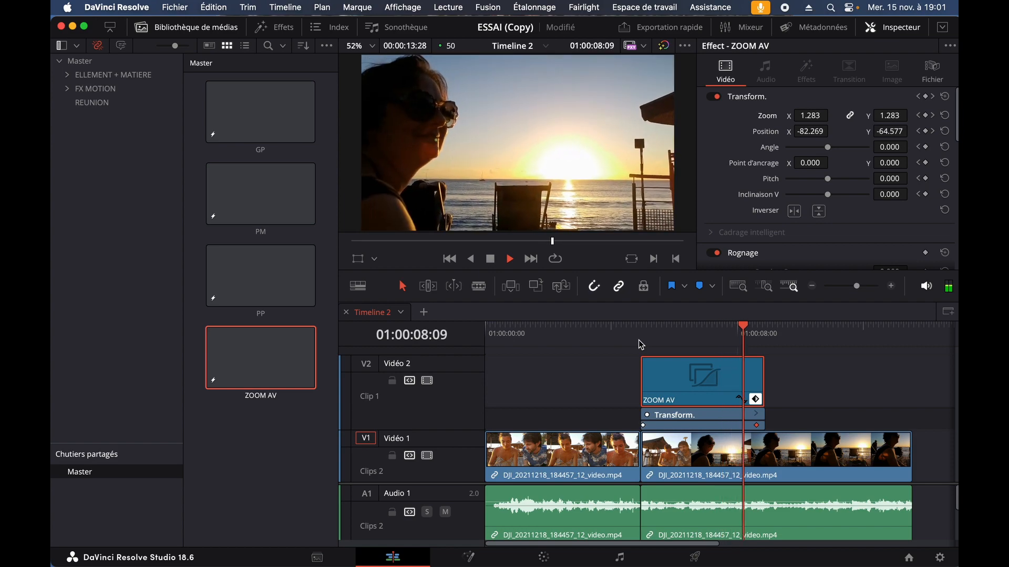
key("space")
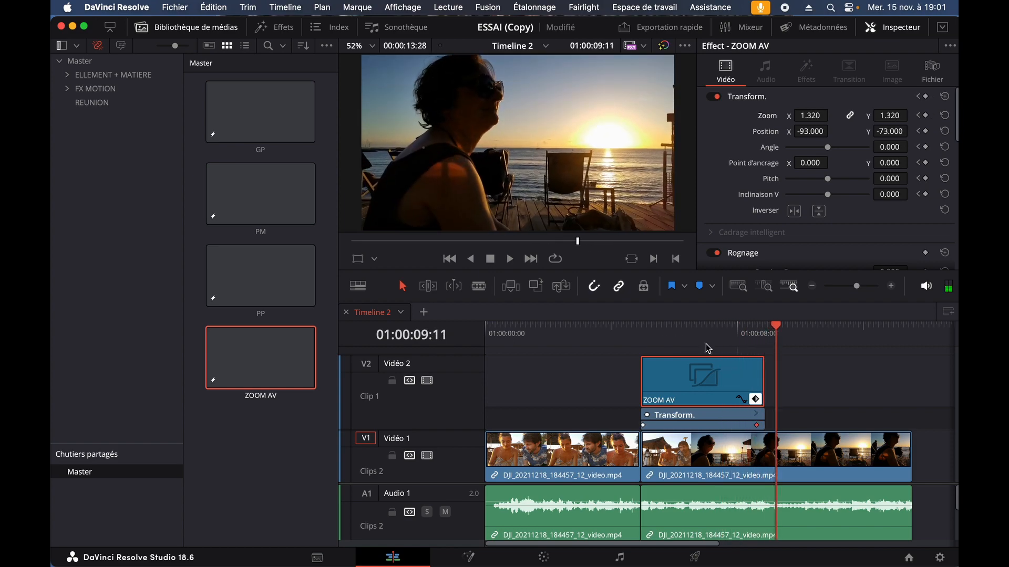
left_click(653, 348)
key("space")
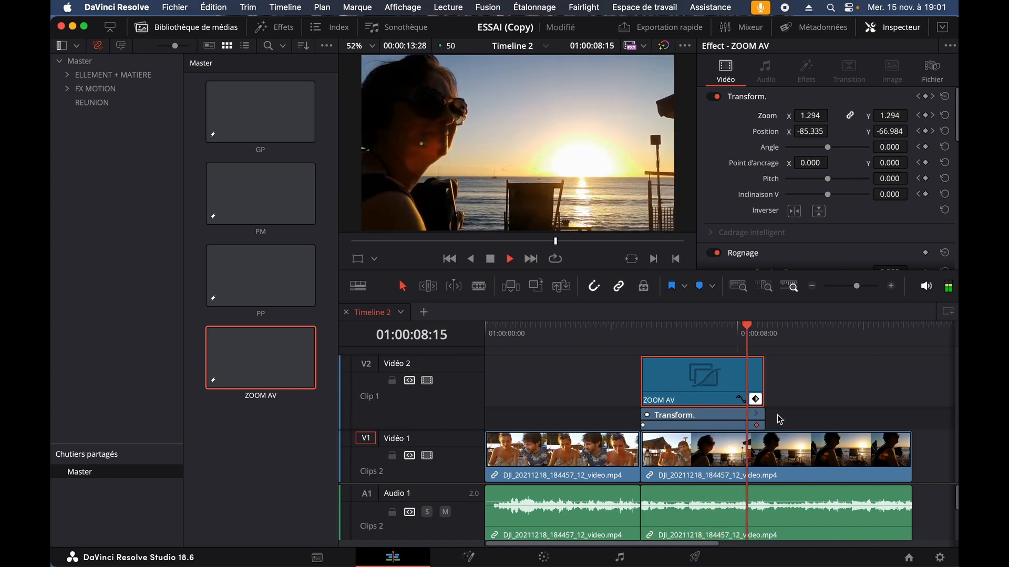
key("space")
Raise the final Zoom X keyframe of the ZOOM AV clip to 1.413 on its curve and scrub back over the zoom
left_click(756, 399)
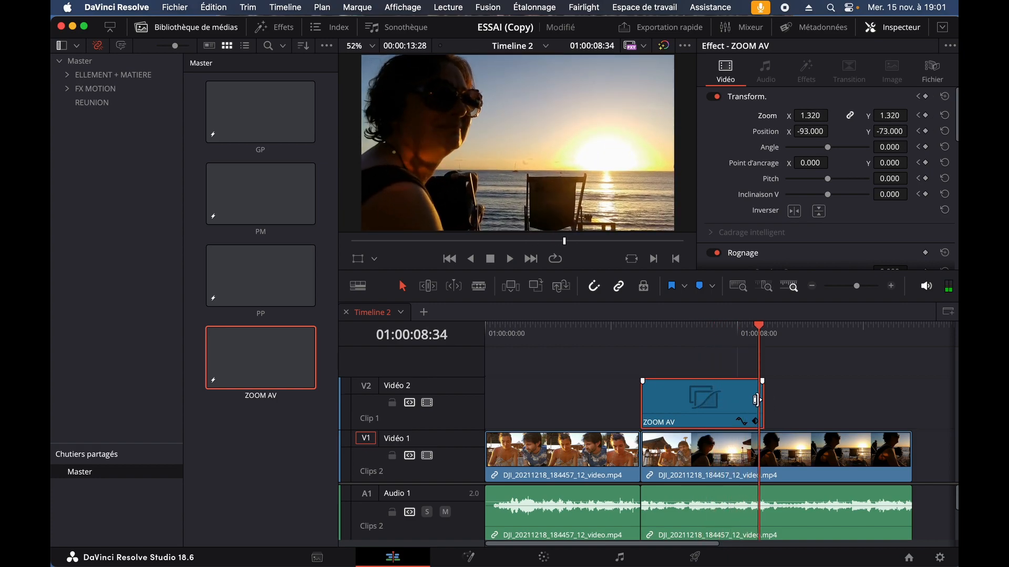
left_click(741, 392)
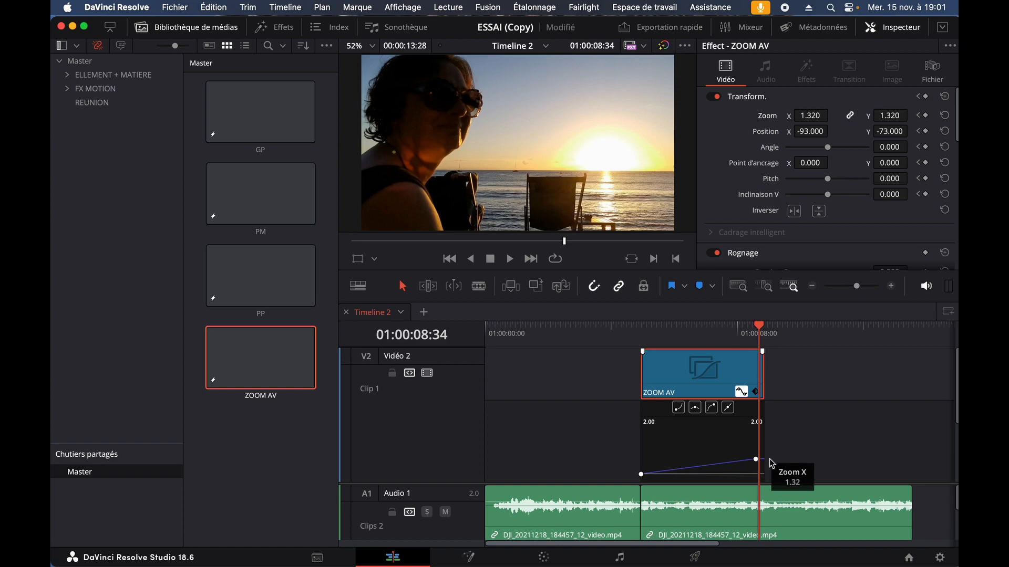
left_click_drag(756, 460, 759, 455)
left_click(741, 391)
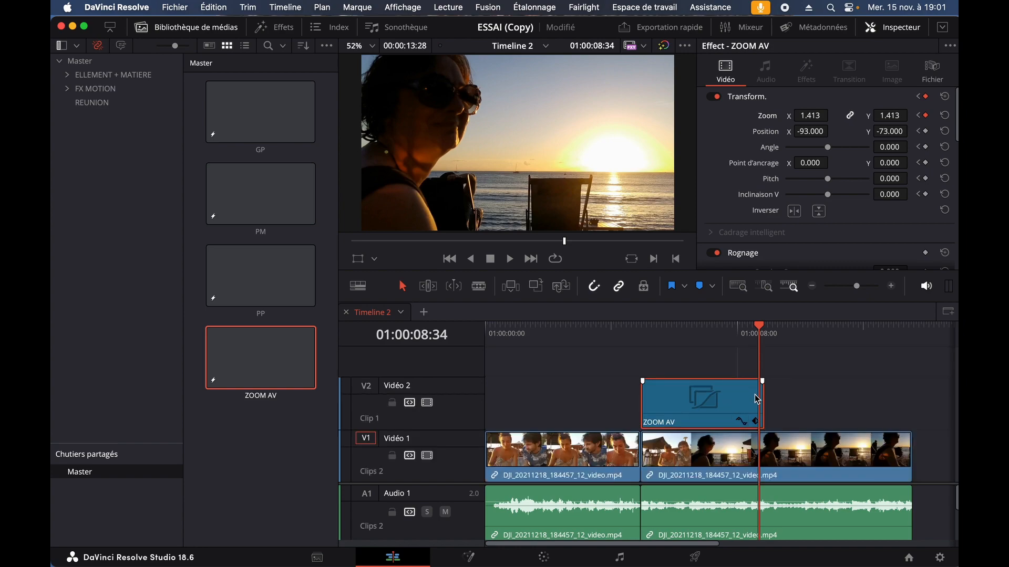
left_click(755, 392)
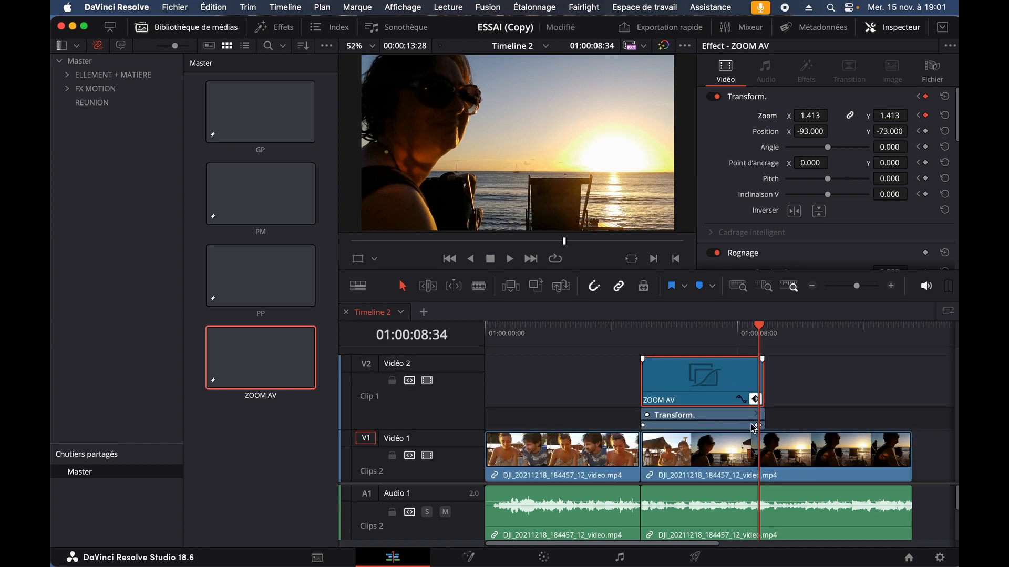
left_click_drag(741, 344, 667, 342)
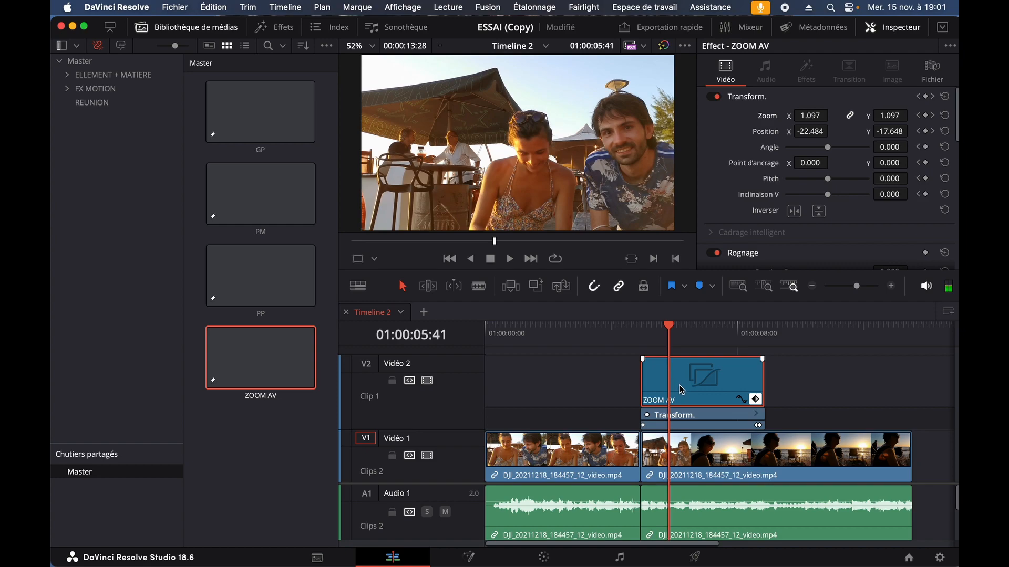
Delete the ZOOM AV clip from Vidéo 2 and rearrange the timeline view so that Audio 2 is shown
key("Delete")
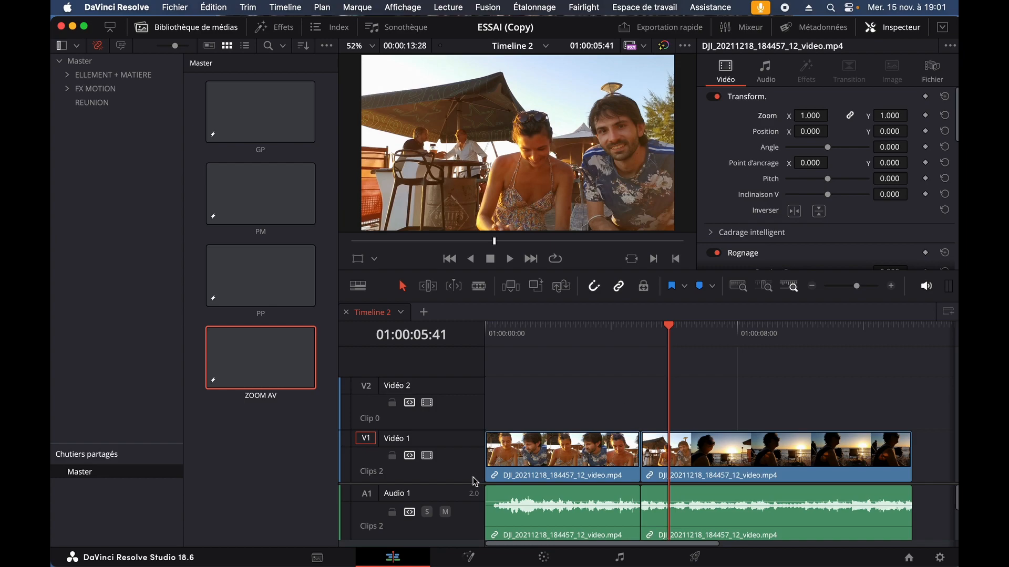
left_click_drag(469, 481, 483, 369)
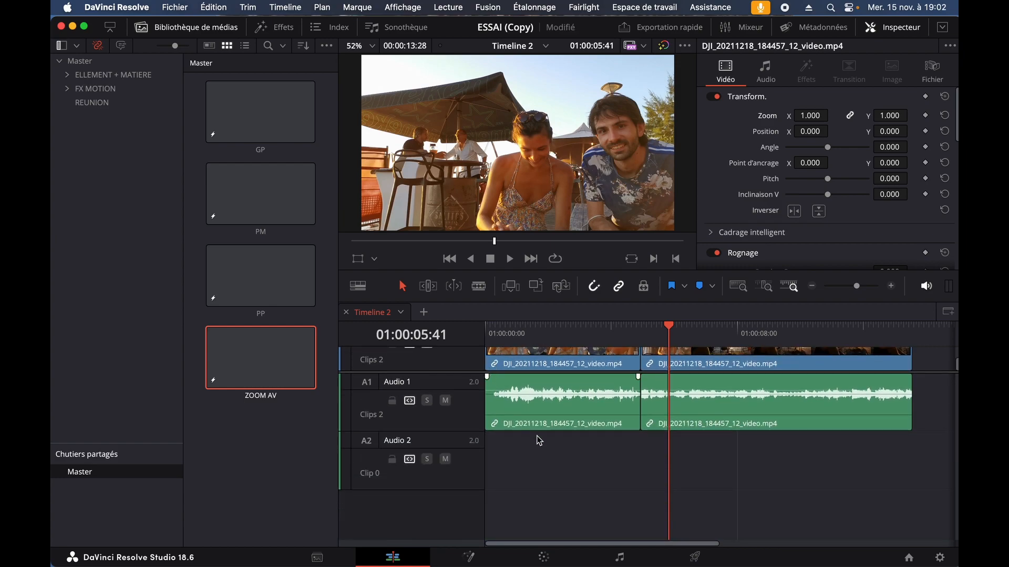
left_click_drag(471, 372, 473, 428)
left_click_drag(559, 337, 848, 362)
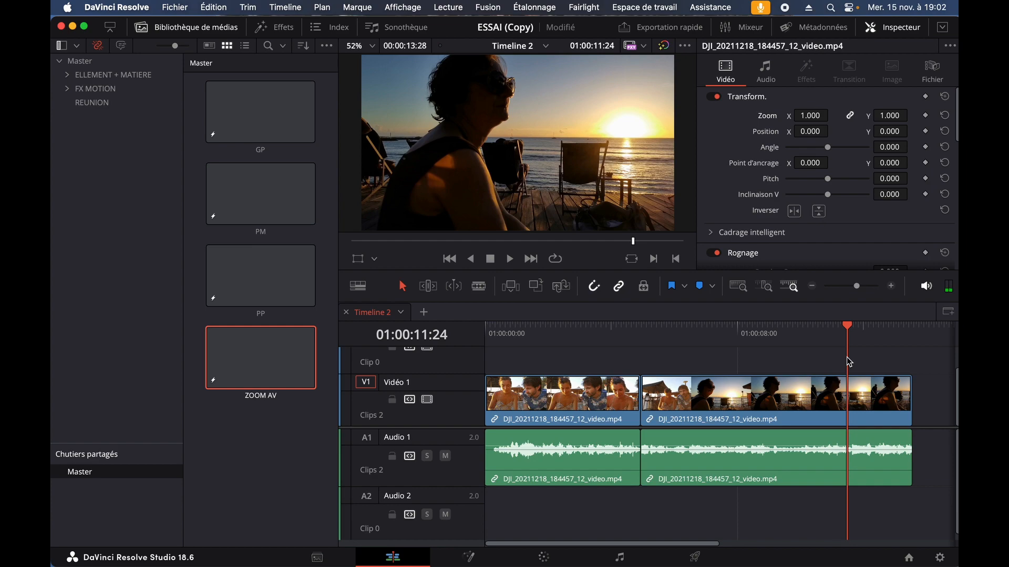
Preview the Bernard Lavilliers karaoke song from the project's Master bin
left_click(80, 61)
double_click(264, 138)
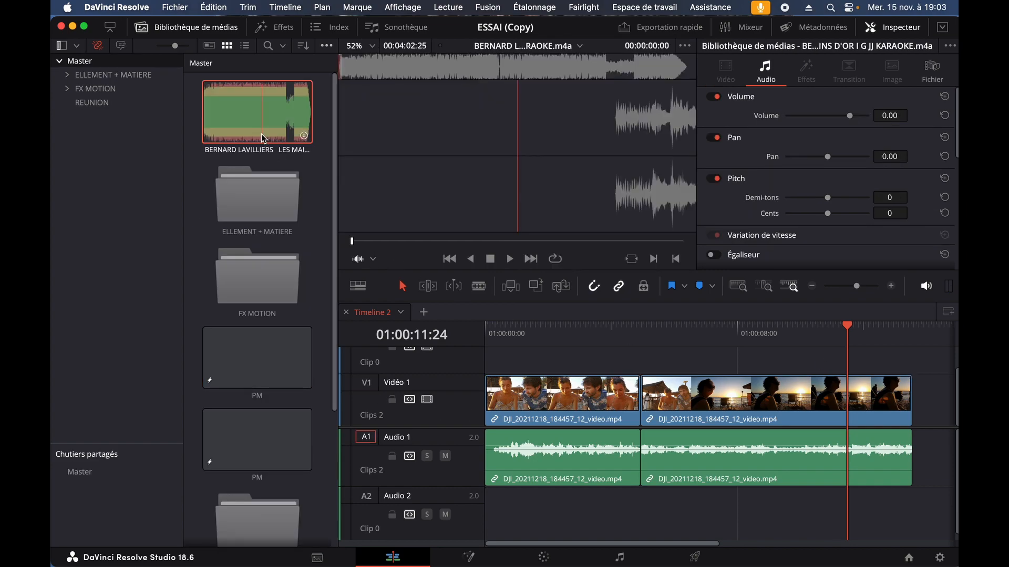
key("space")
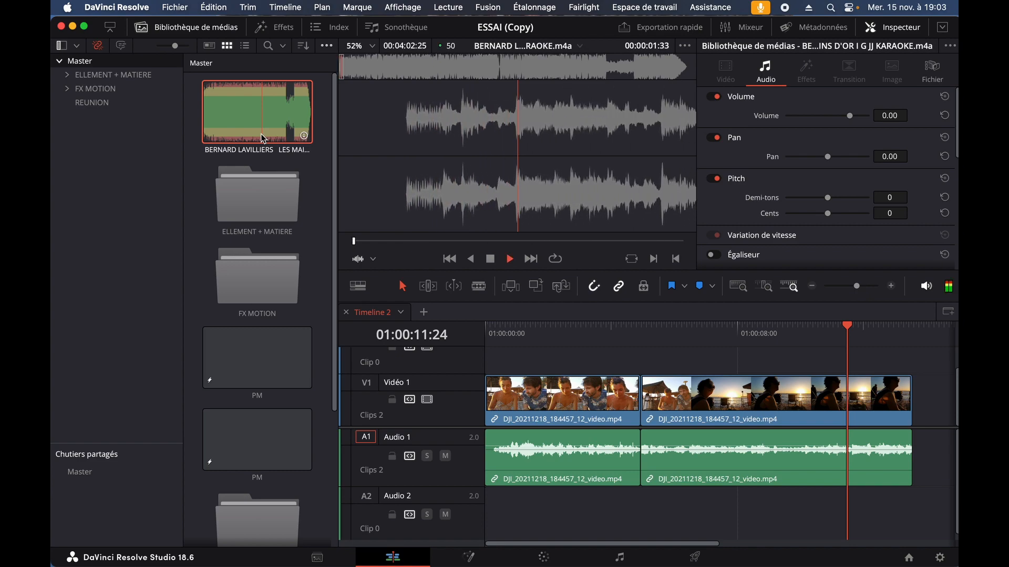
key("space")
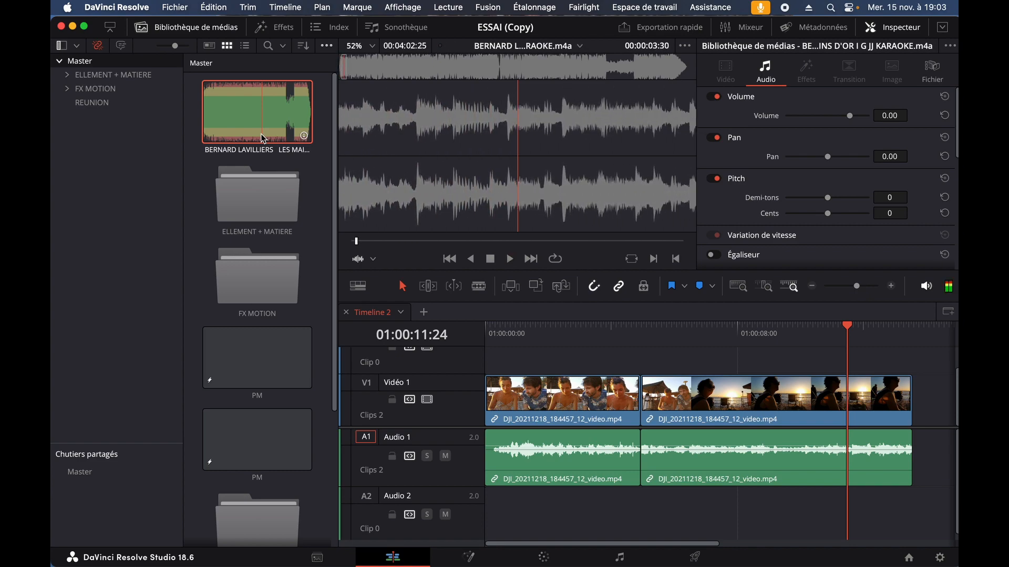
Place the karaoke song on Audio 2 at the start of the timeline and play it with the video
left_click_drag(265, 120, 499, 520)
left_click_drag(512, 342, 438, 341)
key("space")
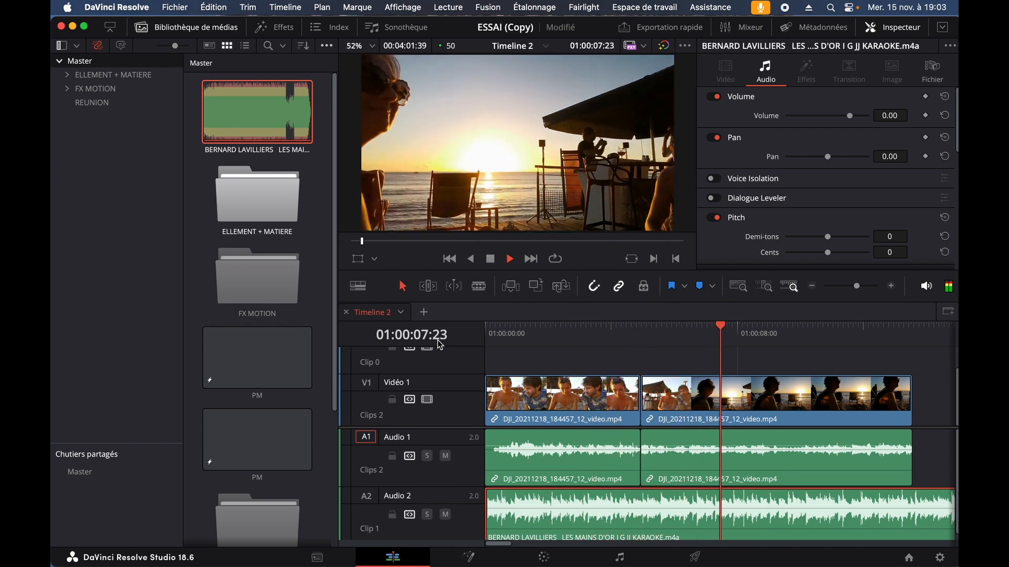
key("space")
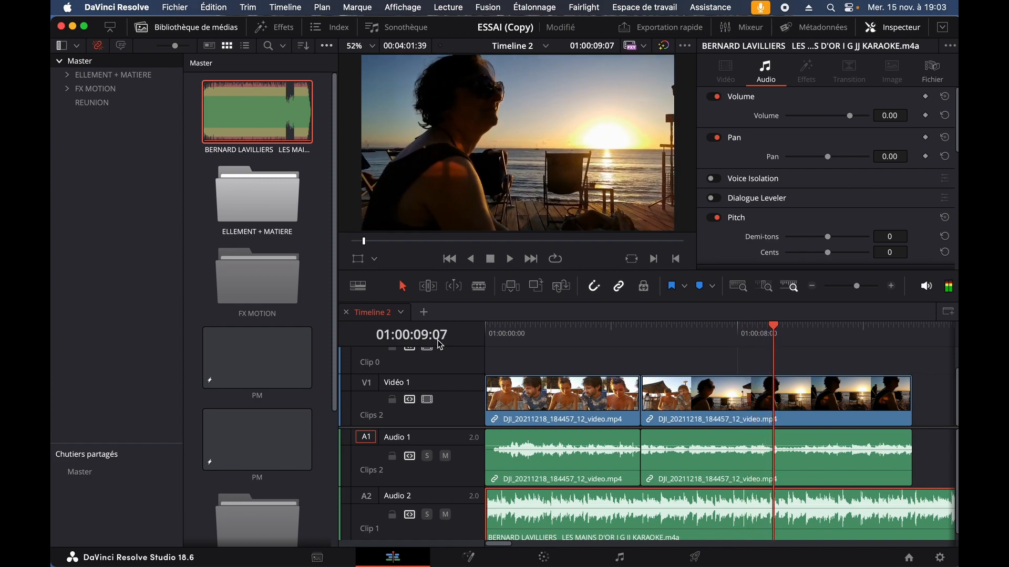
Cut the song on Audio 2 at 01:00:09:02 and delete the part after the cut
left_click_drag(775, 330, 771, 330)
left_click(787, 516)
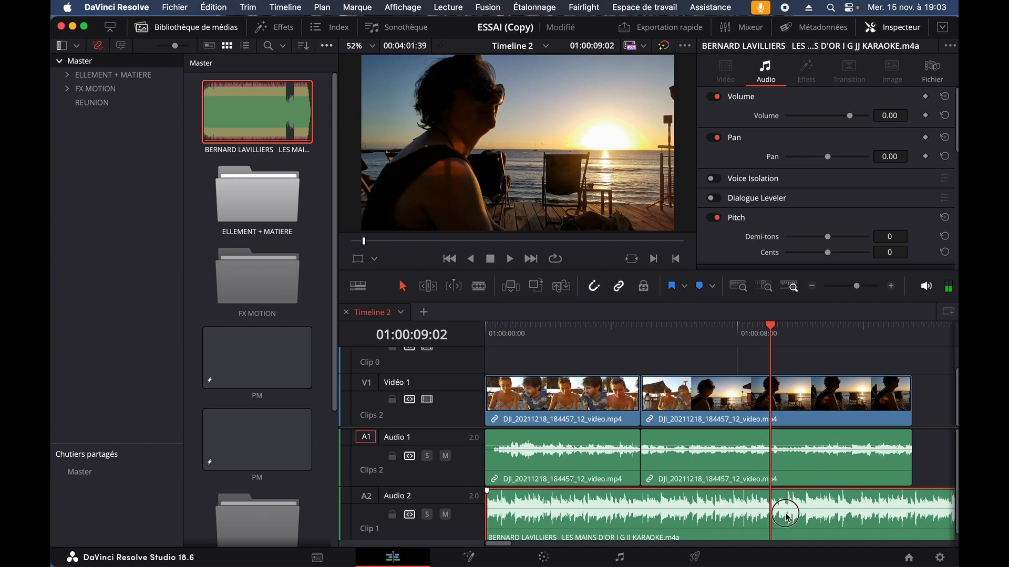
key("super+b")
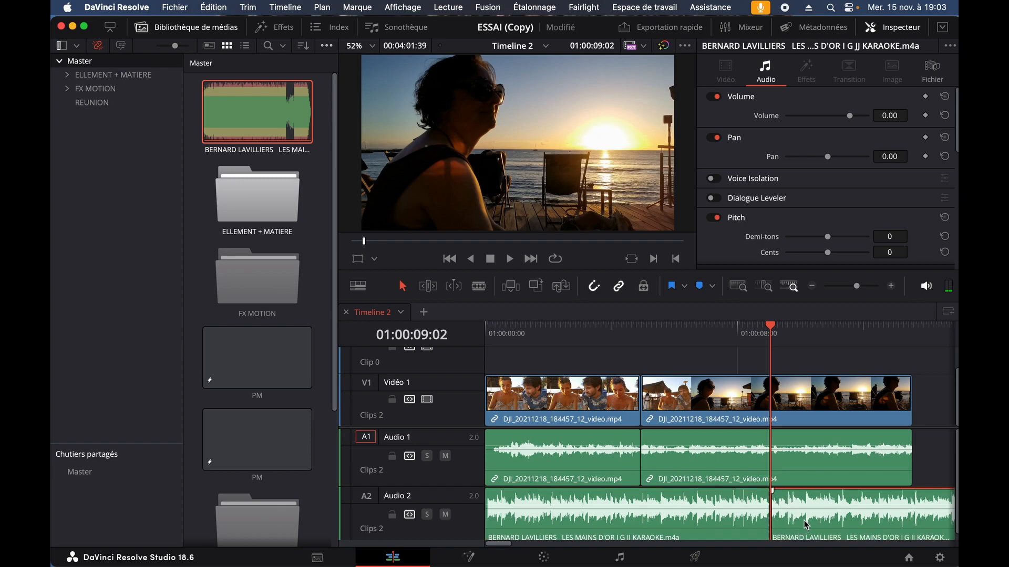
key("Delete")
Play from 01:00:06:05 past the cut to hear how abruptly the music ends
left_click(702, 392)
left_click(678, 336)
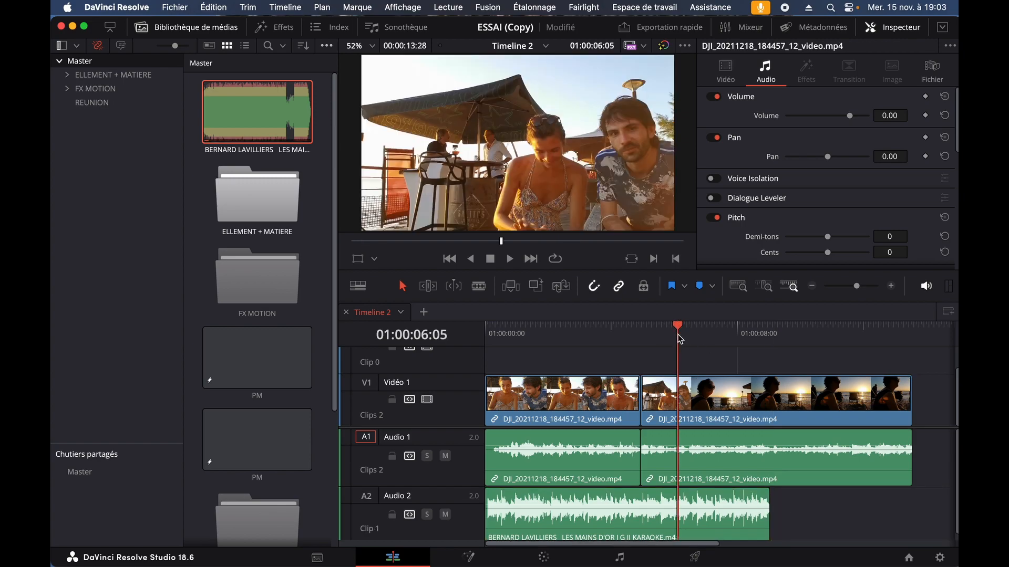
key("space")
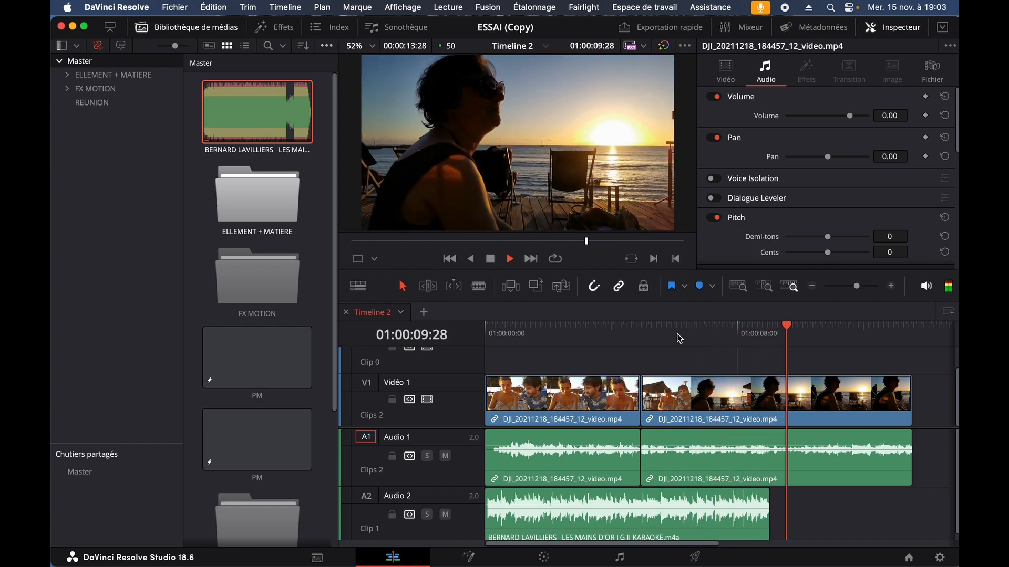
key("space")
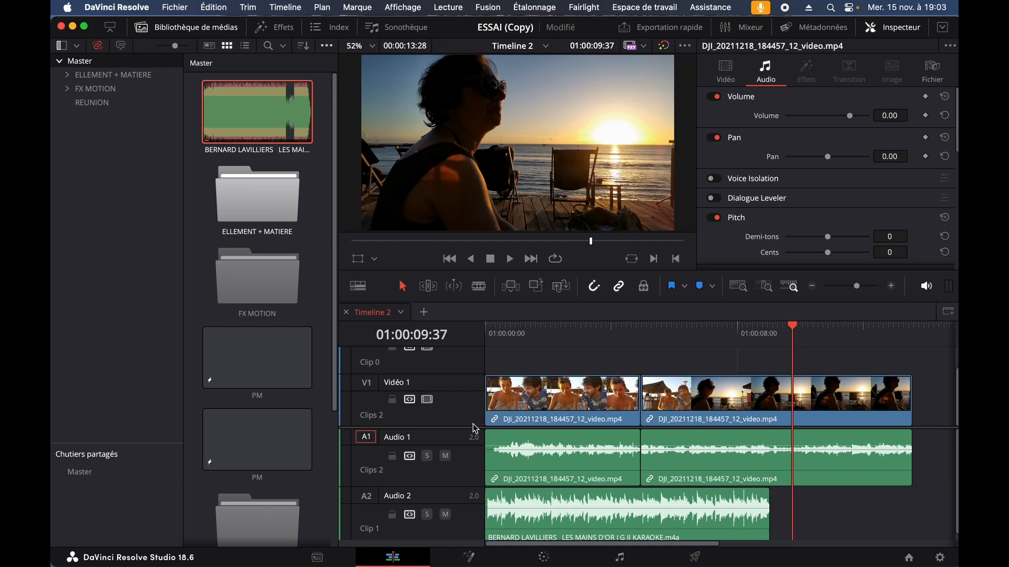
Select the music clip on the Fairlight page, with the timeline zoomed in and the Audio 2 track enlarged to show its waveforms
left_click_drag(471, 428, 471, 378)
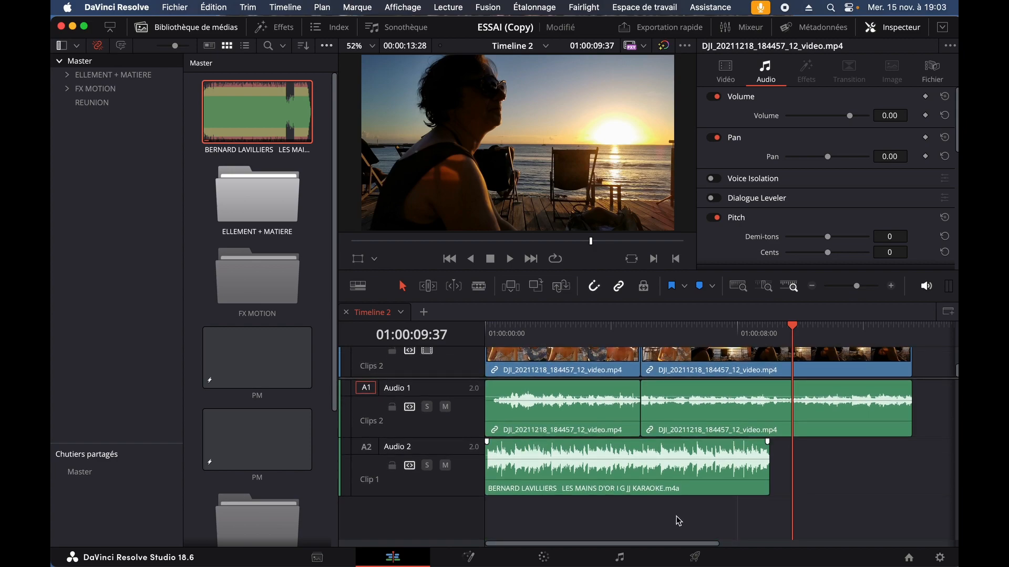
left_click(702, 487)
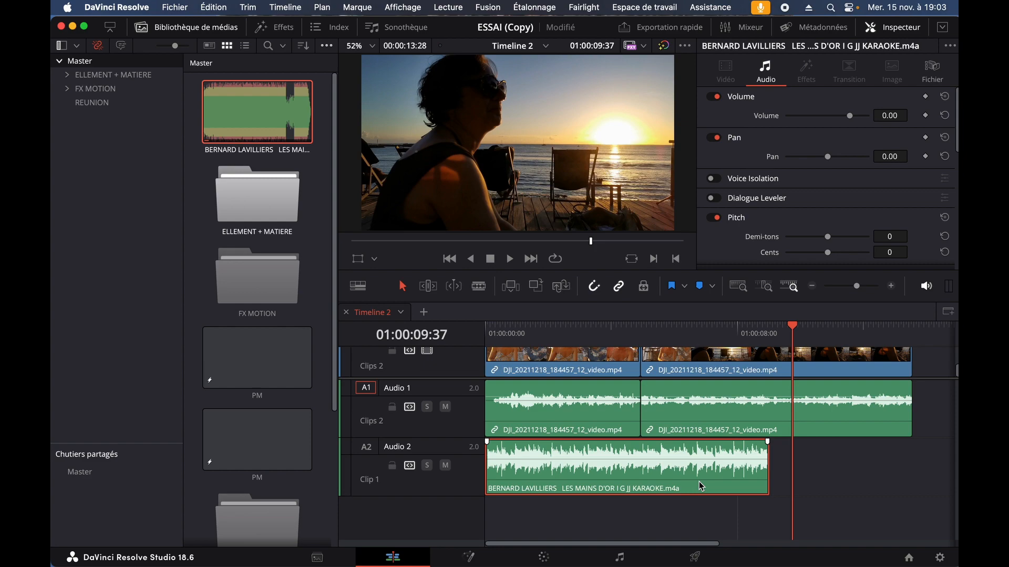
left_click(622, 560)
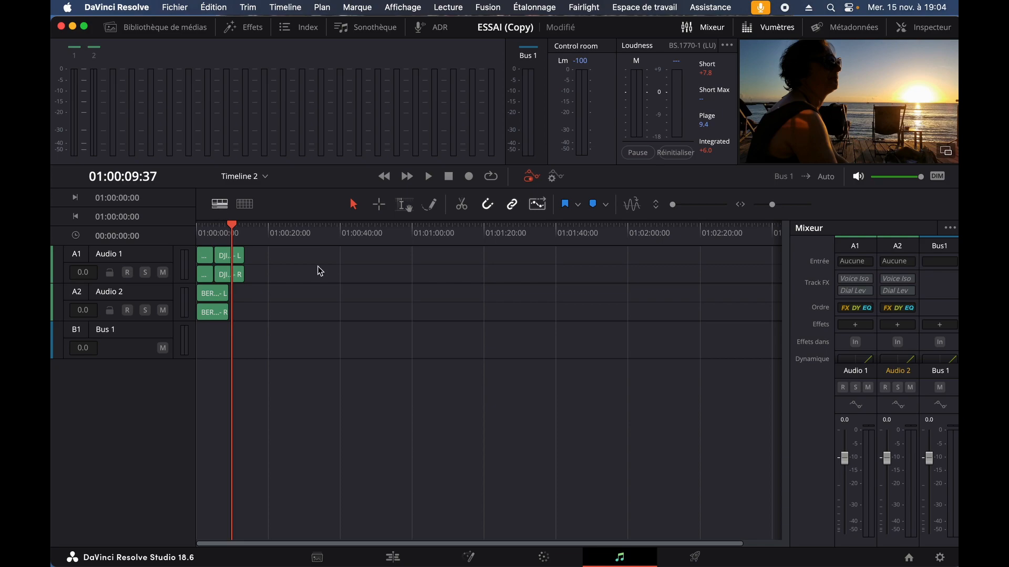
key("super+equal")
key("super+equal")
key("super+equal")
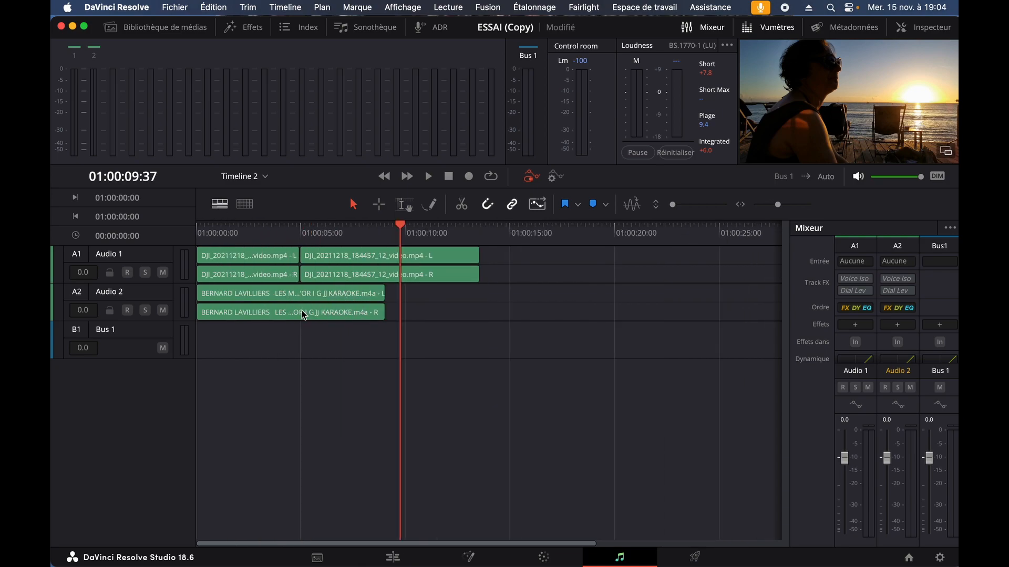
left_click(367, 298)
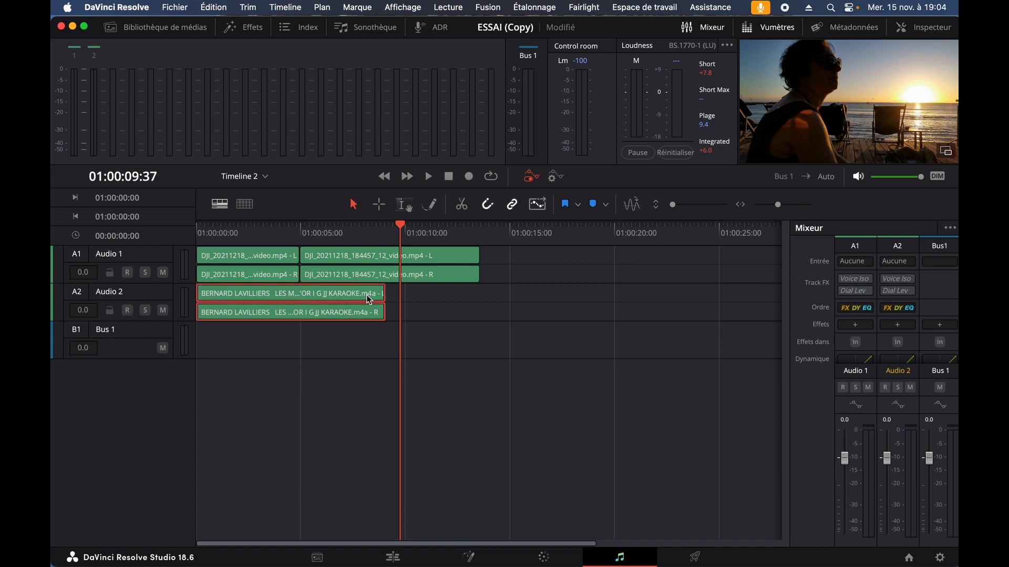
left_click_drag(162, 322, 162, 381)
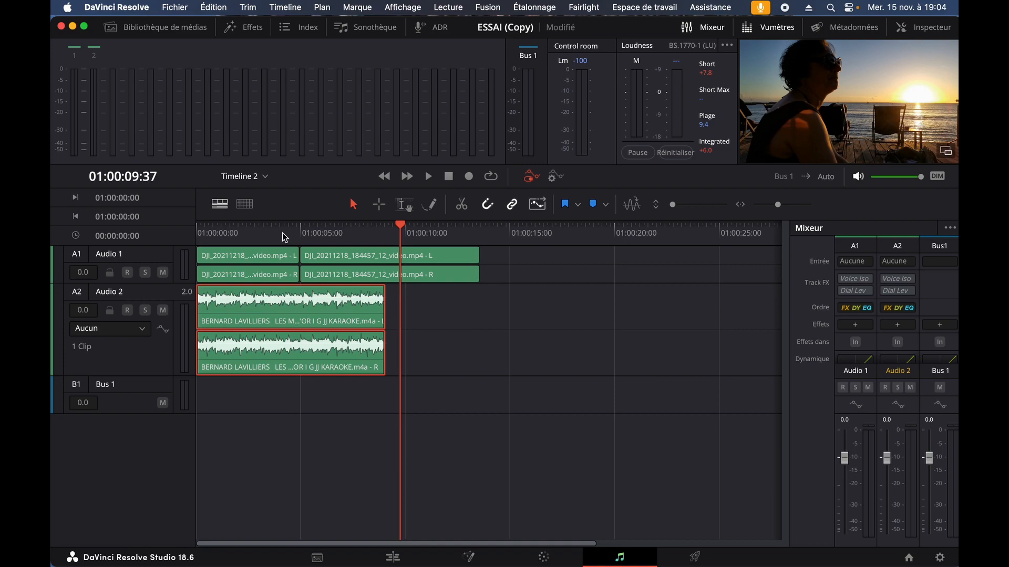
Play the timeline from near its start past the end of the music on the Fairlight page
left_click_drag(249, 235, 216, 235)
key("space")
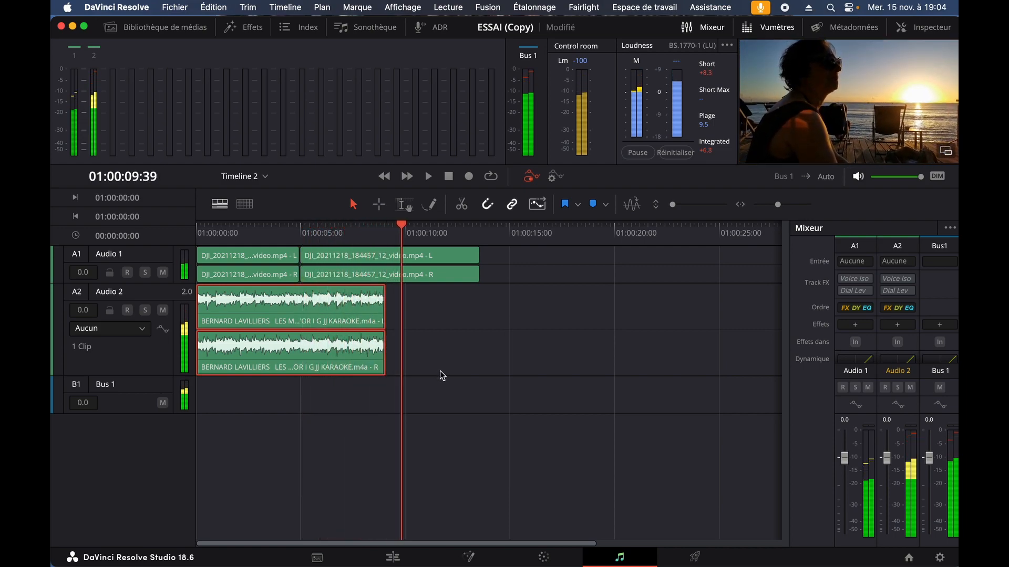
key("space")
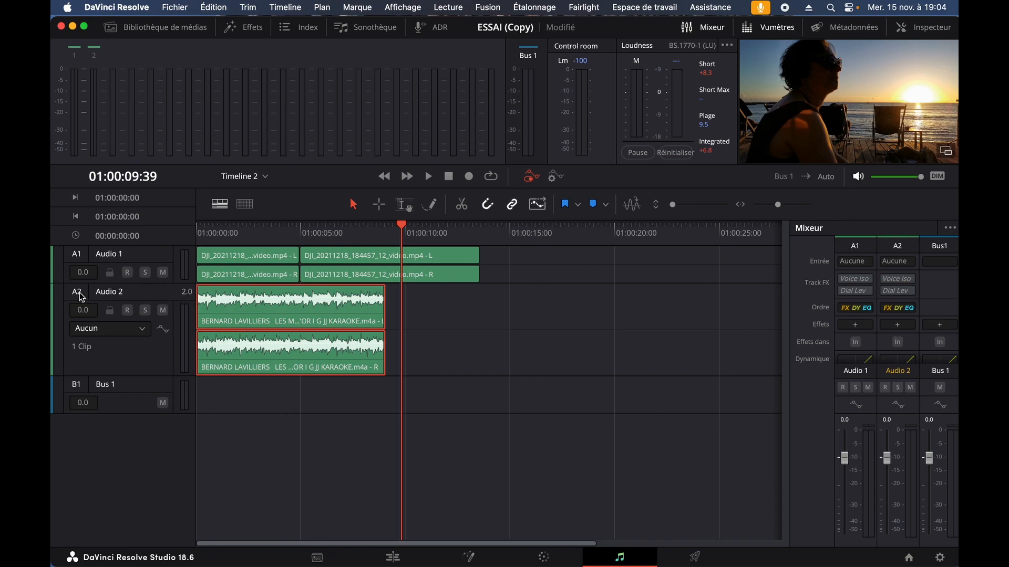
Add the Fairlight FX Reverb effect to the Audio 2 track and move its settings window up
left_click(898, 323)
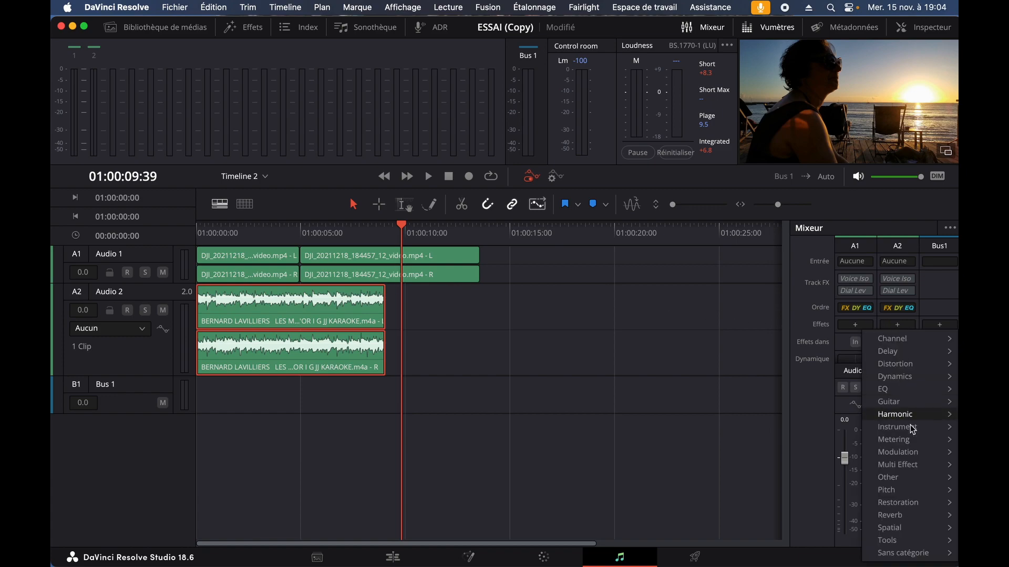
mouse_move(894, 519)
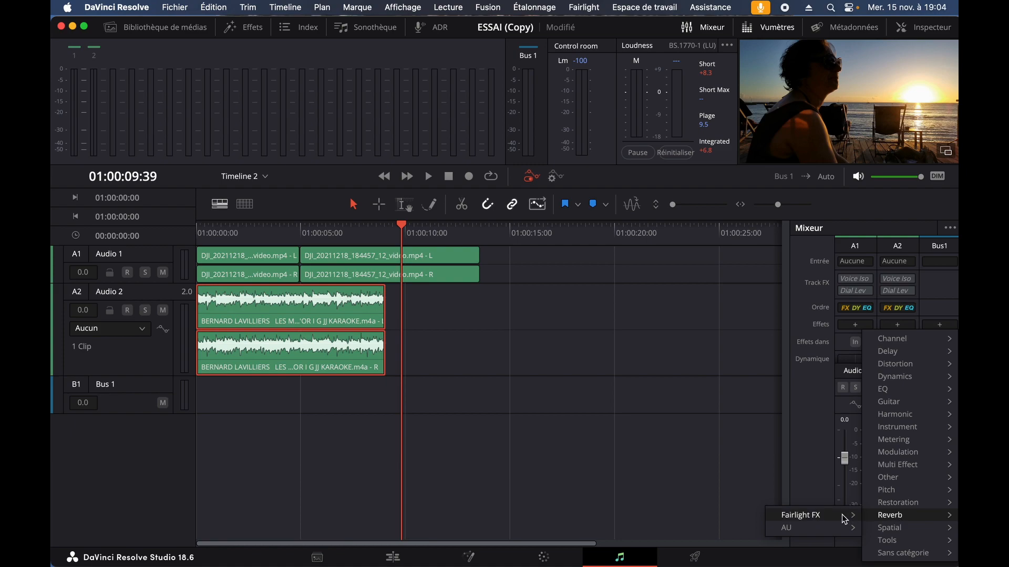
mouse_move(830, 513)
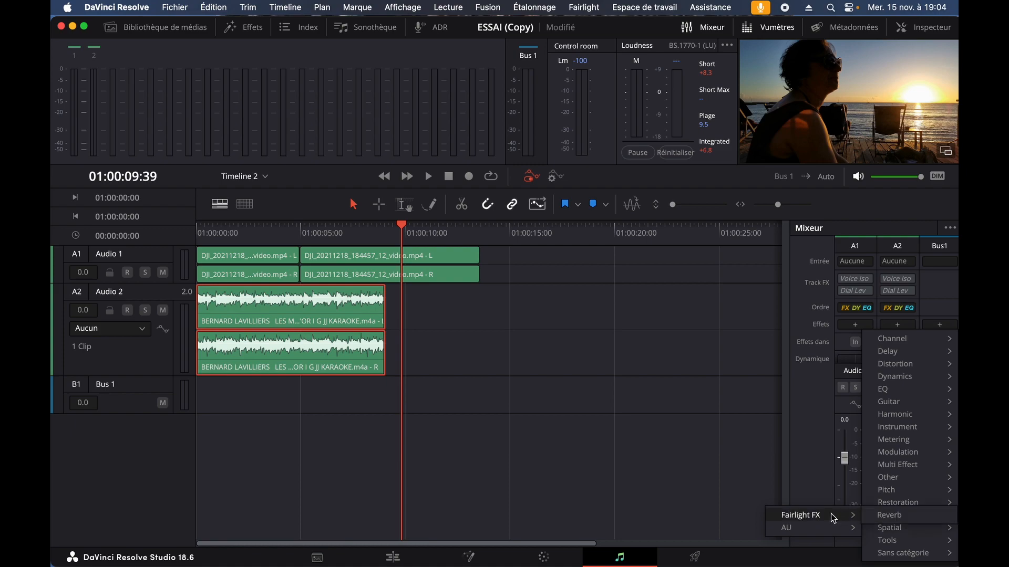
left_click(873, 519)
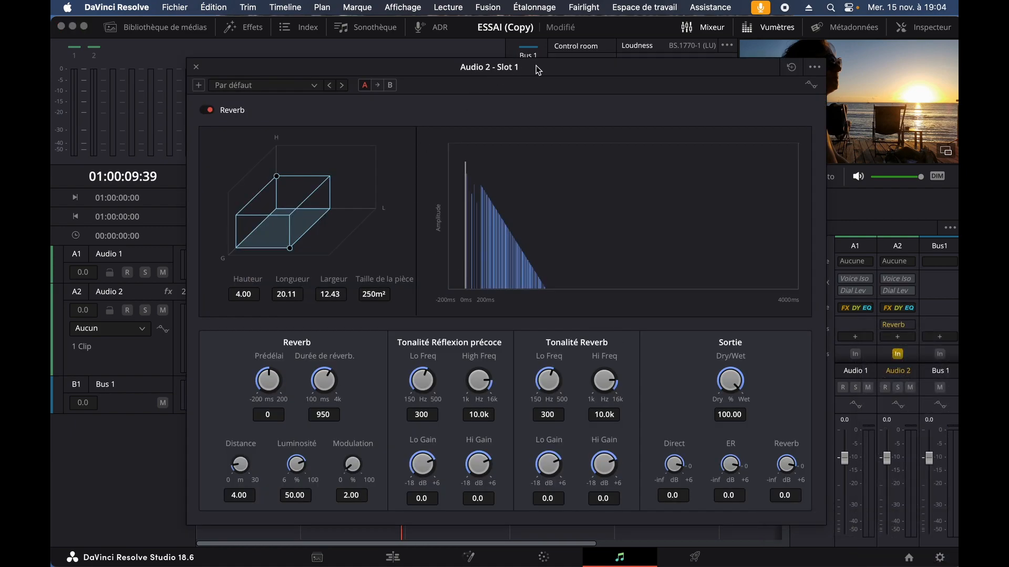
left_click_drag(547, 63, 564, 47)
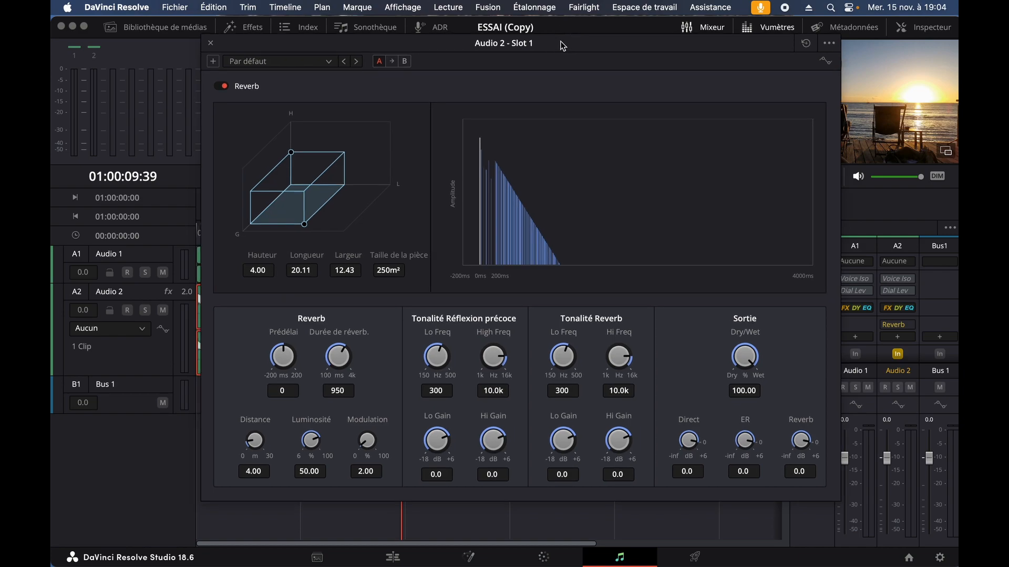
Apply the Cathedral preset to Audio 2's Reverb and close its settings
left_click(330, 62)
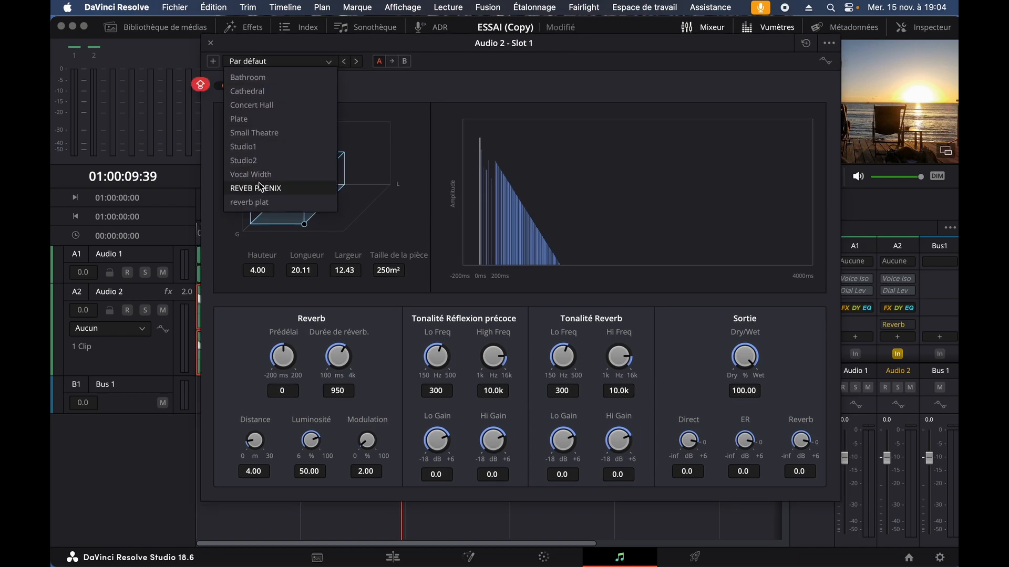
left_click(257, 93)
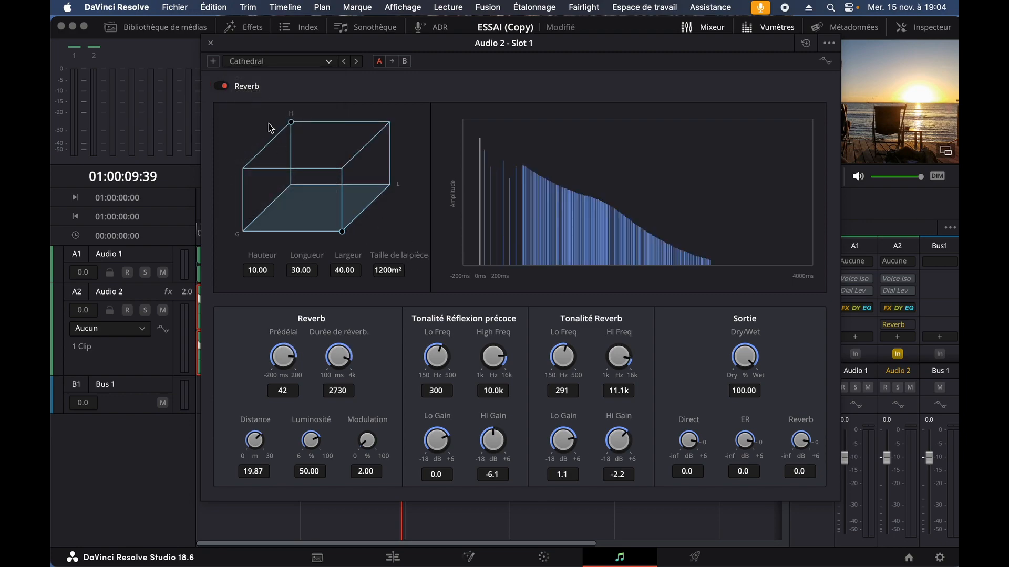
left_click(211, 44)
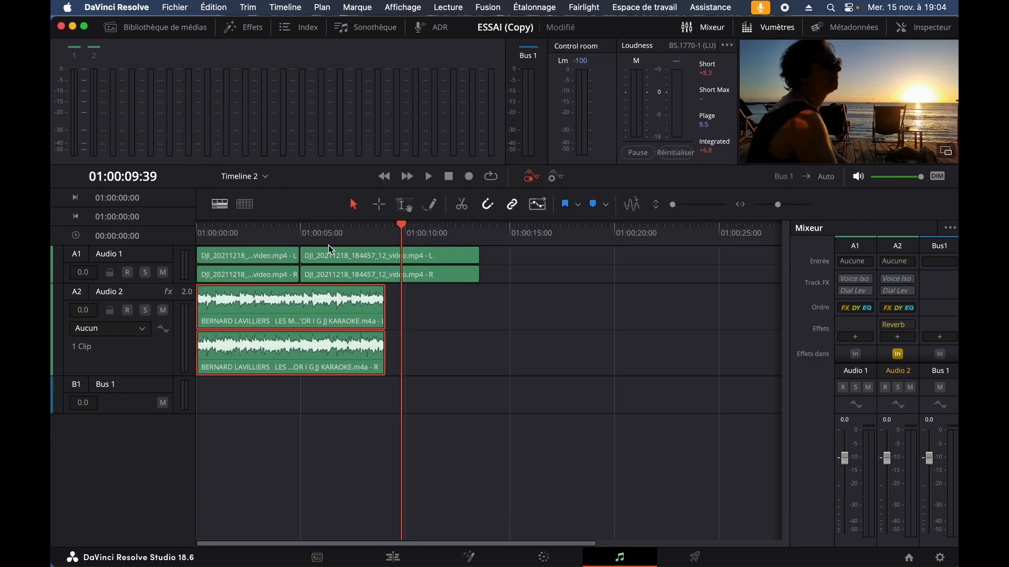
Play the timeline from about 01:00:04 past the end of the music, soloing Audio 2 during playback
left_click(279, 234)
key("space")
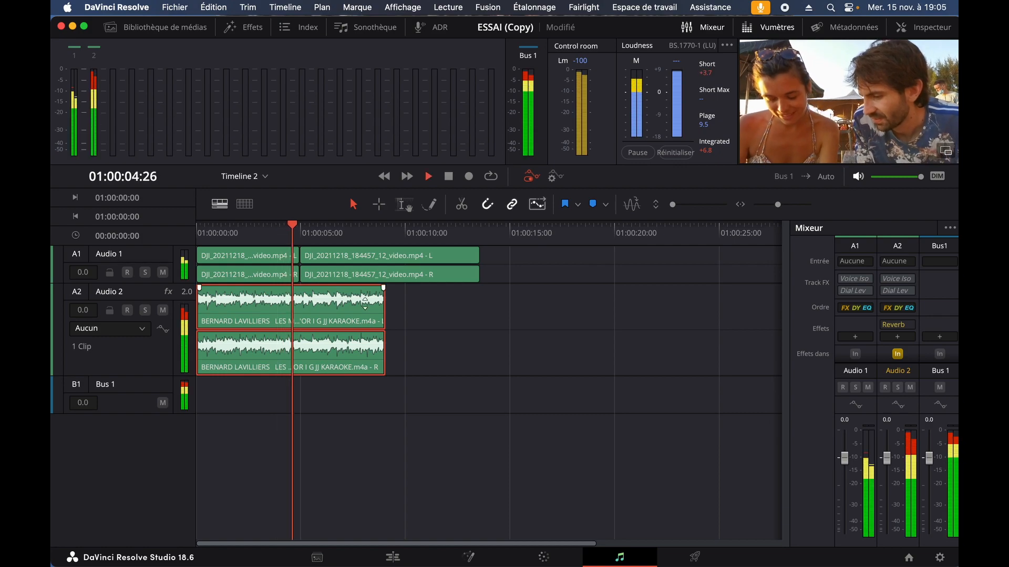
left_click(145, 310)
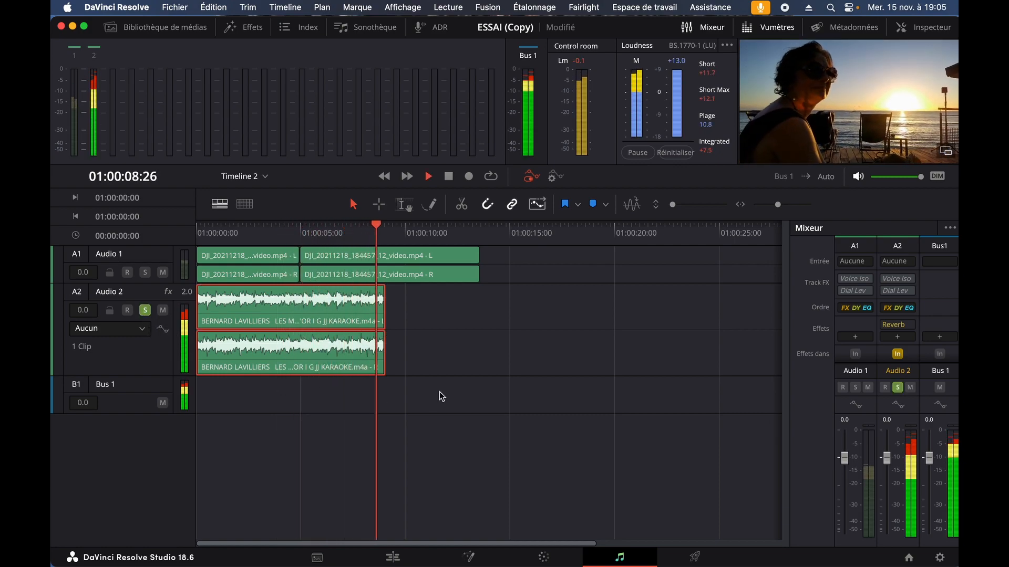
key("space")
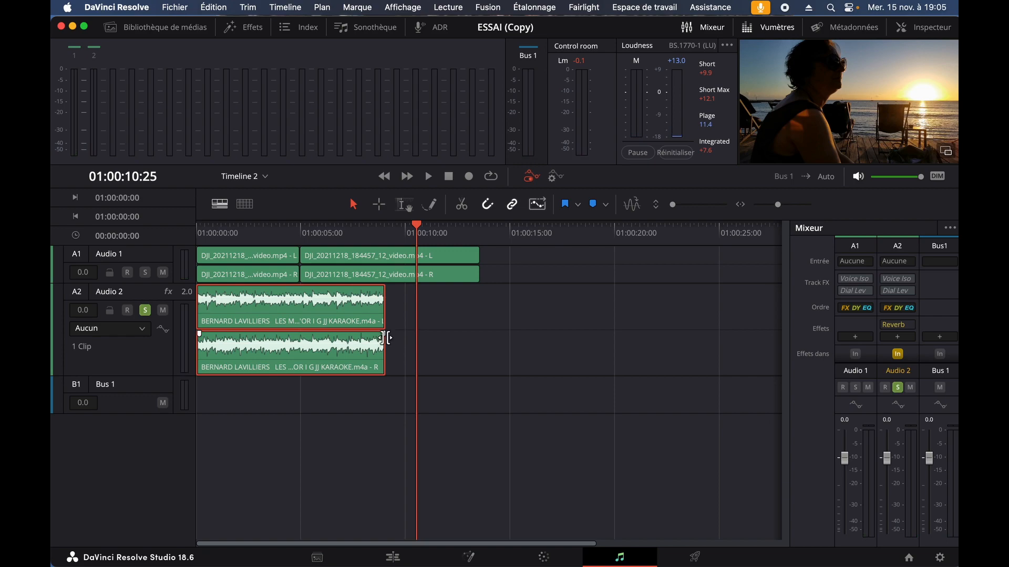
Play the last part of the soloed music with the timeline zoomed in, stopping at 01:00:08:15
left_click(357, 245)
key("super+equal")
key("super+equal")
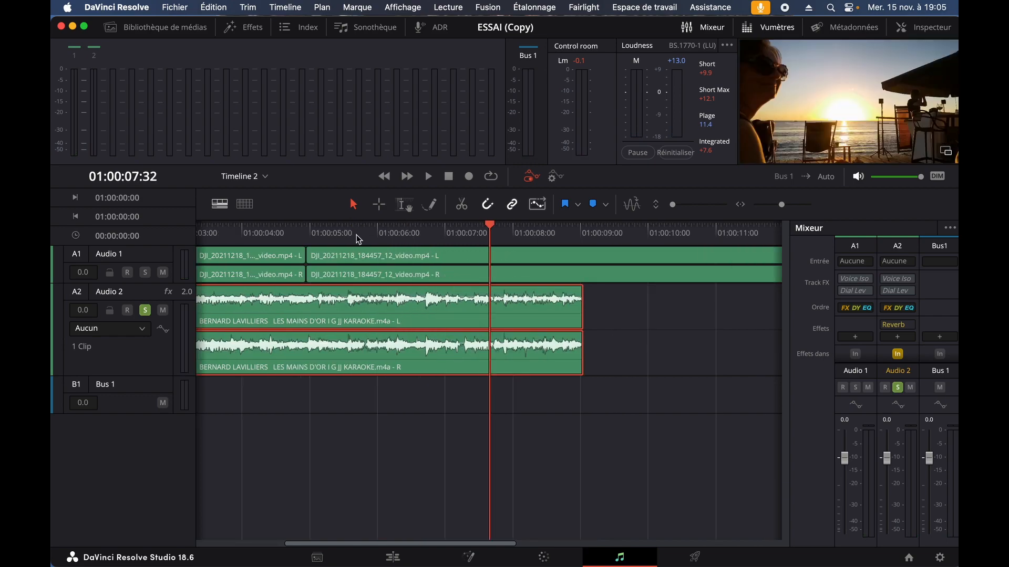
key("space")
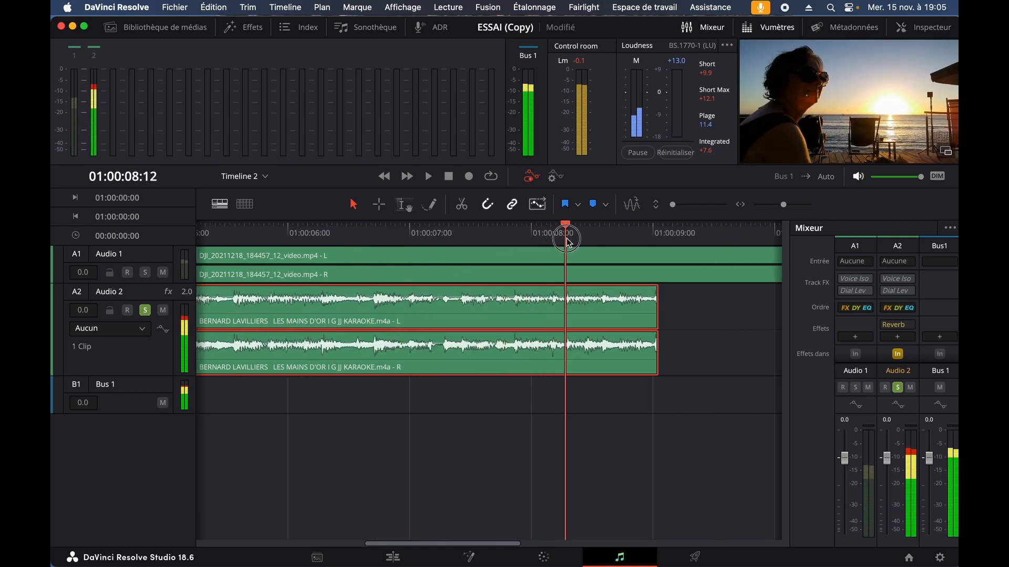
key("space")
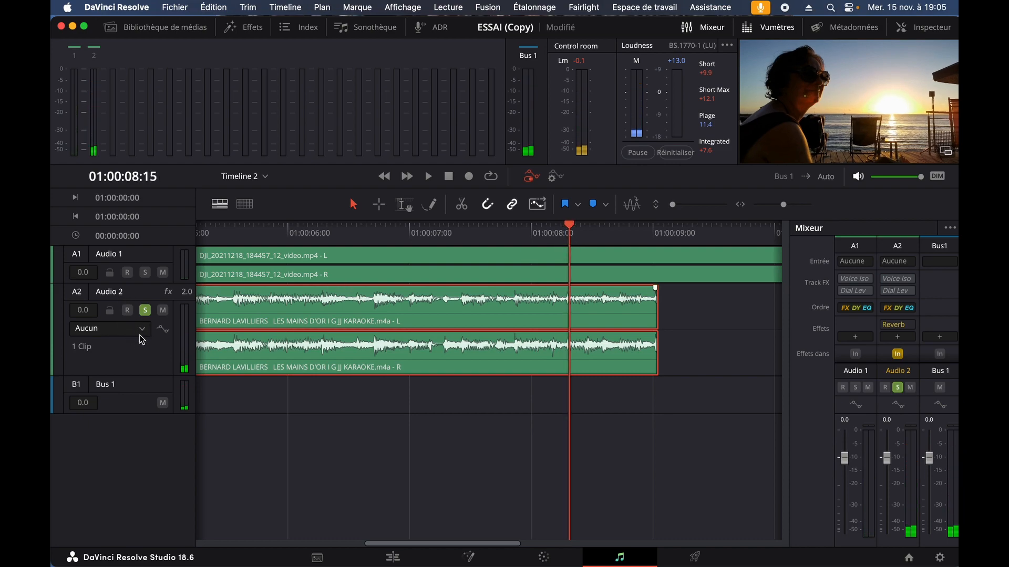
Show the Reverb plug-in's Dry/Wet automation curve on the Audio 2 track
left_click(142, 333)
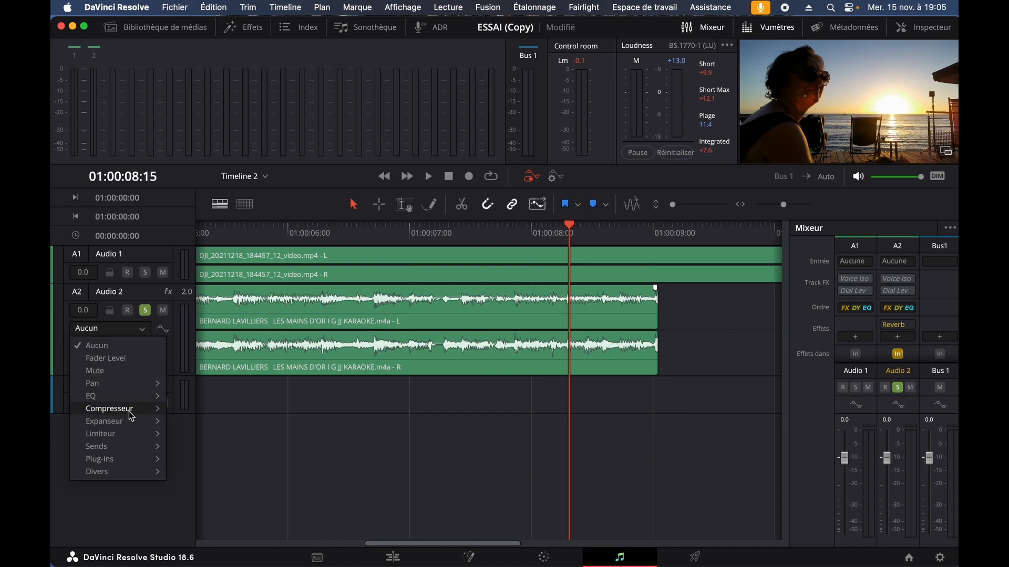
mouse_move(126, 464)
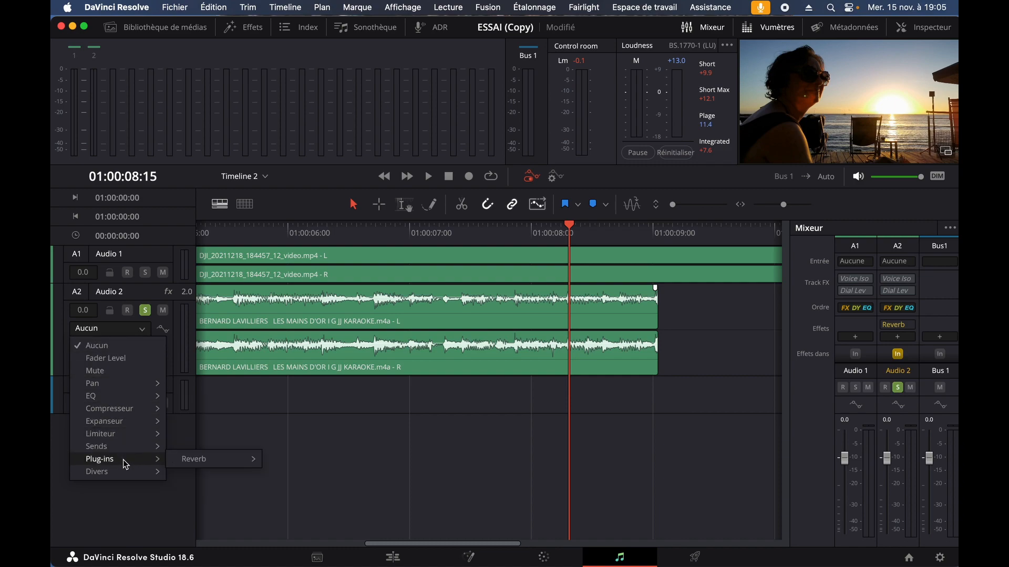
mouse_move(188, 460)
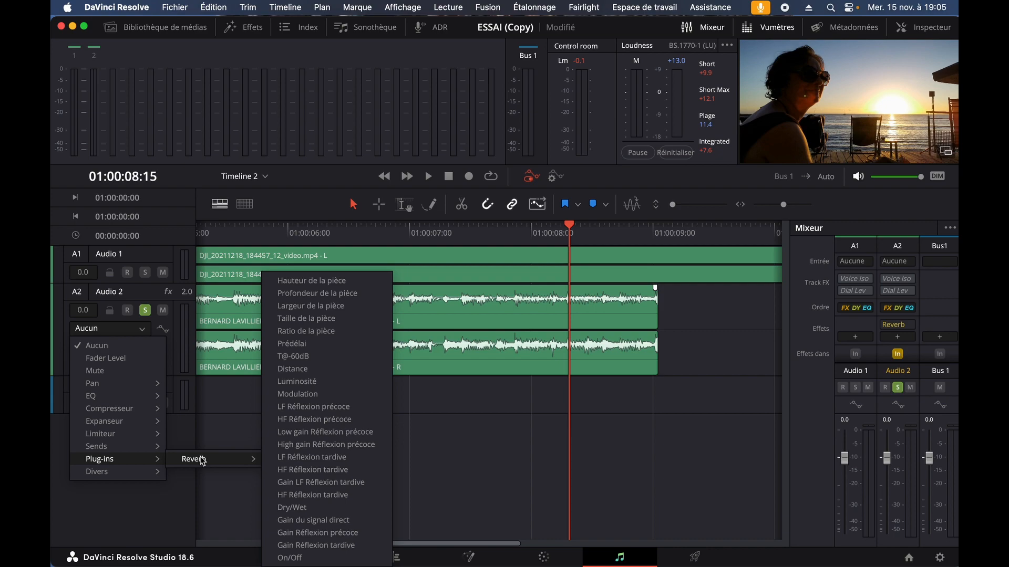
left_click(292, 508)
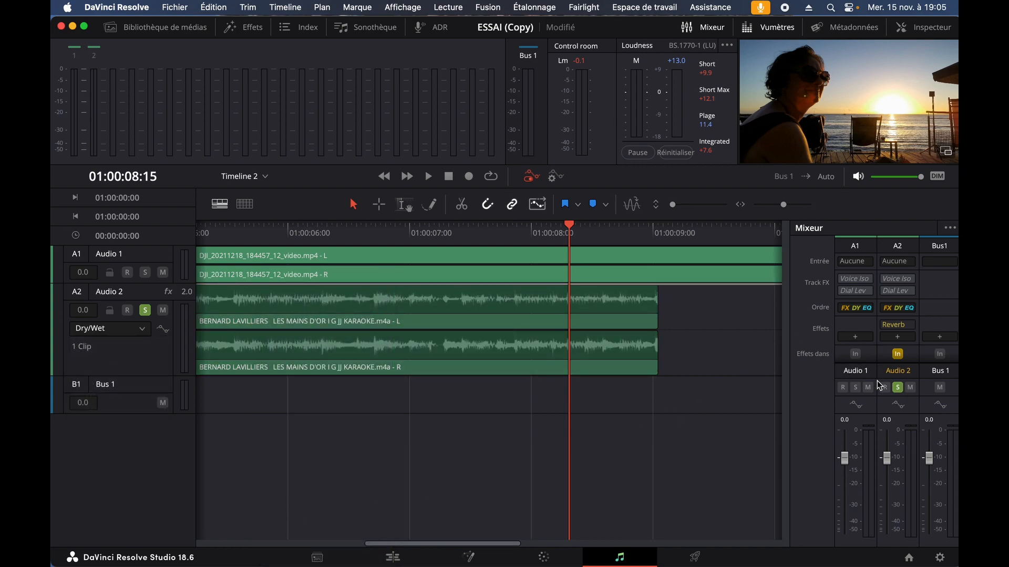
Examine the Dry/Wet control in Audio 2's Reverb settings and close them
left_click(897, 327)
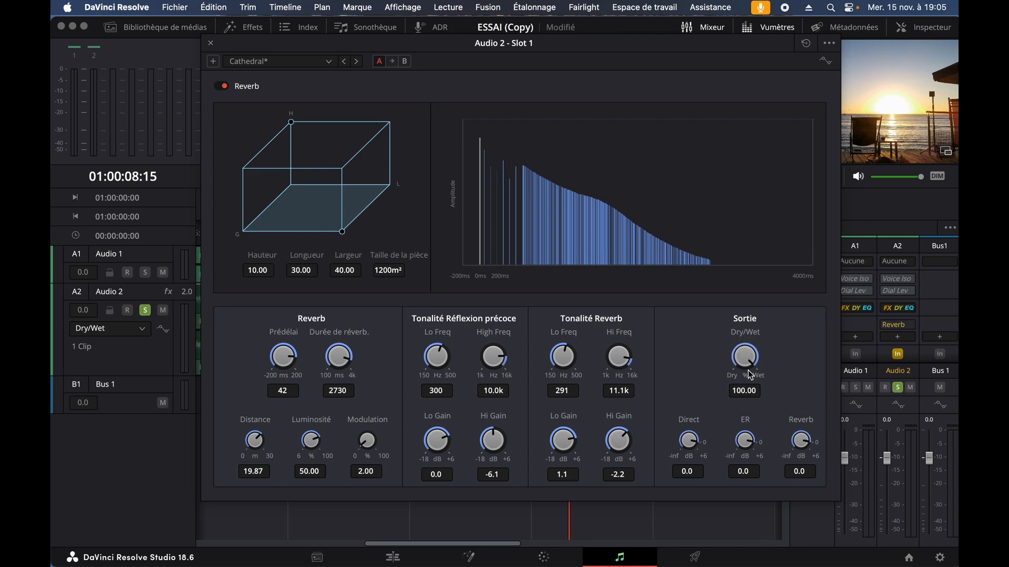
left_click_drag(751, 375, 836, 347)
left_click(211, 43)
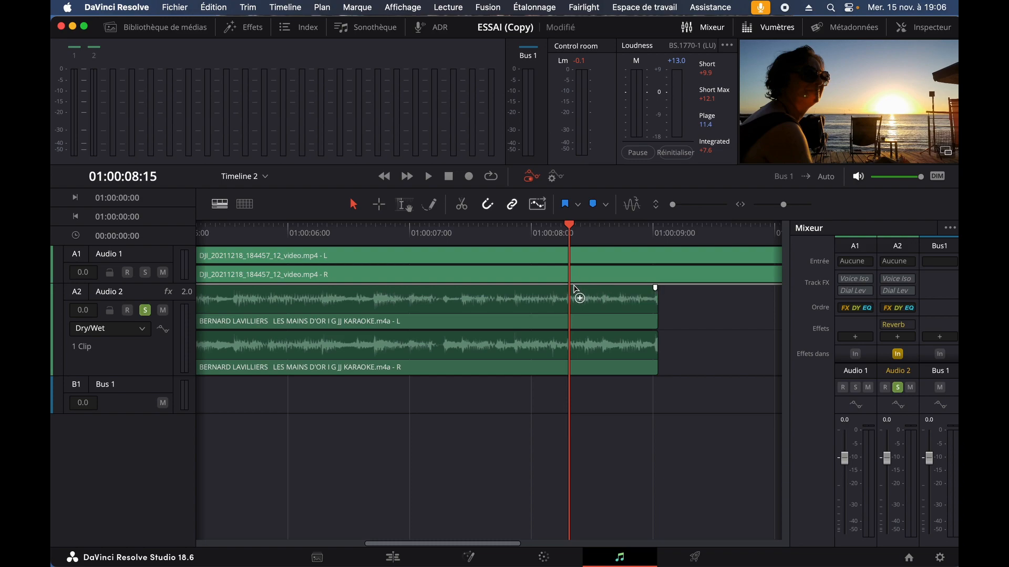
Keyframe Audio 2's Dry/Wet curve to rise from its low point to full wet just before the music ends, and play it from 01:00:07:03
left_click(574, 285, "alt")
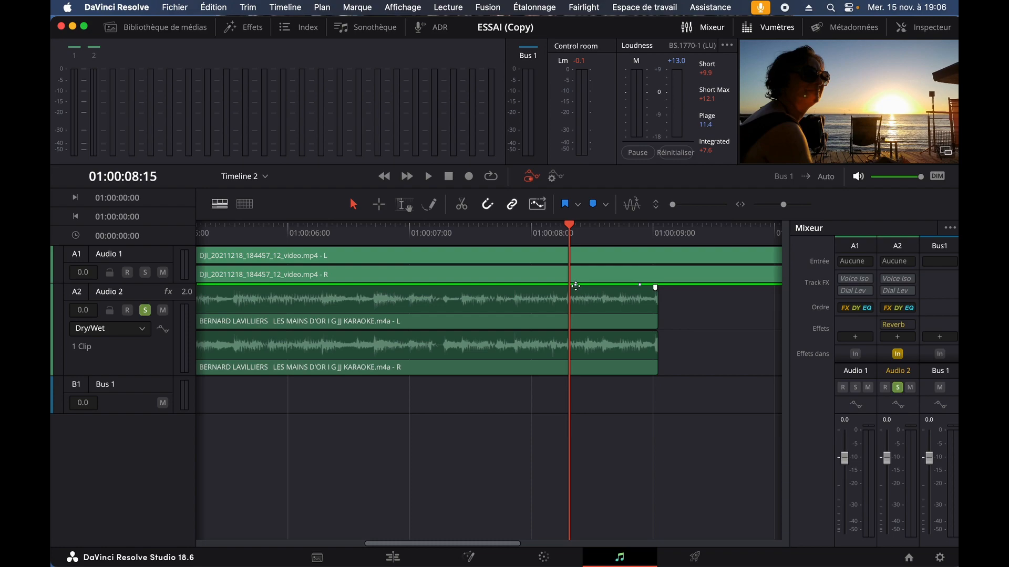
left_click_drag(575, 285, 619, 383)
left_click(419, 237)
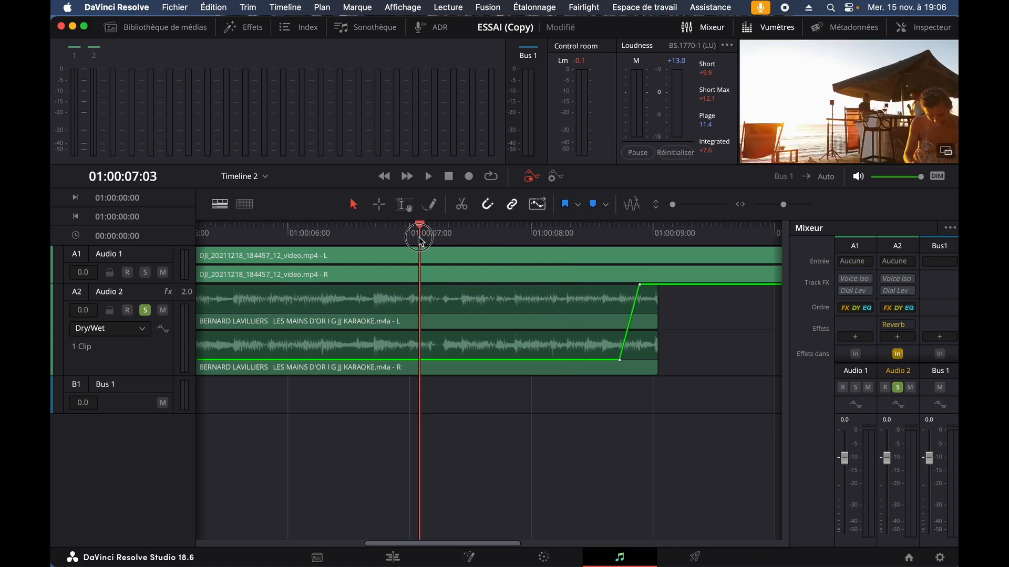
key("space")
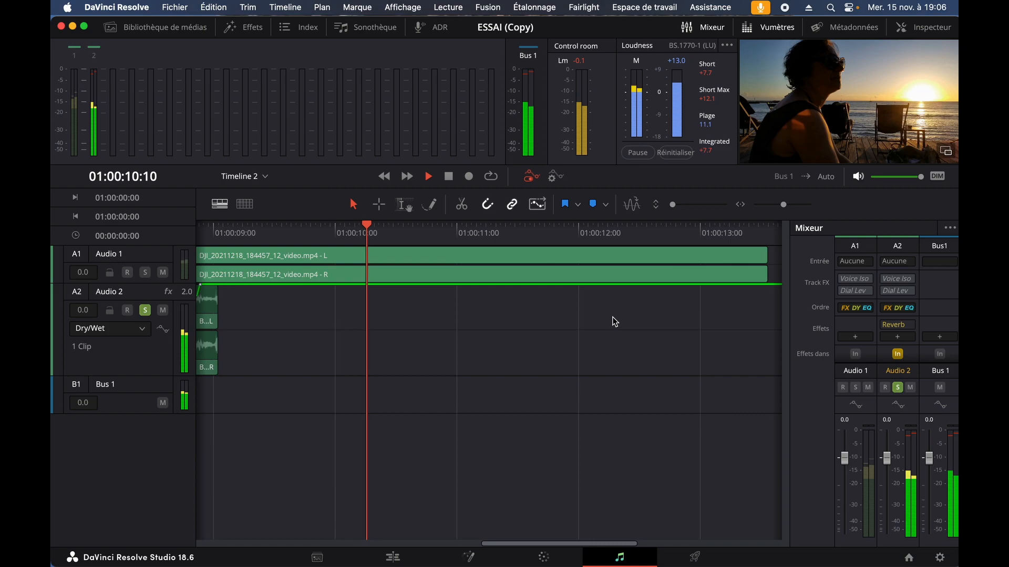
key("space")
Move the low Dry/Wet keyframe earlier, about midway between 01:00:08:00 and 01:00:09:00, and play the smoother transition
scroll(505, 345, "left", 5)
scroll(506, 345, "left", 3)
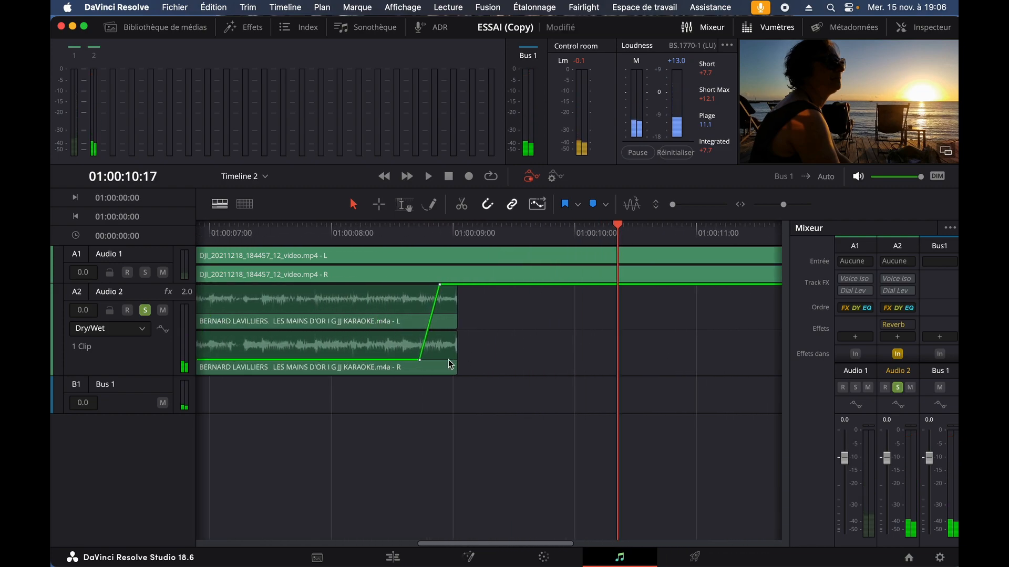
left_click_drag(419, 361, 388, 360)
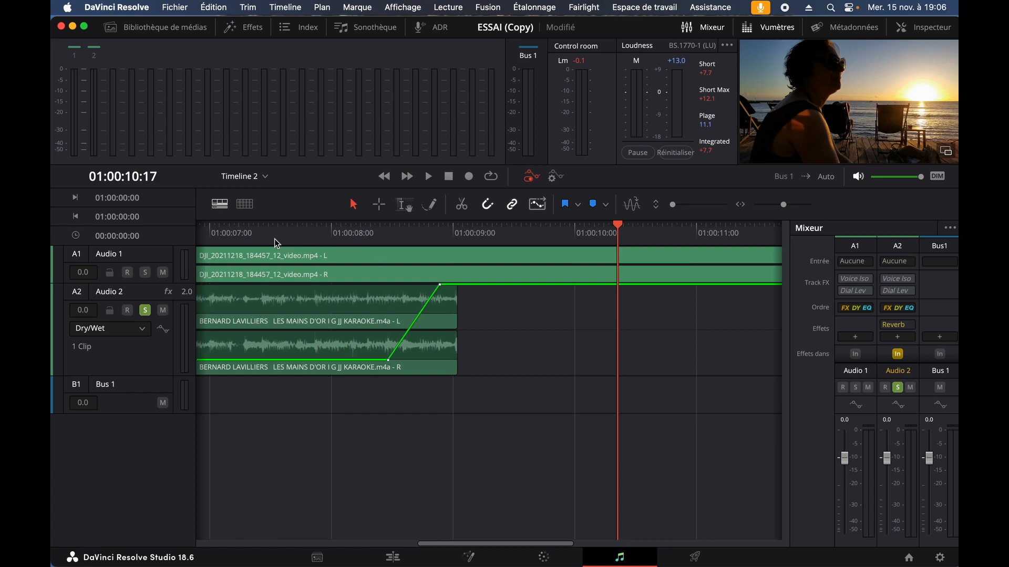
left_click(258, 239)
key("space")
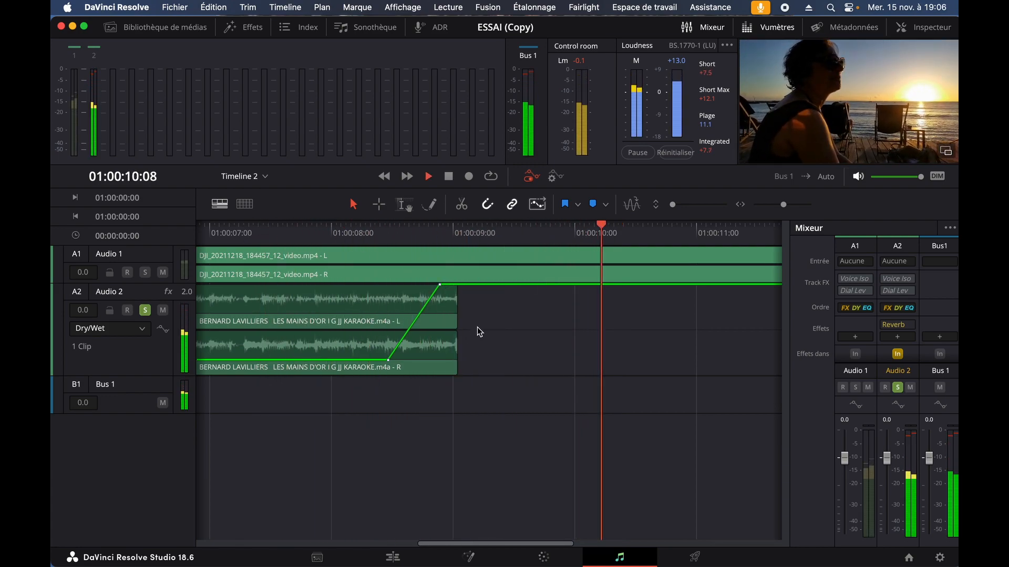
key("space")
Lower the upper Dry/Wet keyframe by about a third of the curve's range and play from 01:00:07:24
left_click_drag(439, 284, 439, 312)
left_click(270, 242)
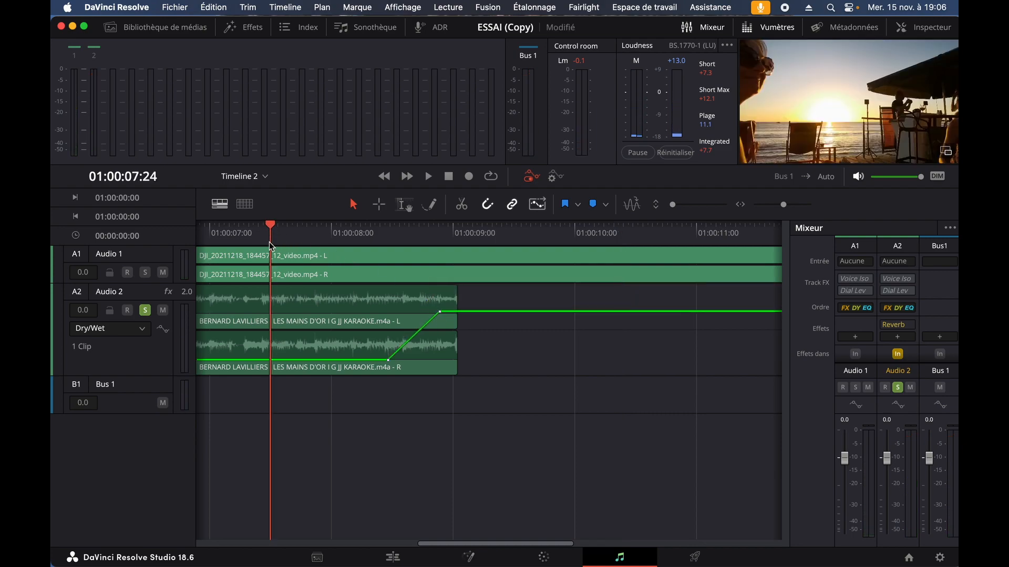
key("space")
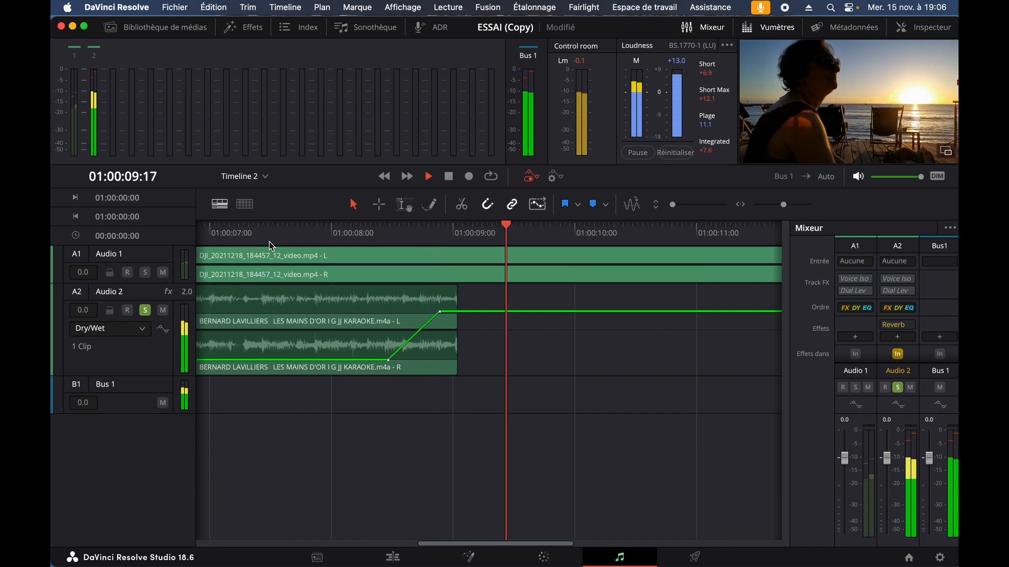
key("space")
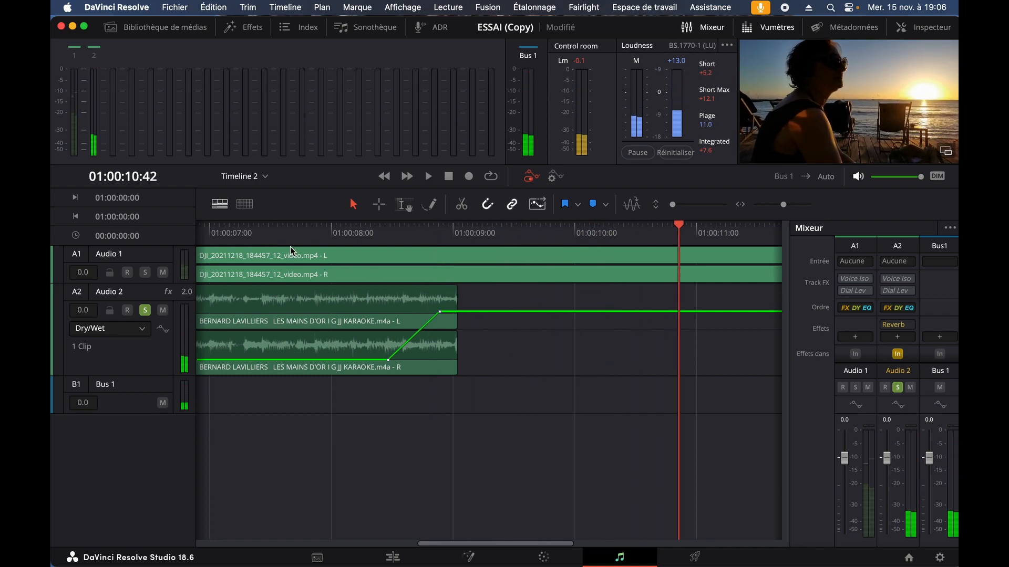
Replay the soloed music from an earlier point through its reverb tail
left_click_drag(289, 239, 191, 246)
key("space")
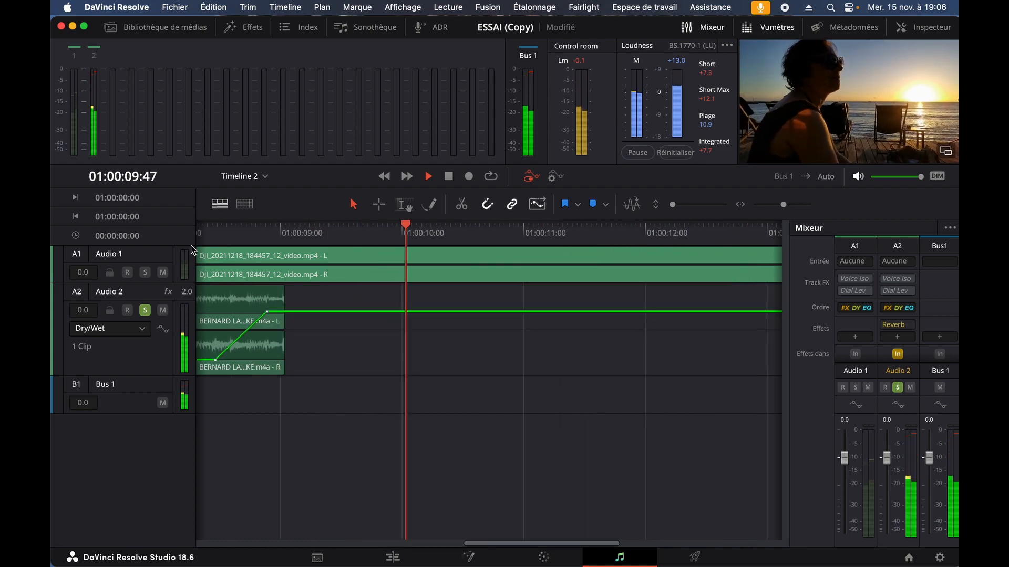
key("space")
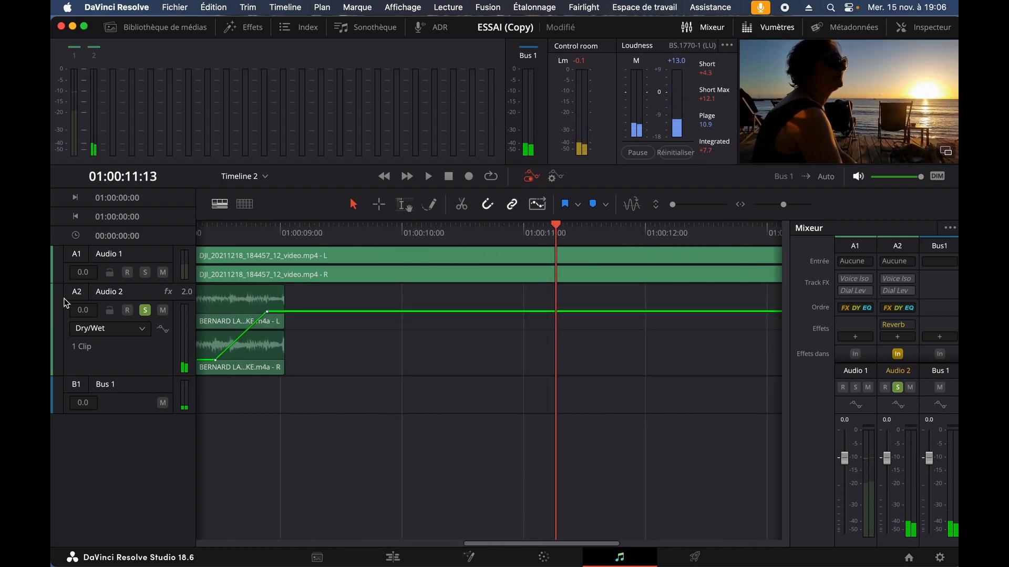
Turn off the solo on Audio 2 and play the full mix from the timeline's start past the reverb tail, with the timeline zoomed out
left_click(145, 310)
left_click(254, 238)
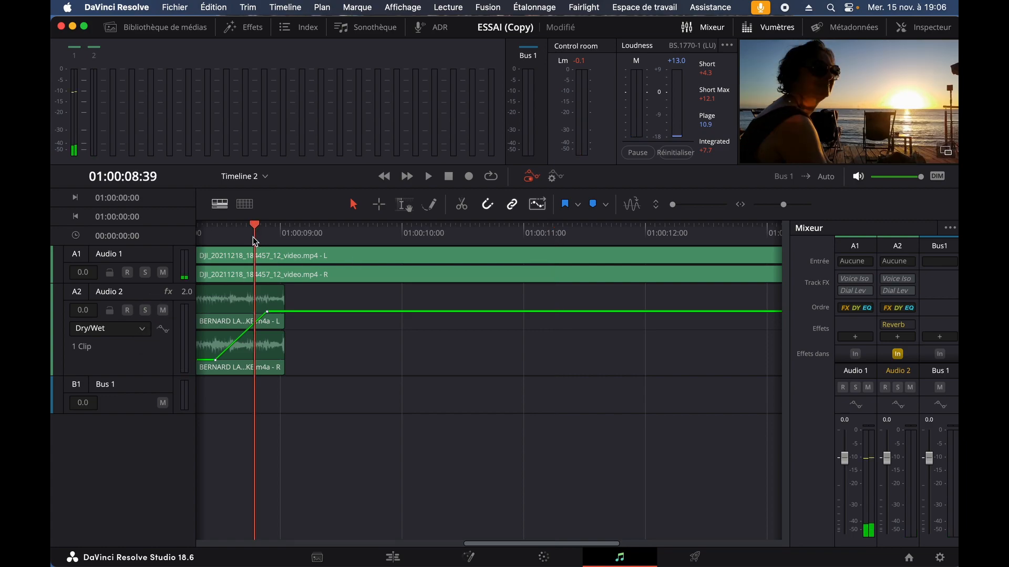
key("space")
key("super+minus")
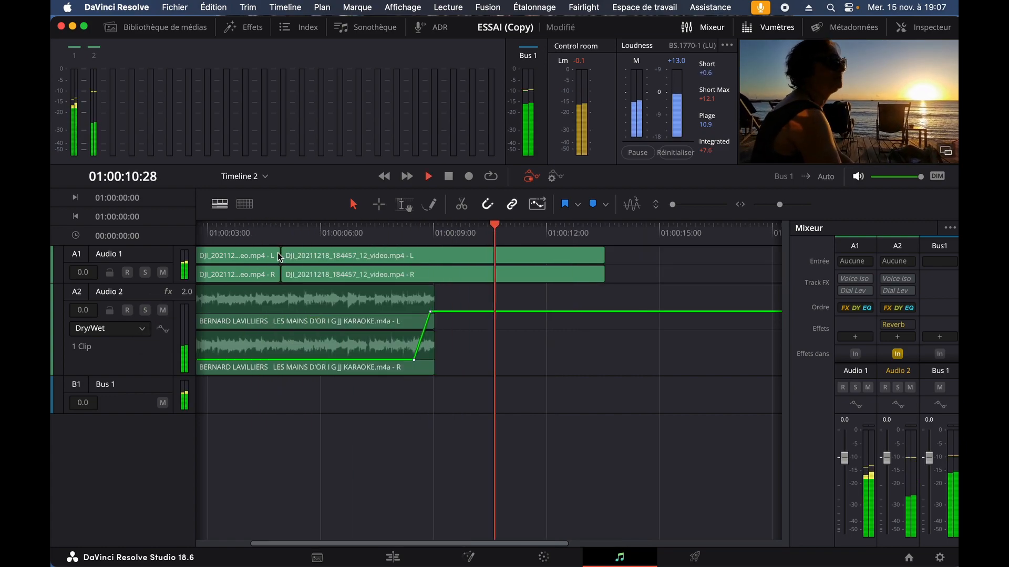
key("super+minus")
key("Home")
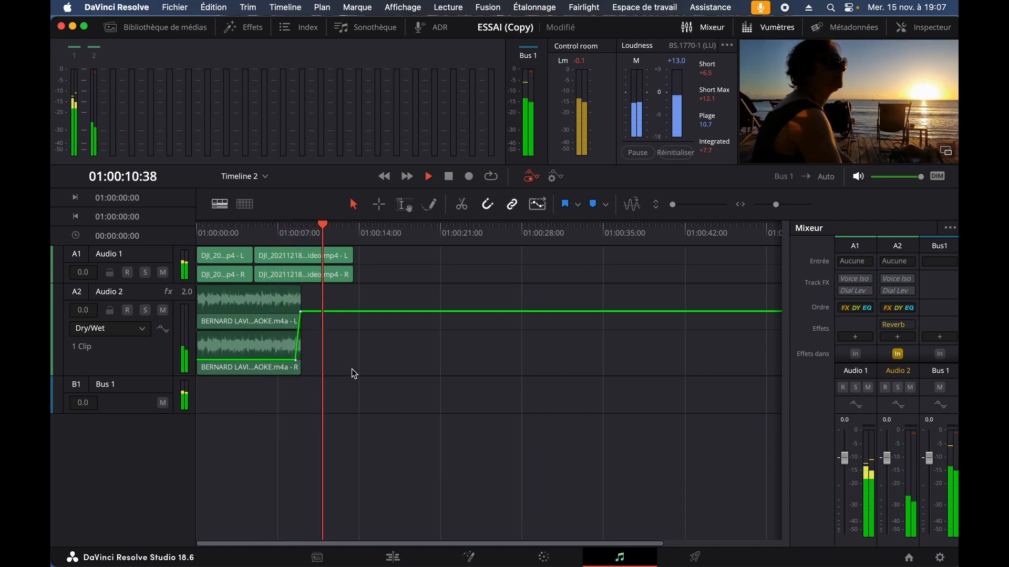
key("space")
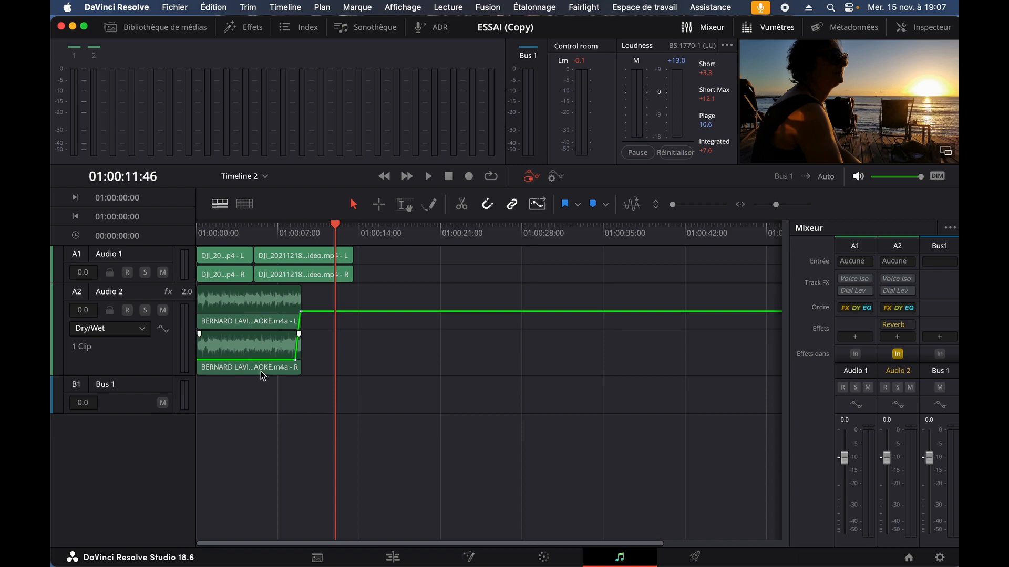
Automate the Reverb's Hauteur de la pièce on Audio 2, rising from a low keyframe near 01:00:05:00 to a high one near 01:00:08:00
left_click(142, 332)
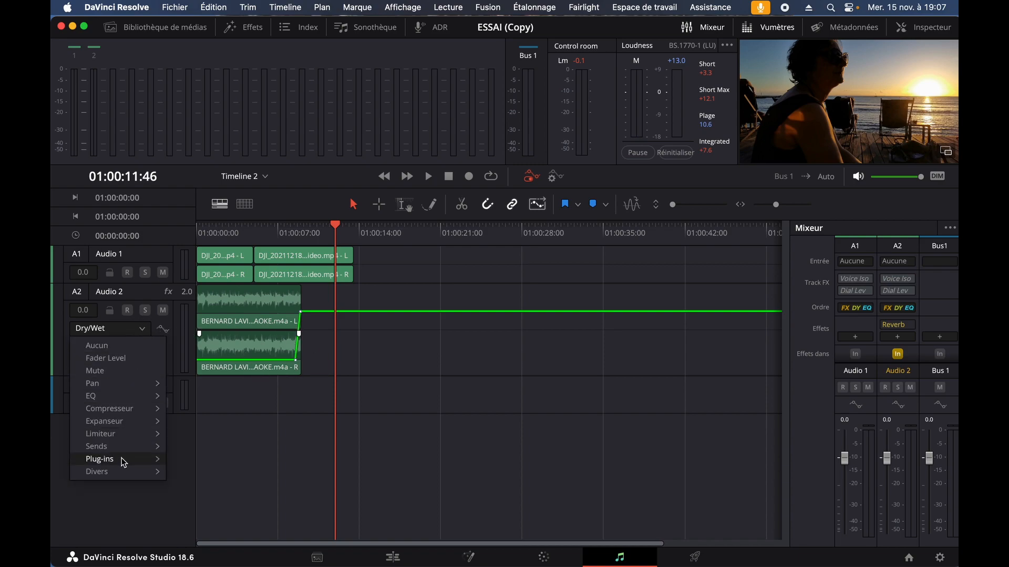
mouse_move(124, 462)
mouse_move(193, 462)
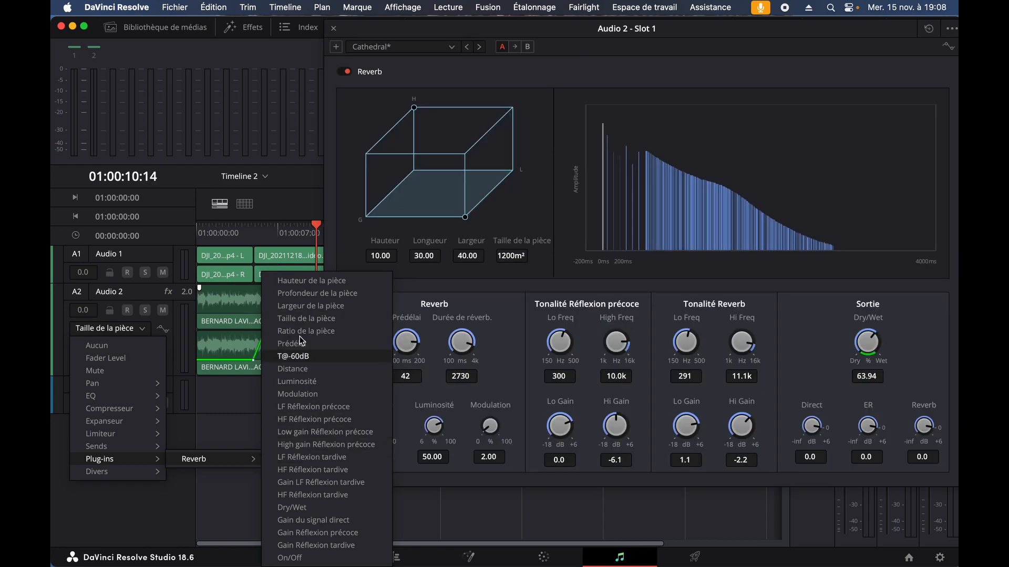
left_click(313, 281)
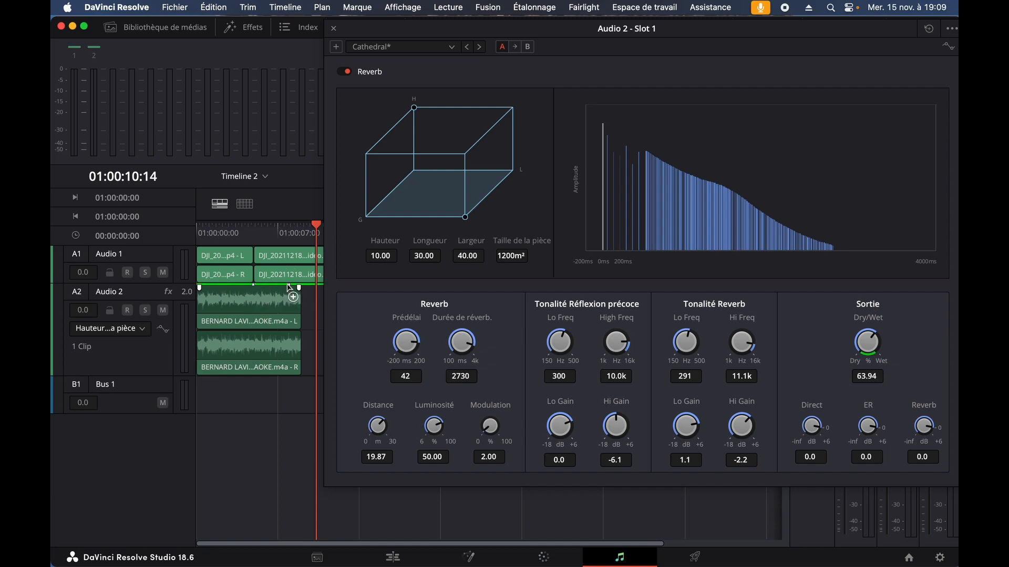
left_click_drag(254, 286, 255, 360)
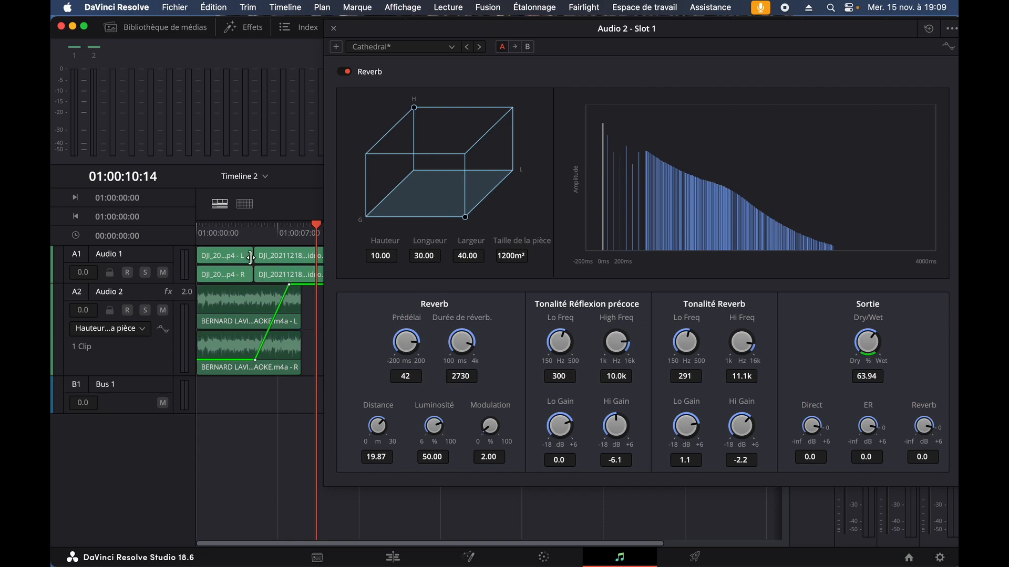
Play the mix from about 01:00:05:00 past the music's end to check the room-height automation, and close the Reverb window
left_click(256, 242)
key("space")
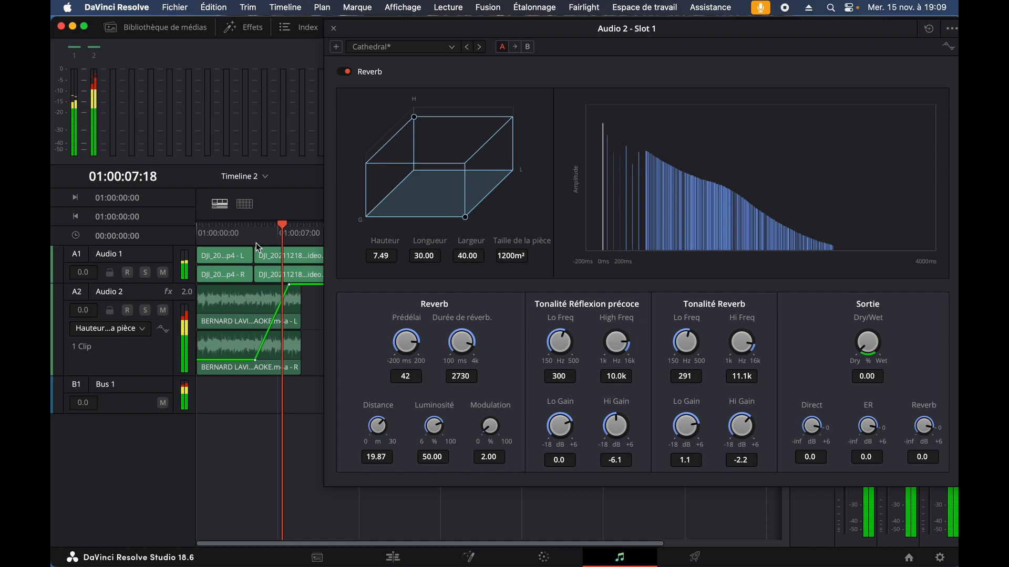
left_click(224, 242)
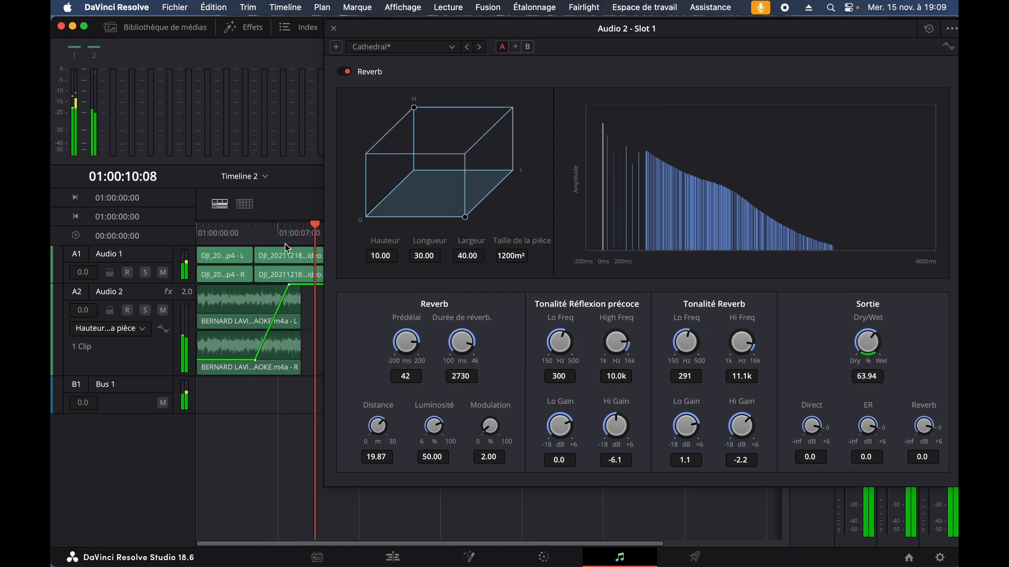
key("space")
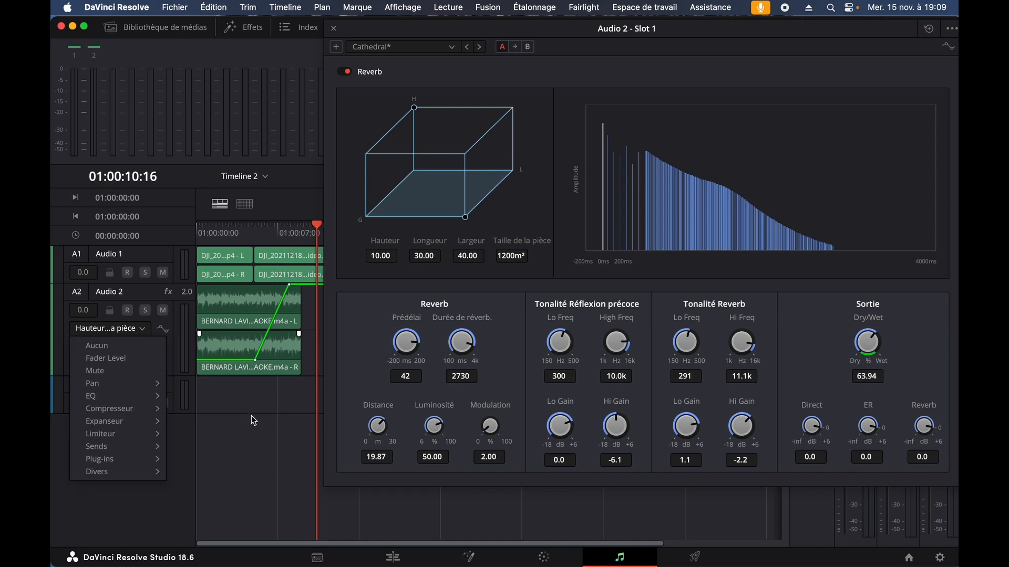
left_click(251, 416)
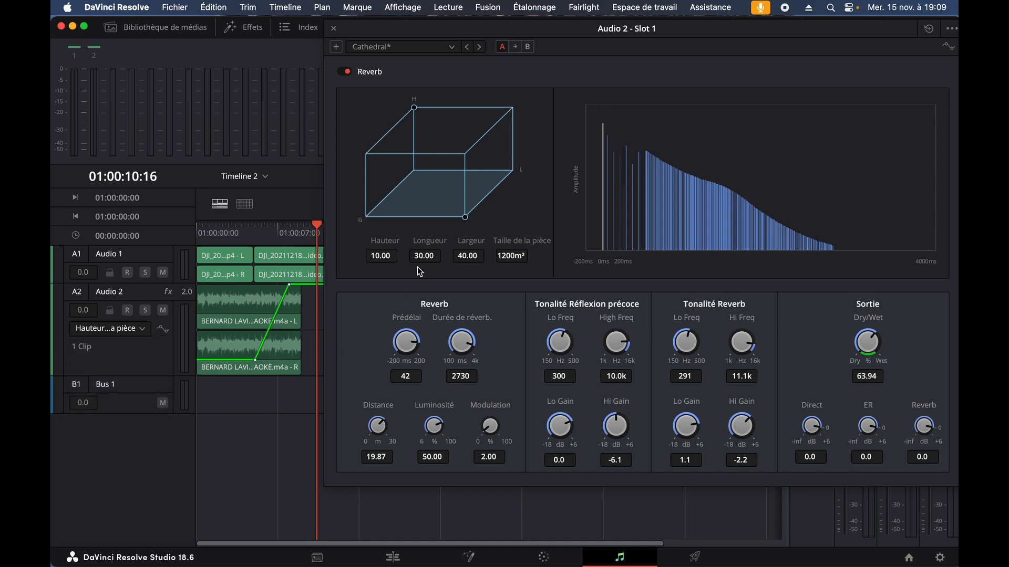
left_click(334, 31)
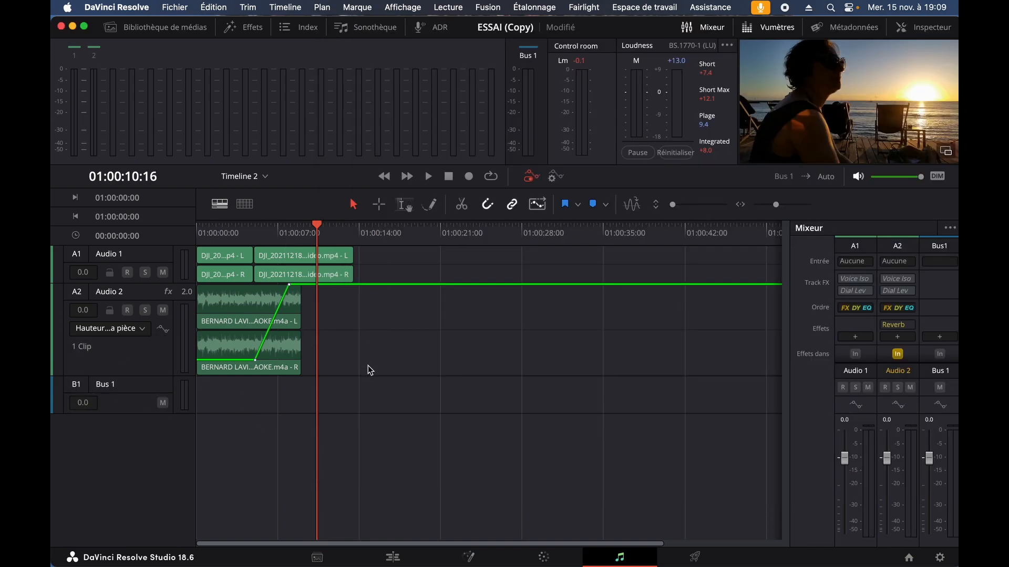
On the Edit page, view the presets in the shared Master bin, hide the shared bins and display them again
left_click(392, 557)
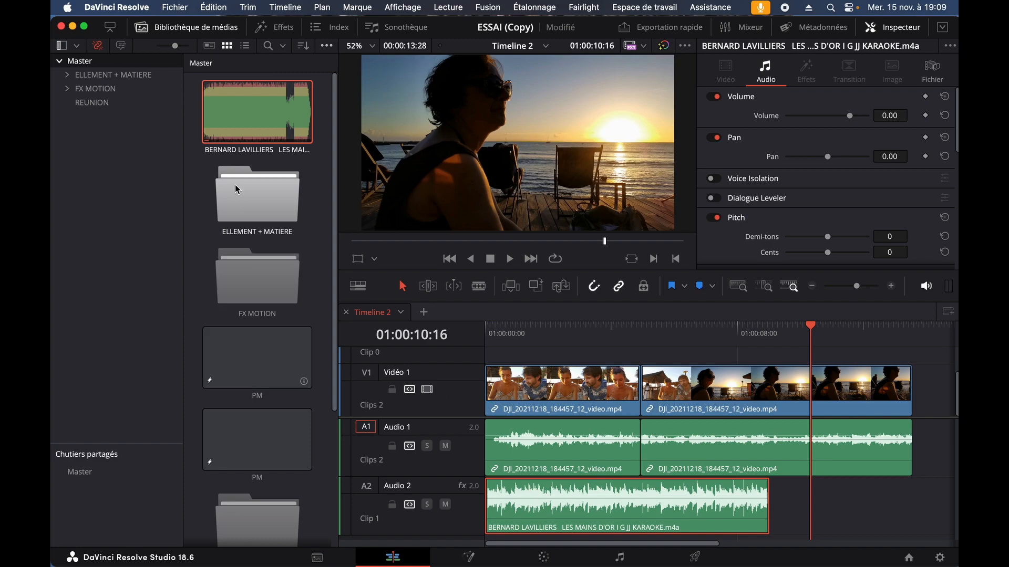
left_click(93, 477)
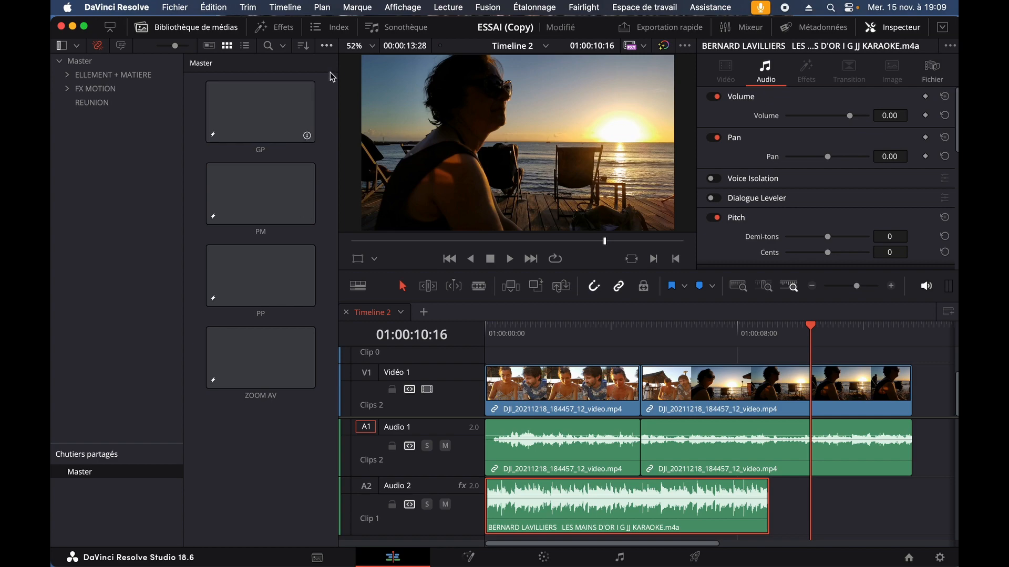
left_click(326, 46)
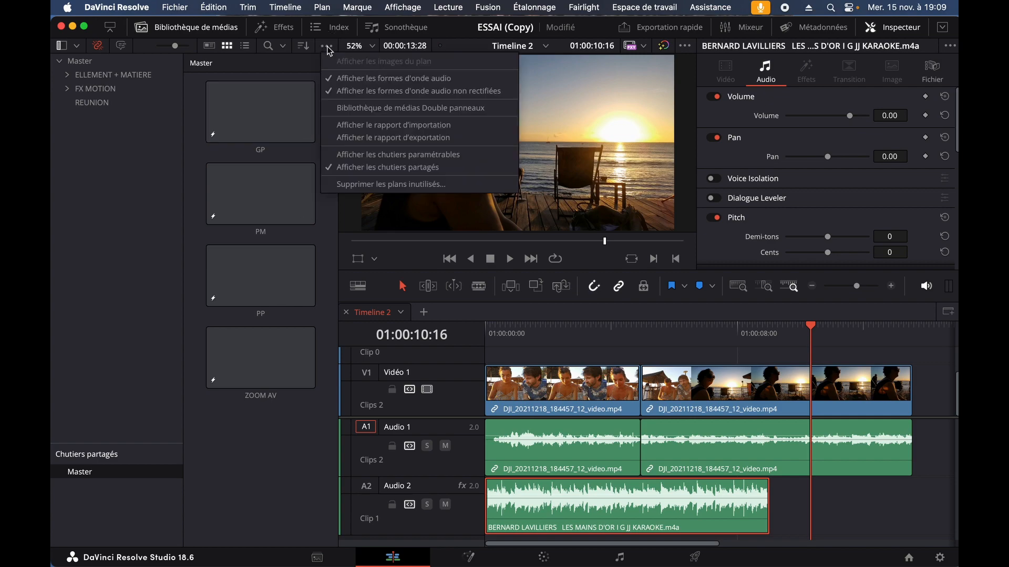
left_click(369, 169)
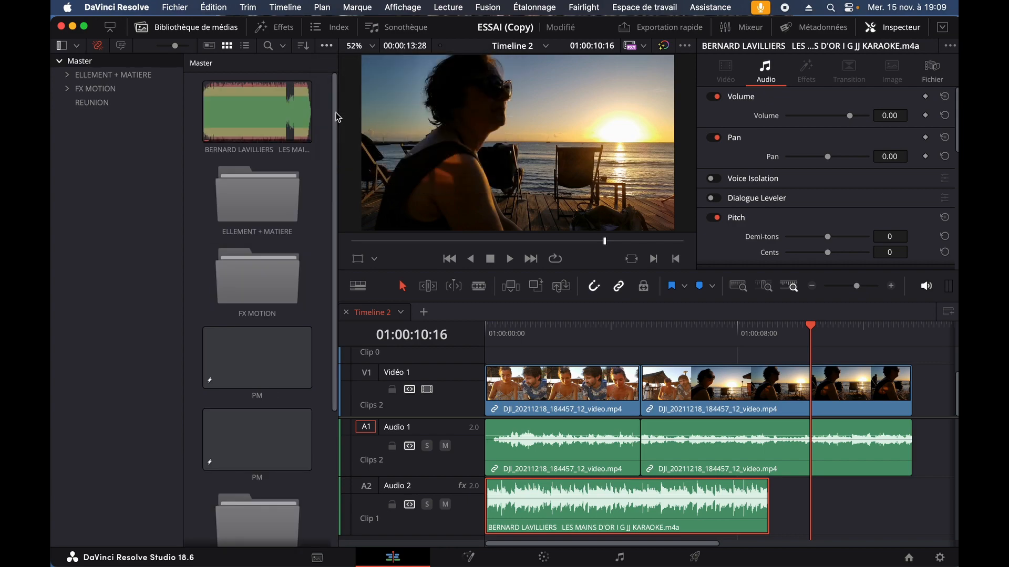
left_click(326, 46)
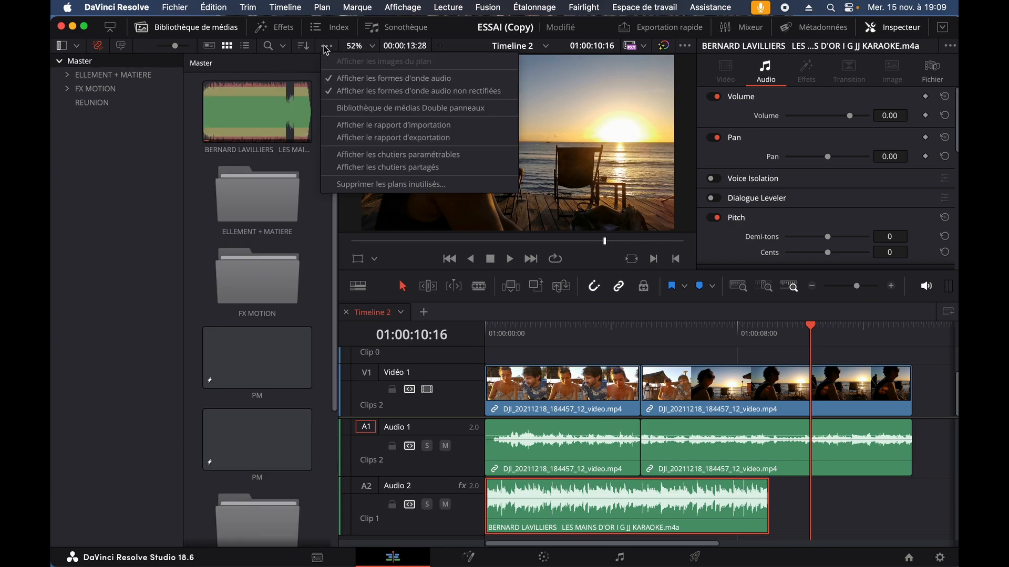
left_click(340, 170)
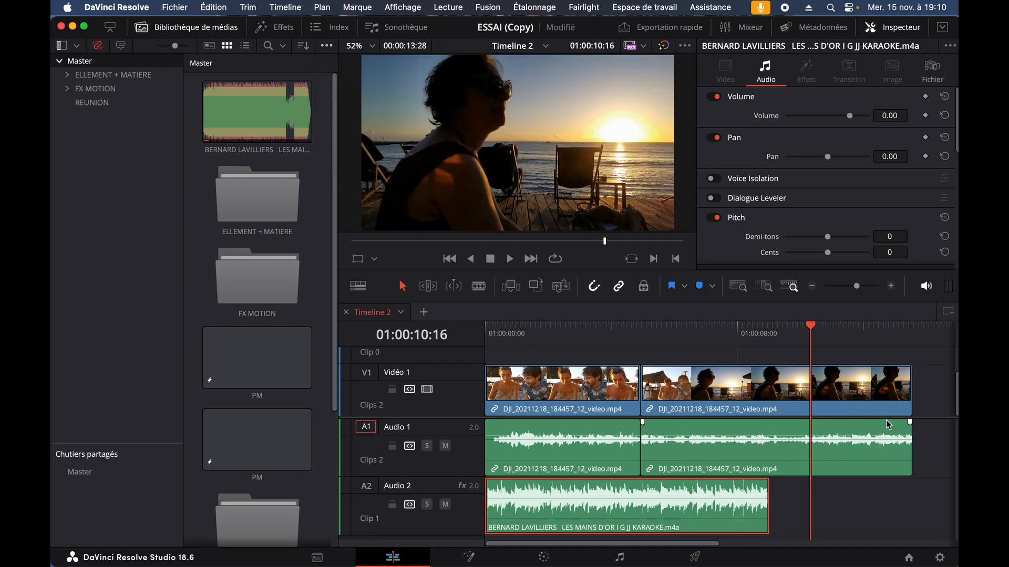
Open the ARCHIVE US project and view the presets in its shared Master bin
left_click(910, 558)
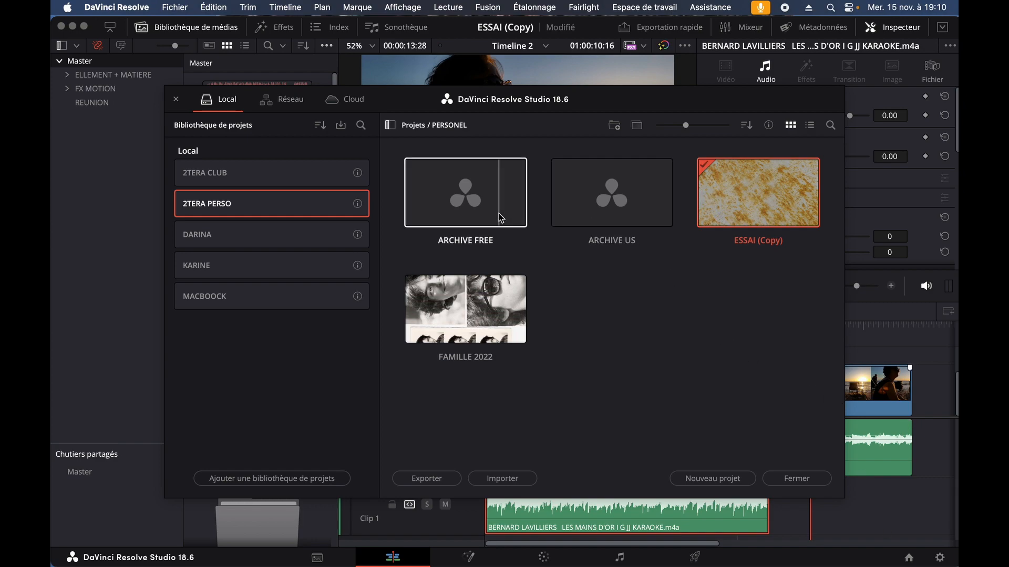
left_click(584, 201)
double_click(585, 201)
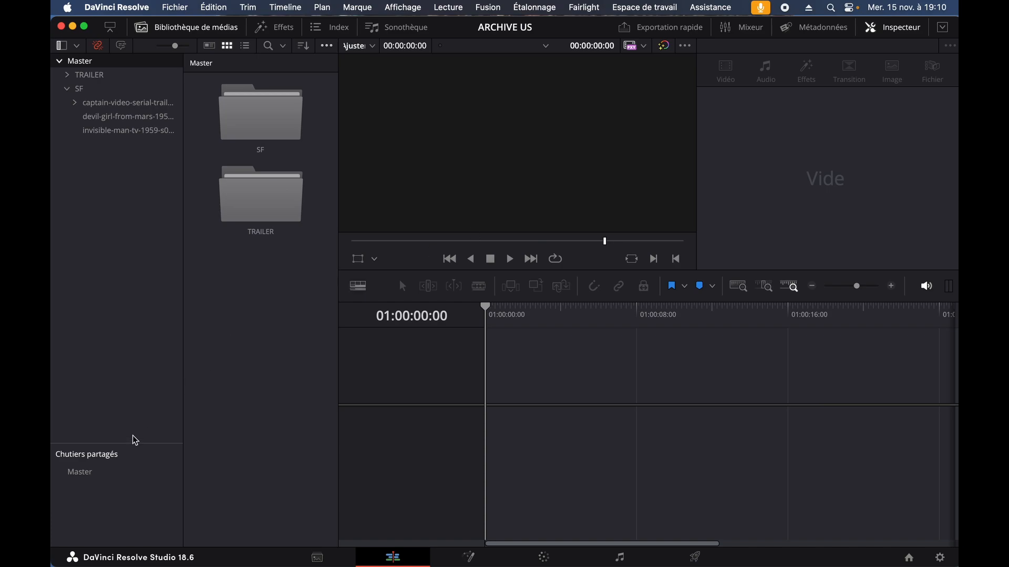
left_click(90, 477)
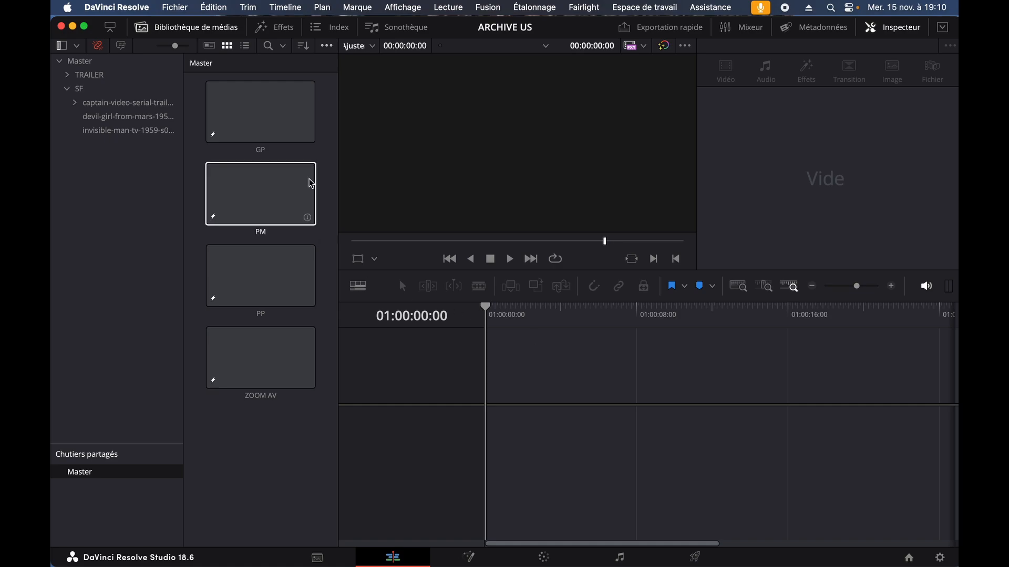
Reopen the ESSAI (Copy) project and move the playhead to 01:00:01:11 on Timeline 2
left_click(908, 557)
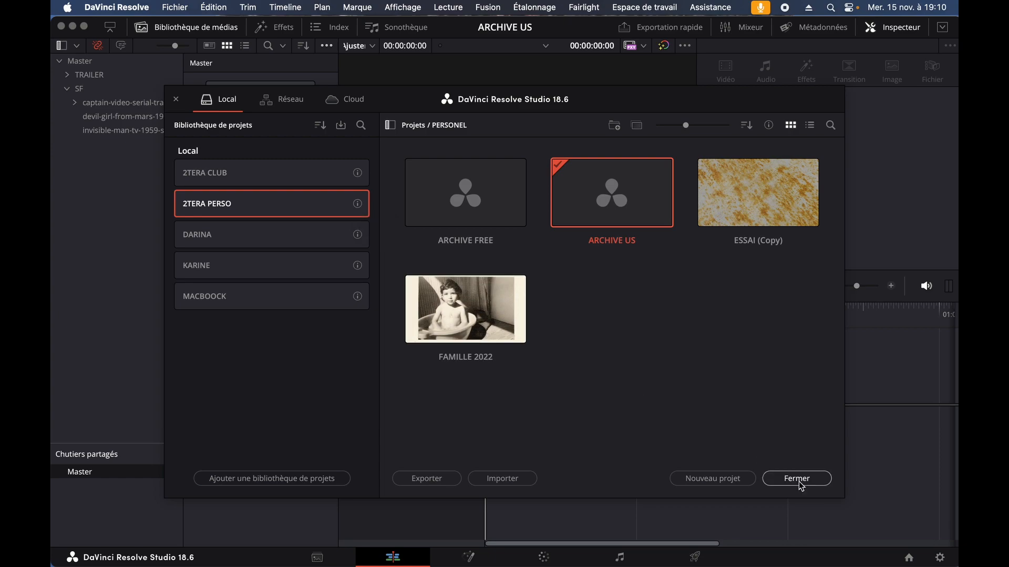
double_click(738, 199)
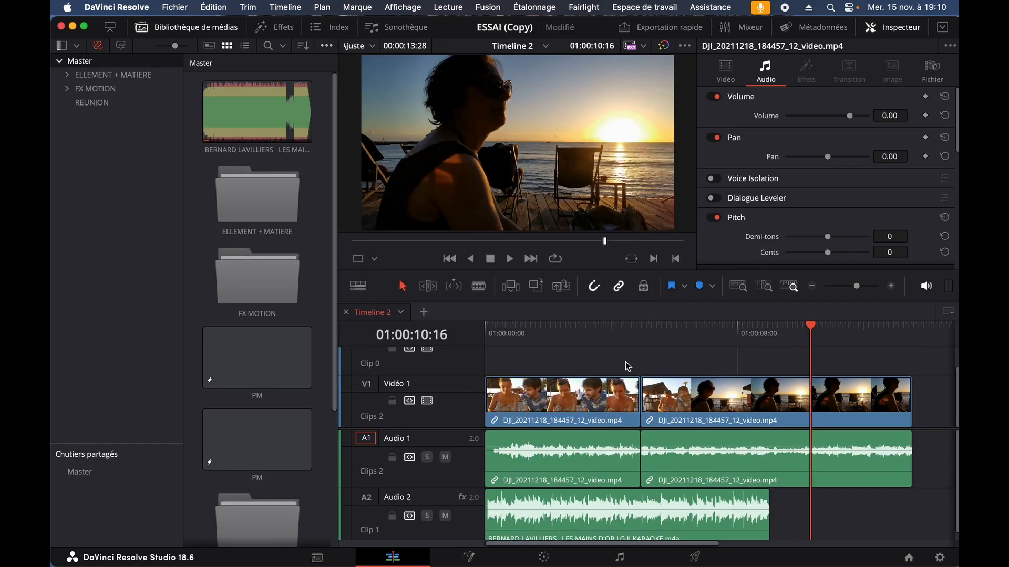
left_click_drag(567, 340, 526, 341)
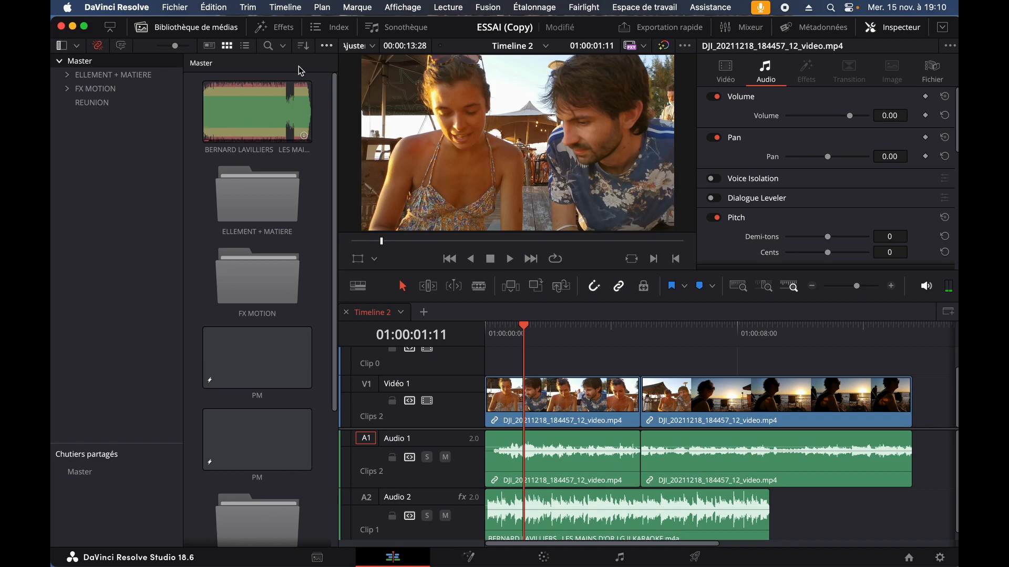
Place a Composition Fusion effect on Vidéo 2 above the first video clip, matching that clip's length
left_click(262, 28)
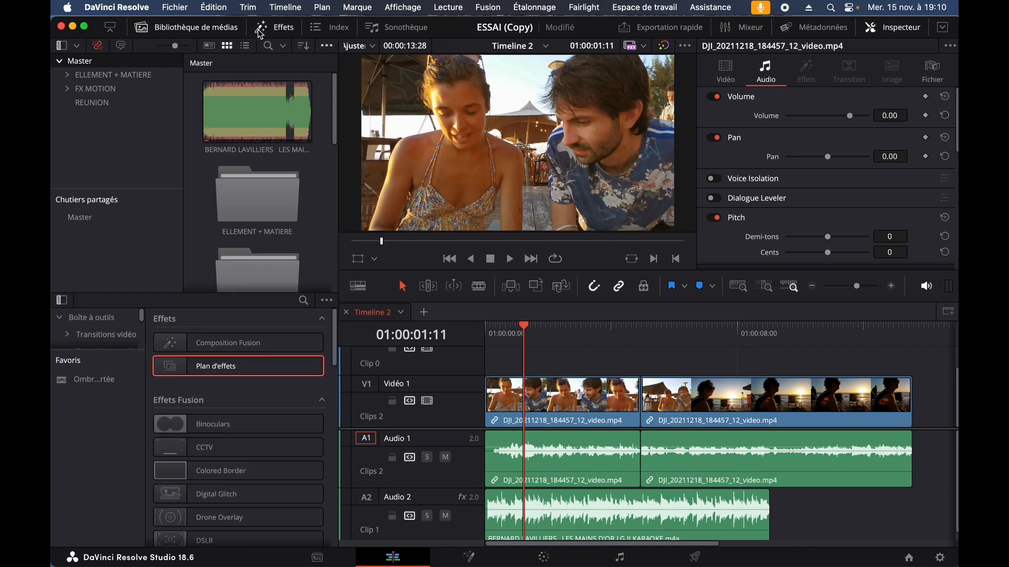
left_click(142, 27)
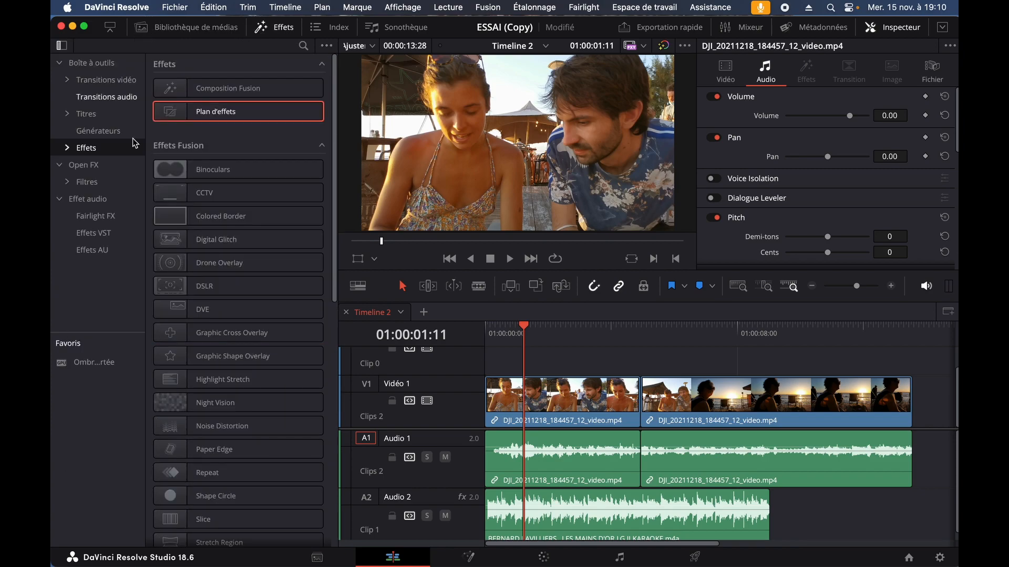
left_click(174, 93)
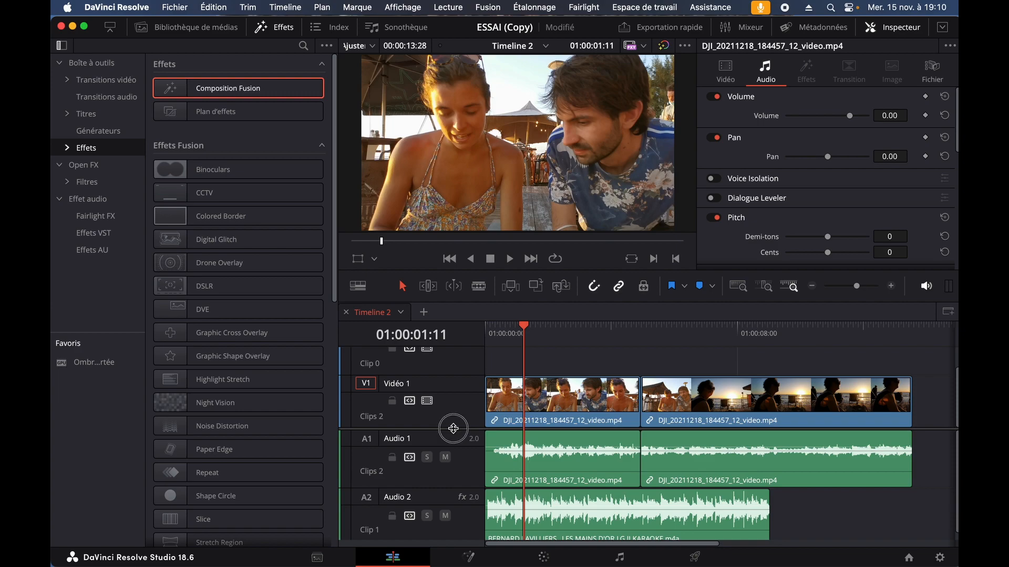
scroll(453, 428, "up", 3)
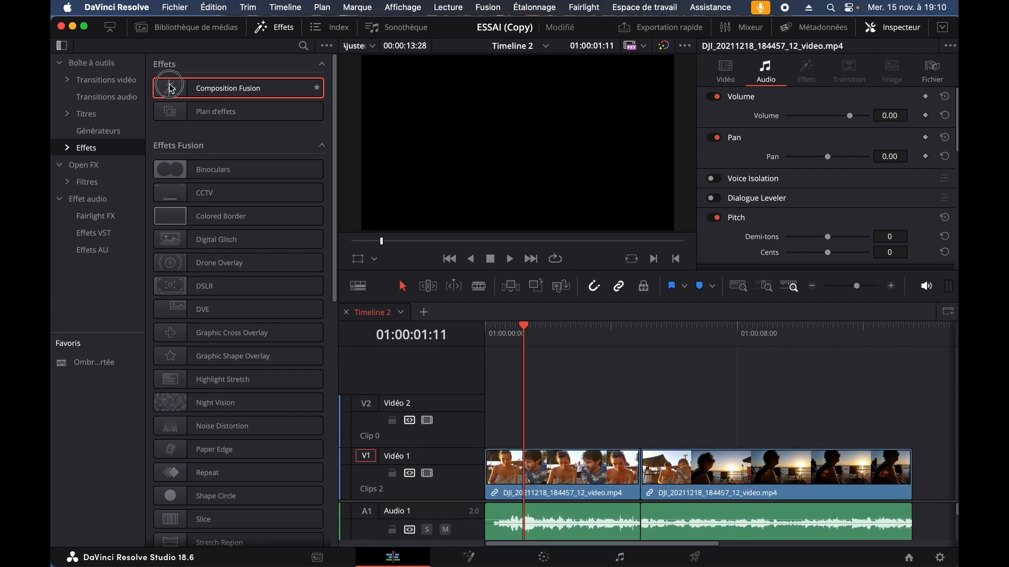
left_click_drag(171, 89, 640, 429)
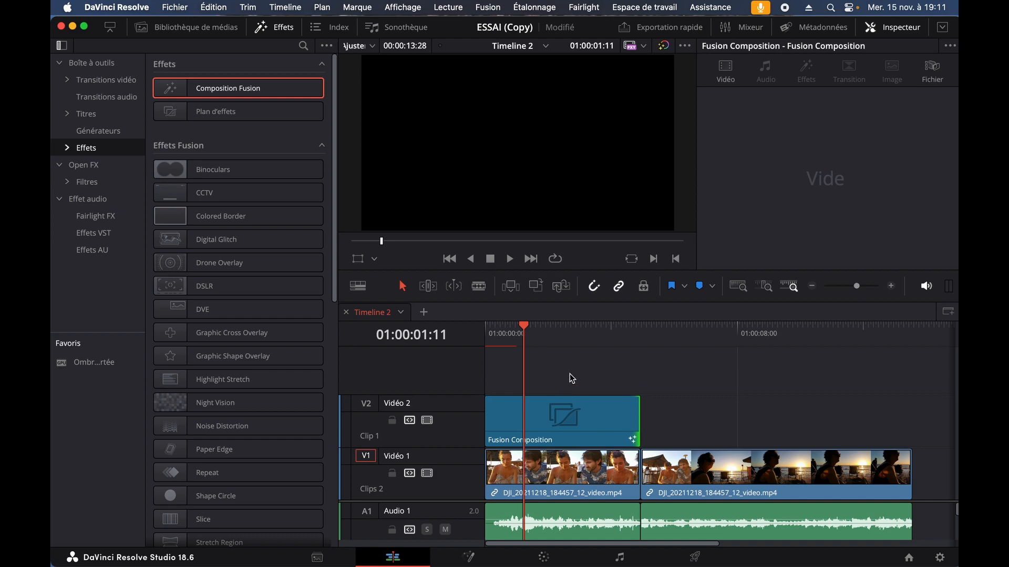
Open the Fusion Composition clip at 01:00:03:24 on the Fusion page and move MediaOut1 right to free space before it
left_click(597, 345)
left_click(576, 418)
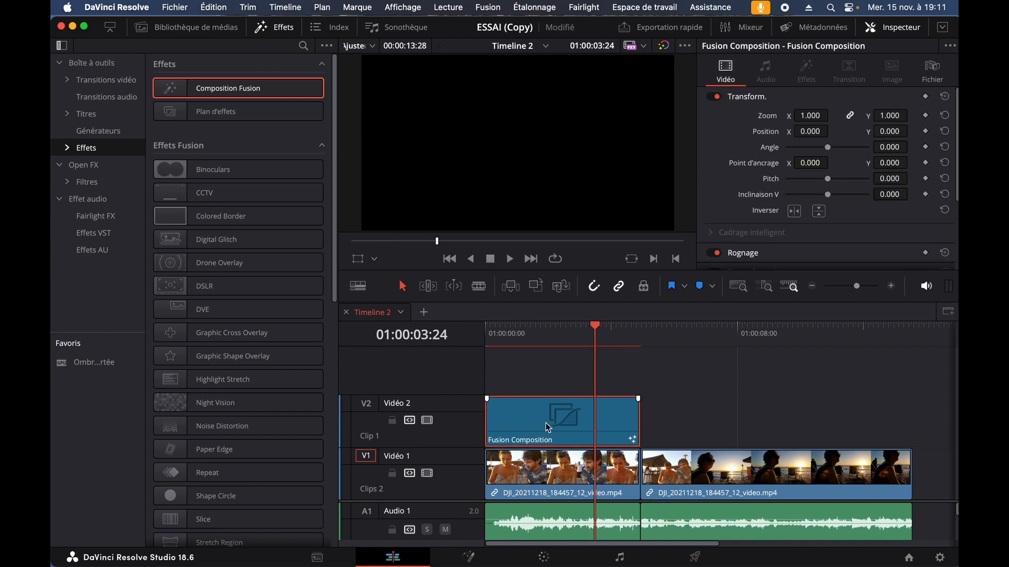
left_click(469, 558)
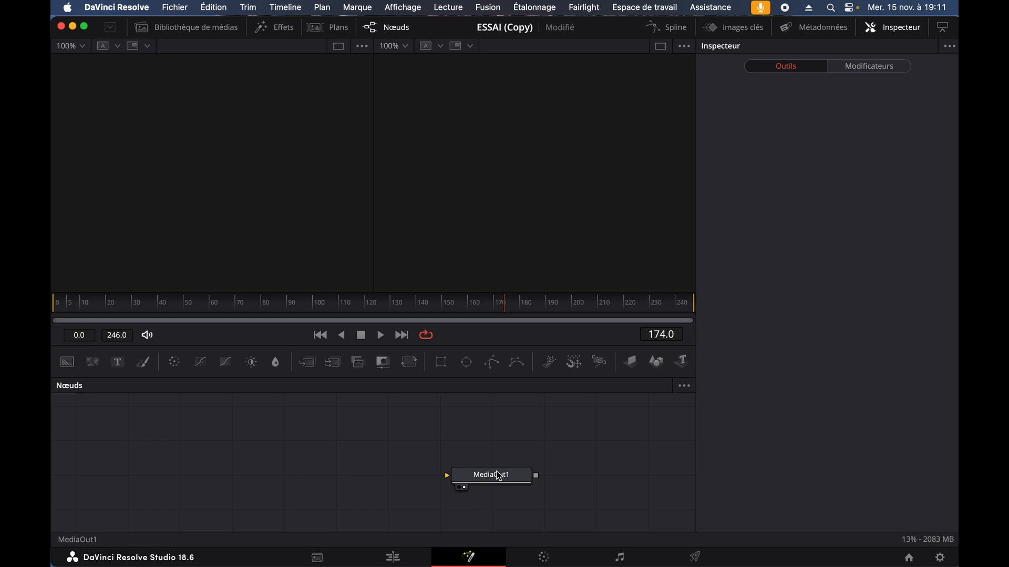
left_click_drag(486, 476, 614, 444)
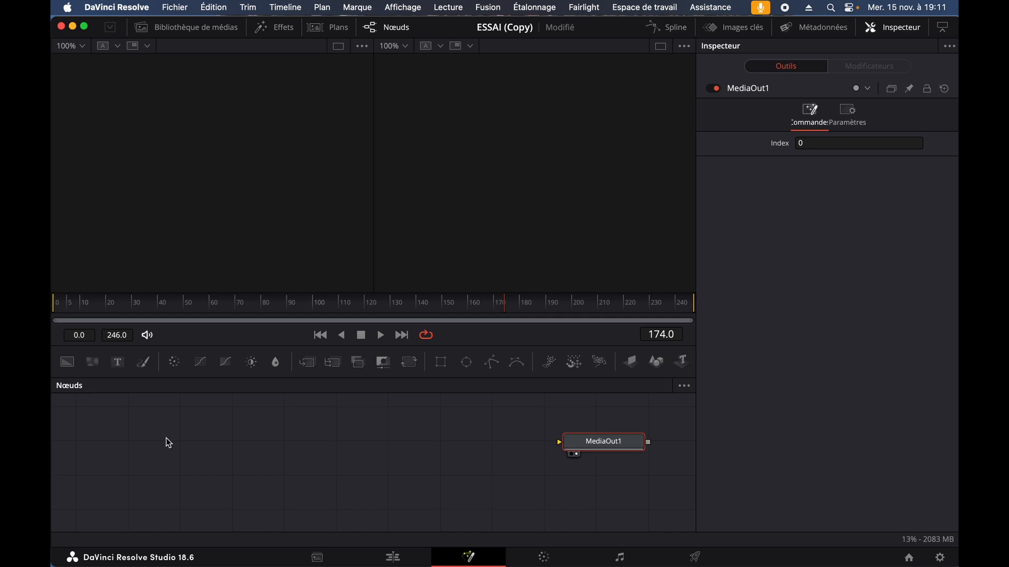
Add an Entrée média node from the E/S tools to the node graph, left of MediaOut1
left_click(256, 31)
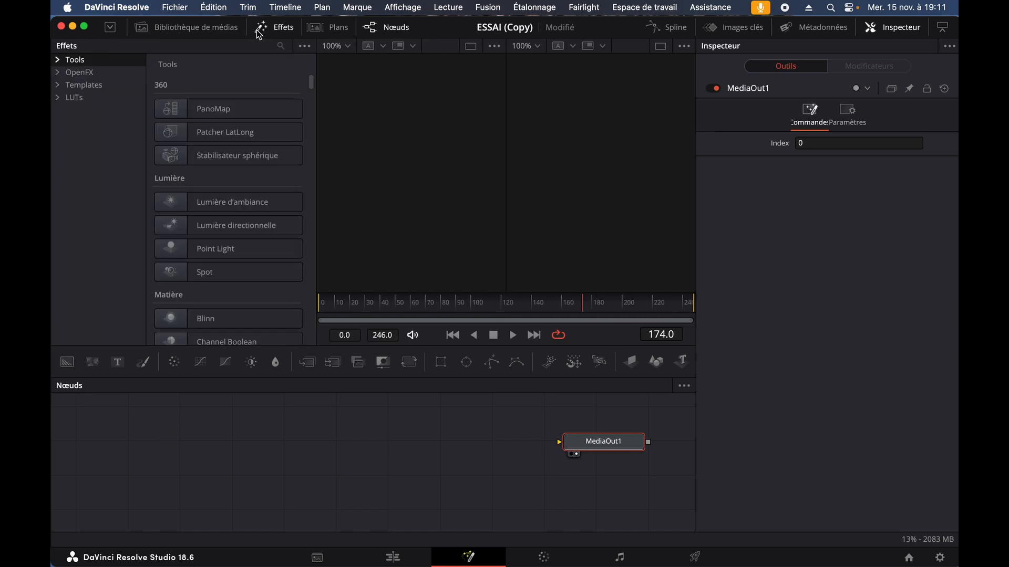
left_click(58, 60)
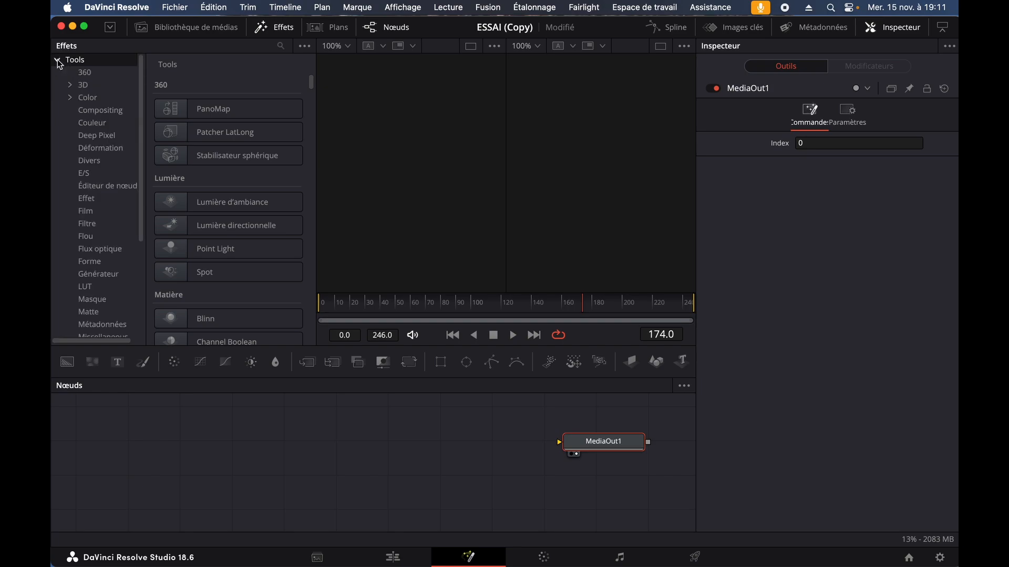
left_click(83, 175)
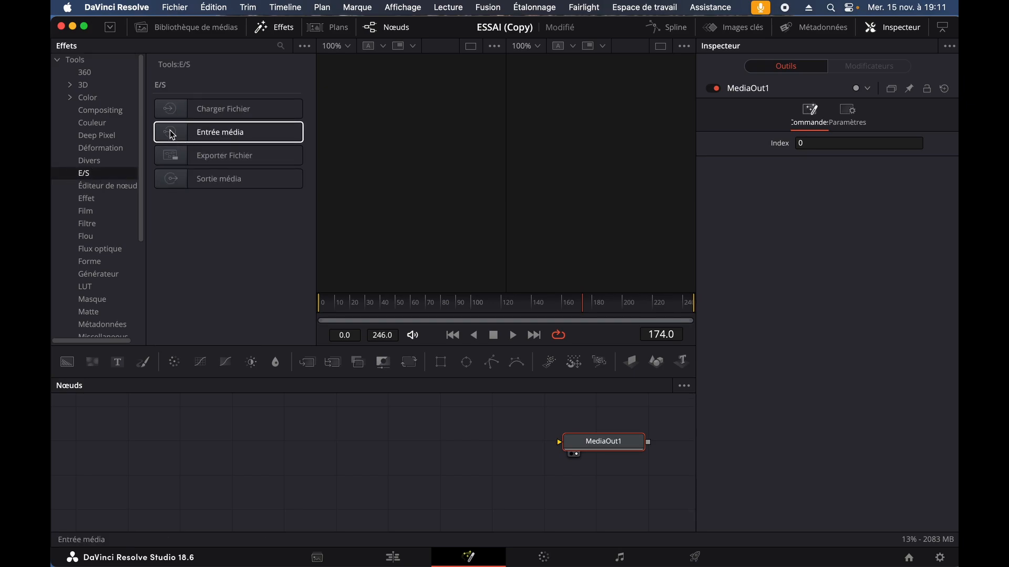
left_click_drag(172, 135, 297, 460)
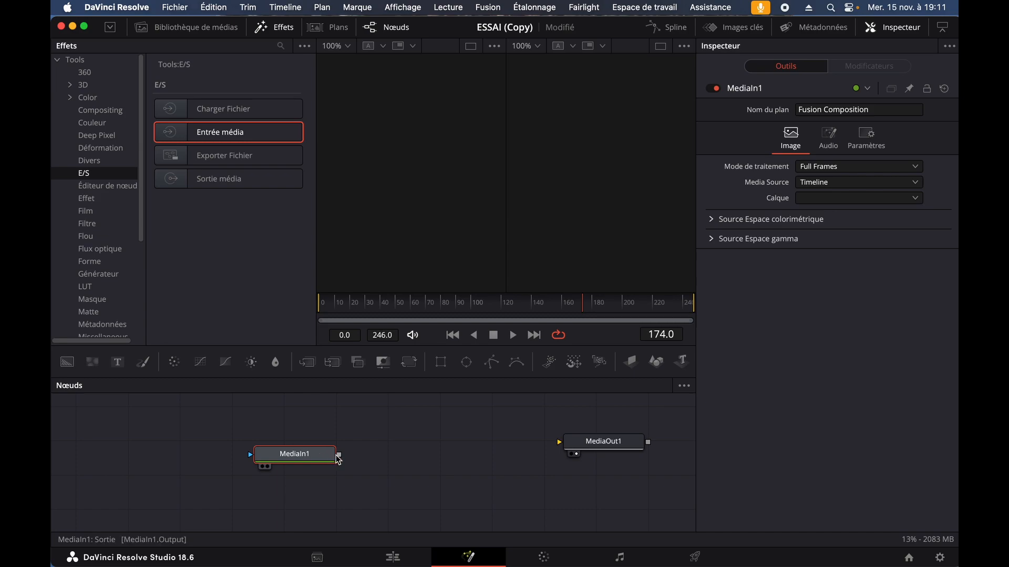
Connect MediaIn1's output to MediaOut1, line the nodes up, and return to the Edit page
left_click_drag(340, 456, 561, 442)
left_click_drag(290, 459, 295, 451)
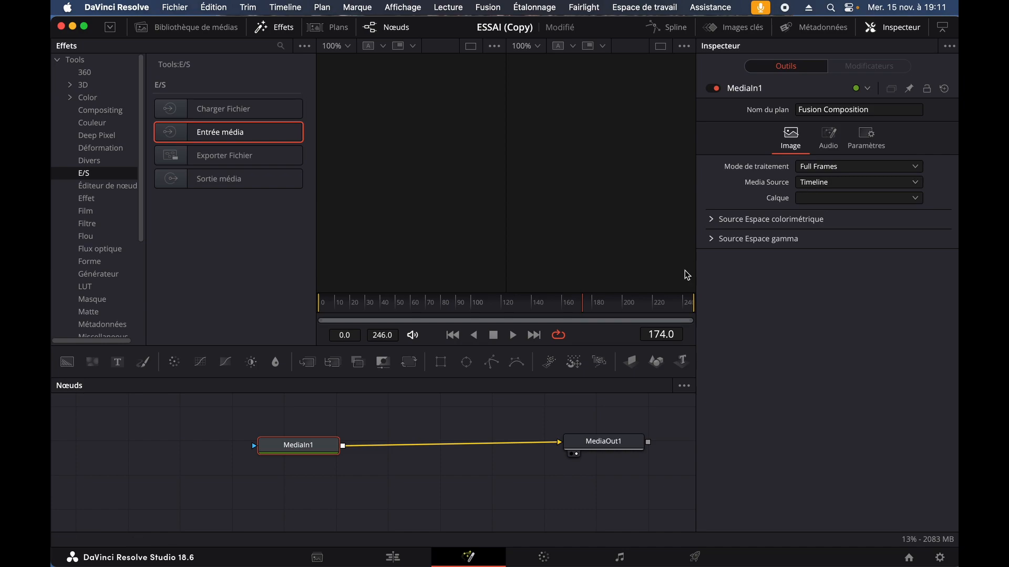
left_click(393, 558)
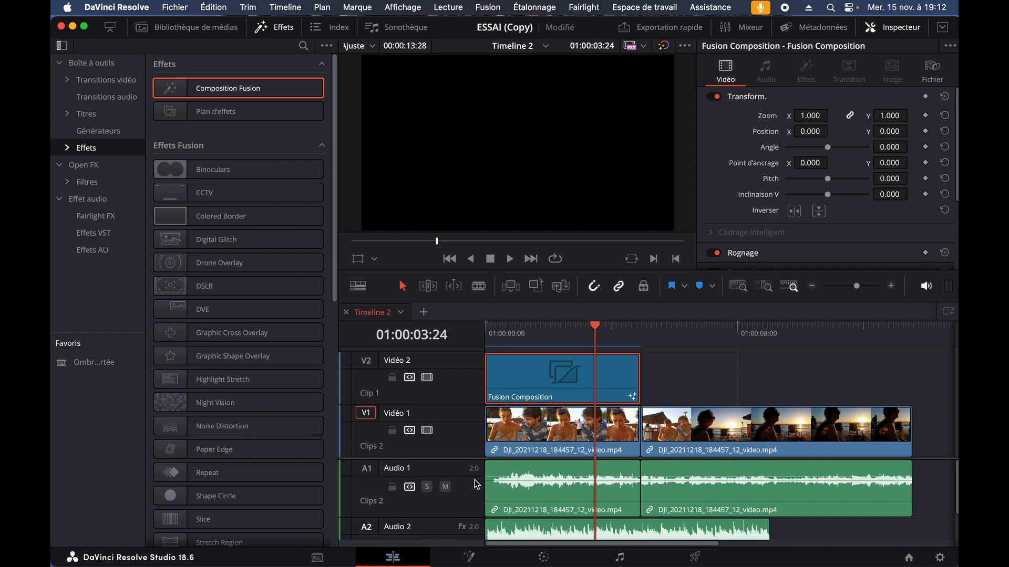
Set MediaIn1's Media Source to Background on the Fusion page, load it in the empty viewer and move the node further from MediaOut1
left_click(468, 557)
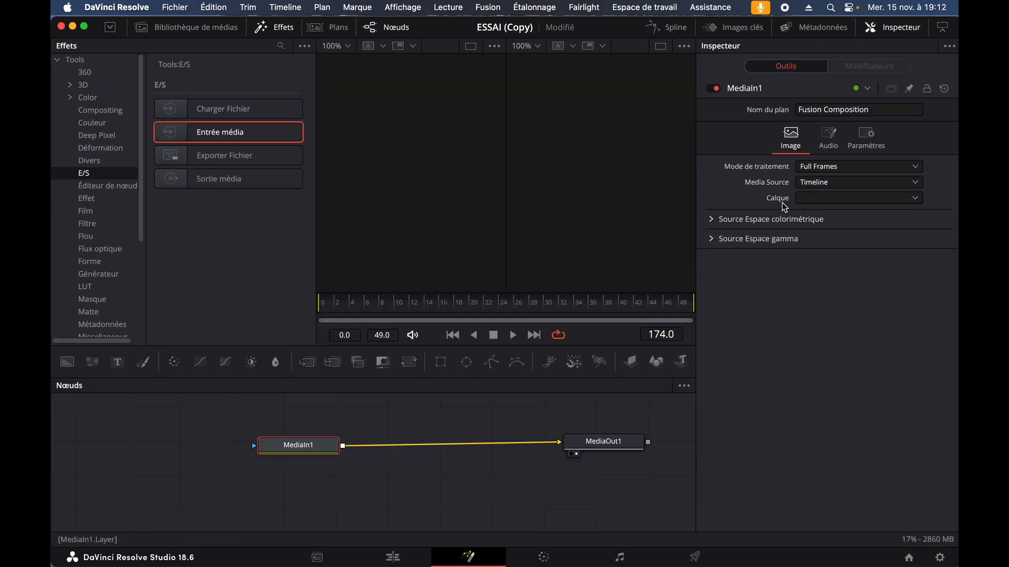
left_click(827, 183)
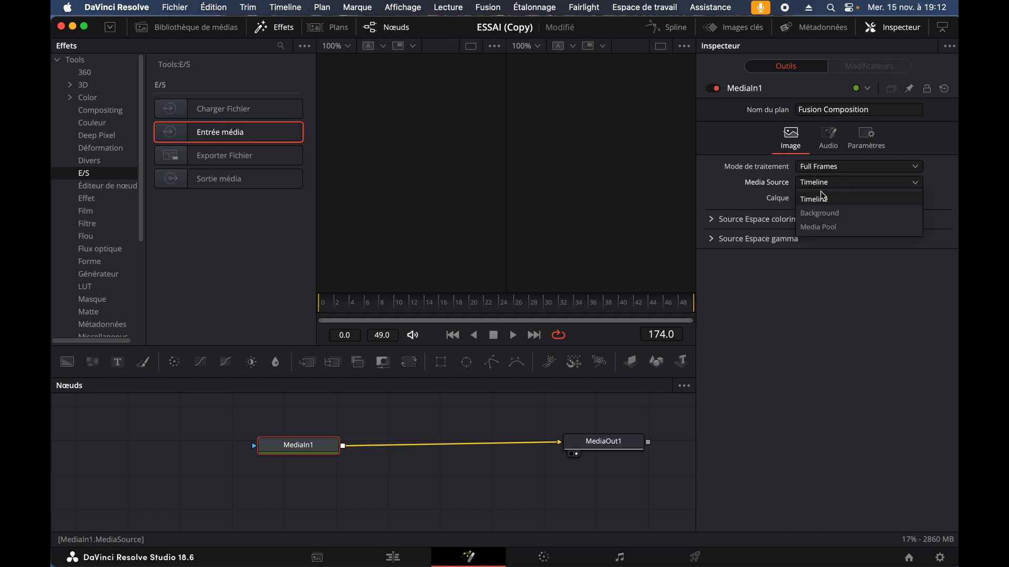
left_click(818, 220)
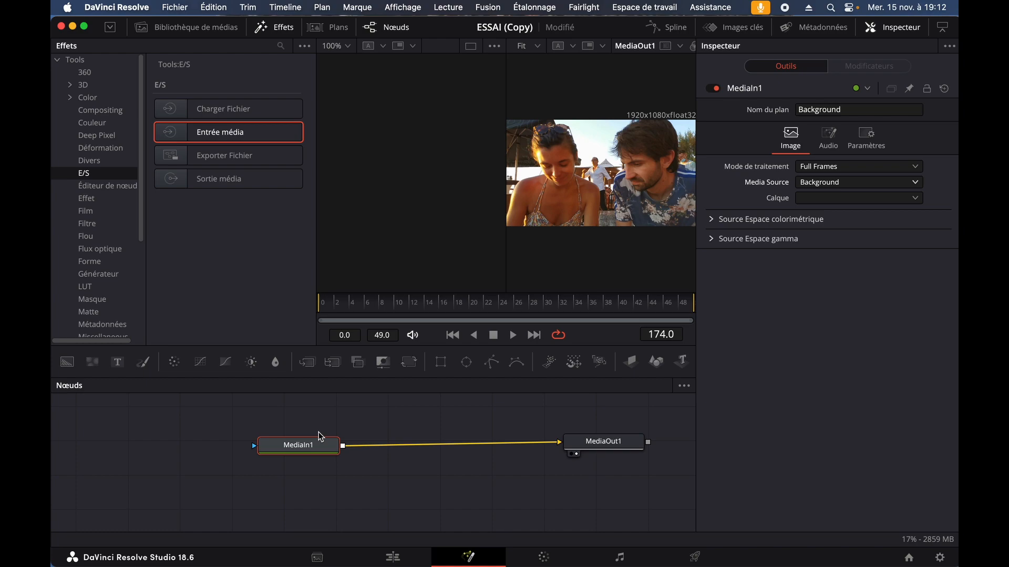
left_click_drag(321, 436, 418, 182)
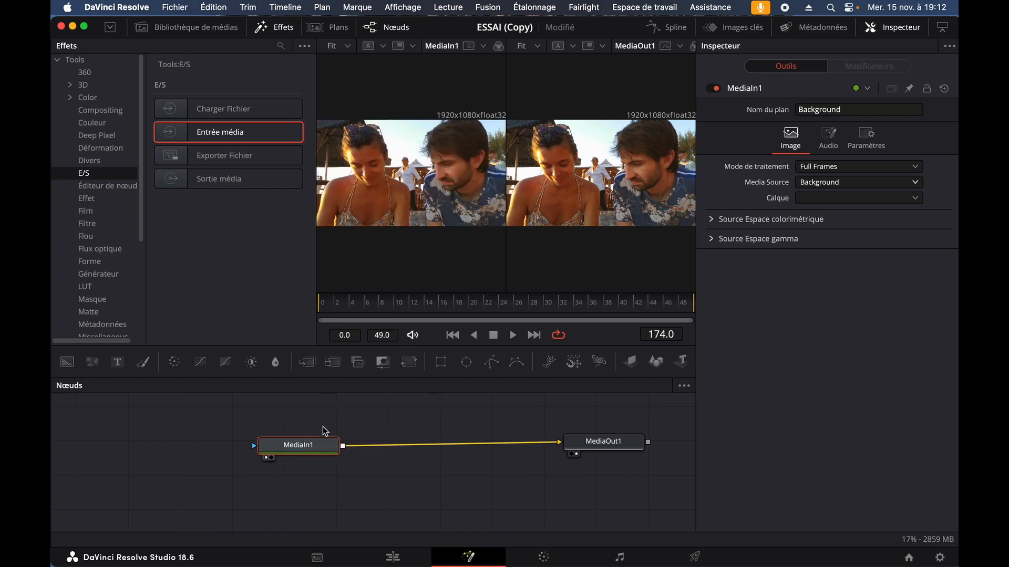
left_click(311, 444)
left_click_drag(311, 445, 272, 445)
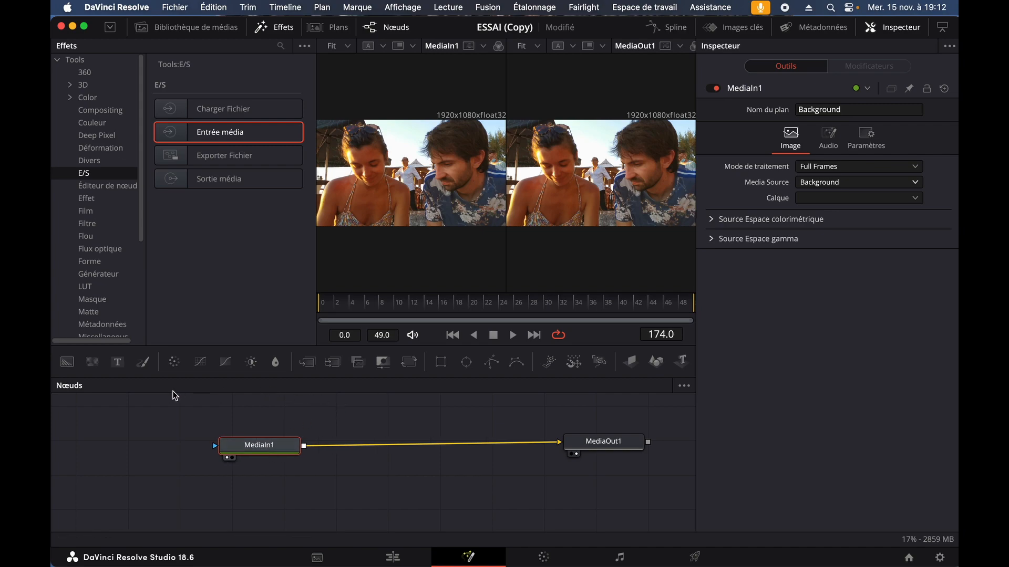
Add a Text node reading BONJOUR, merged over MediaIn1, and arrange the nodes with MediaIn1 above Merge1 and Text1 before it
left_click(117, 362)
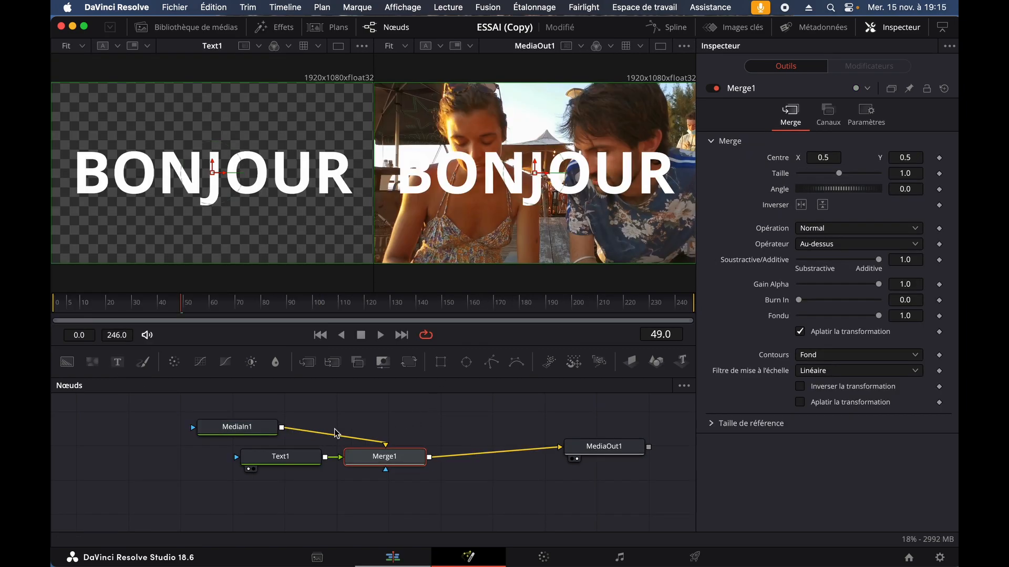
left_click_drag(265, 428, 386, 457)
left_click_drag(293, 457, 259, 465)
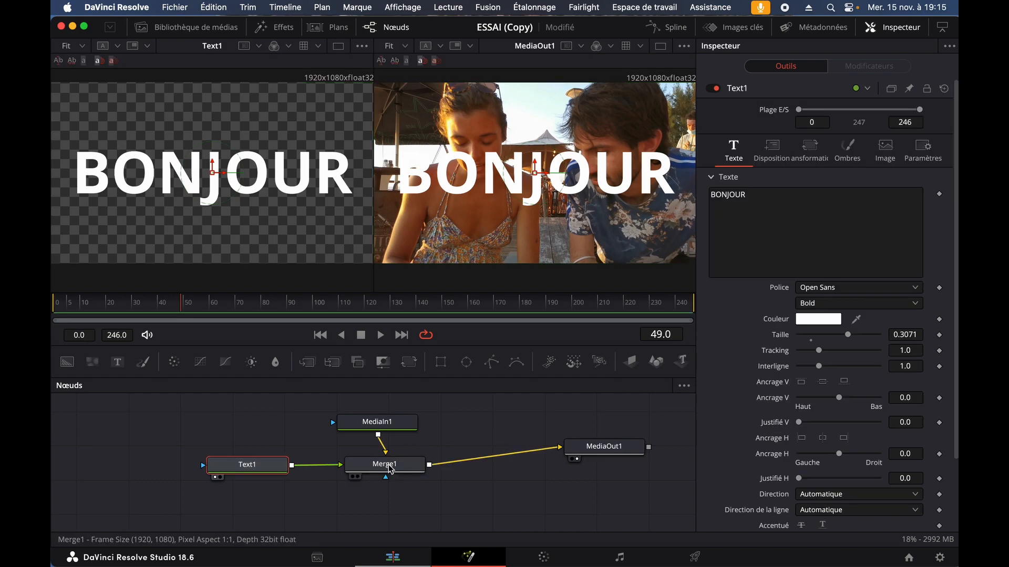
left_click_drag(390, 469, 384, 476)
left_click_drag(269, 464, 252, 470)
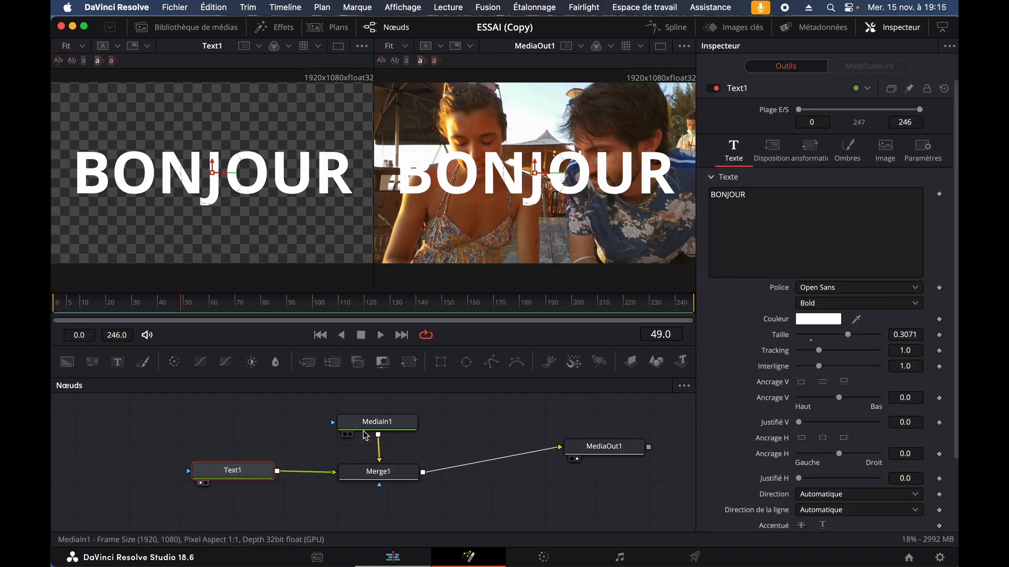
left_click_drag(374, 424, 381, 424)
left_click_drag(604, 447, 585, 464)
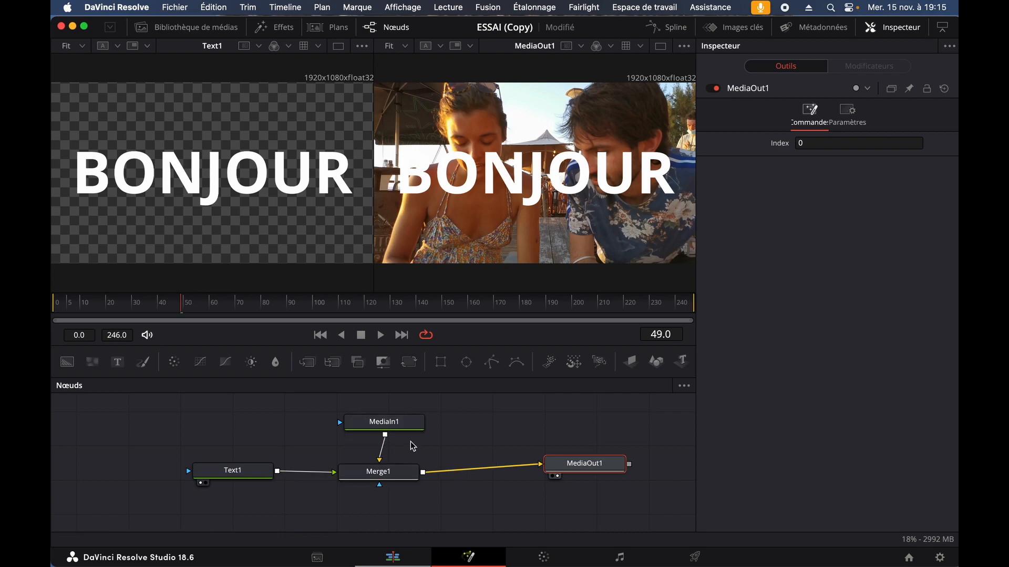
Give Text1's first shading element (Ombres) the text outline aspect with an Épaisseur of 0.022
left_click(243, 476)
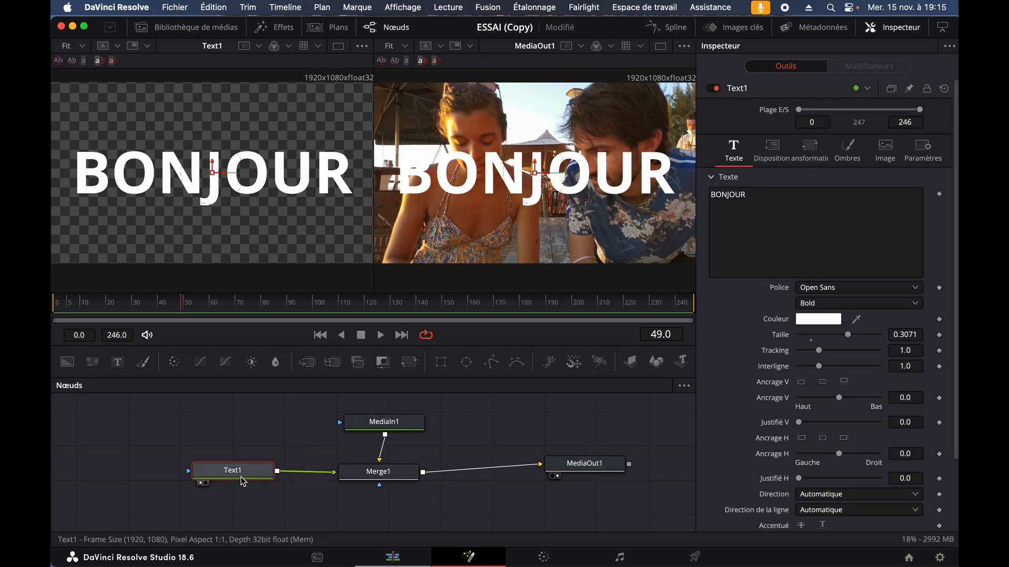
scroll(794, 368, "down", 3)
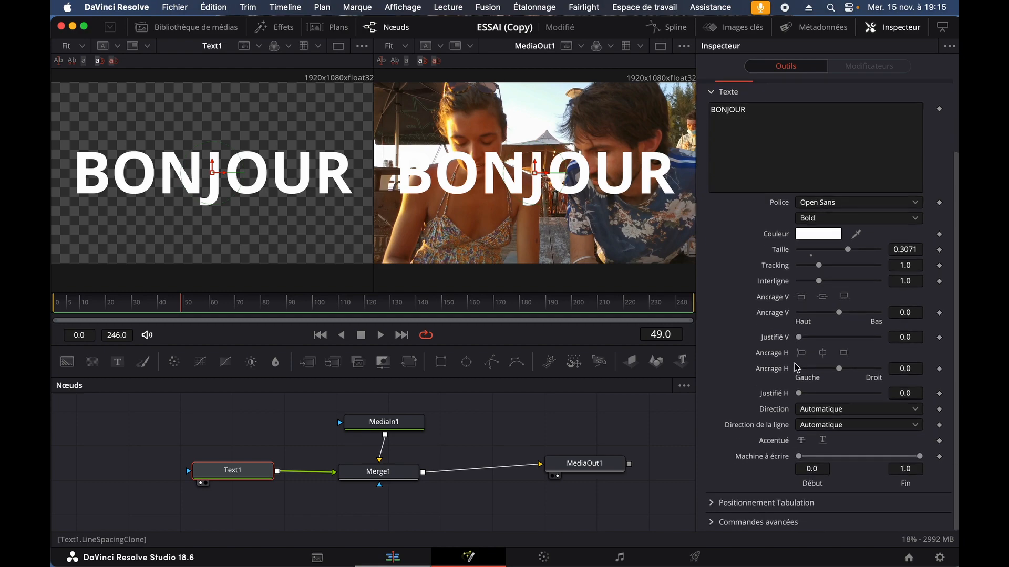
scroll(801, 355, "up", 3)
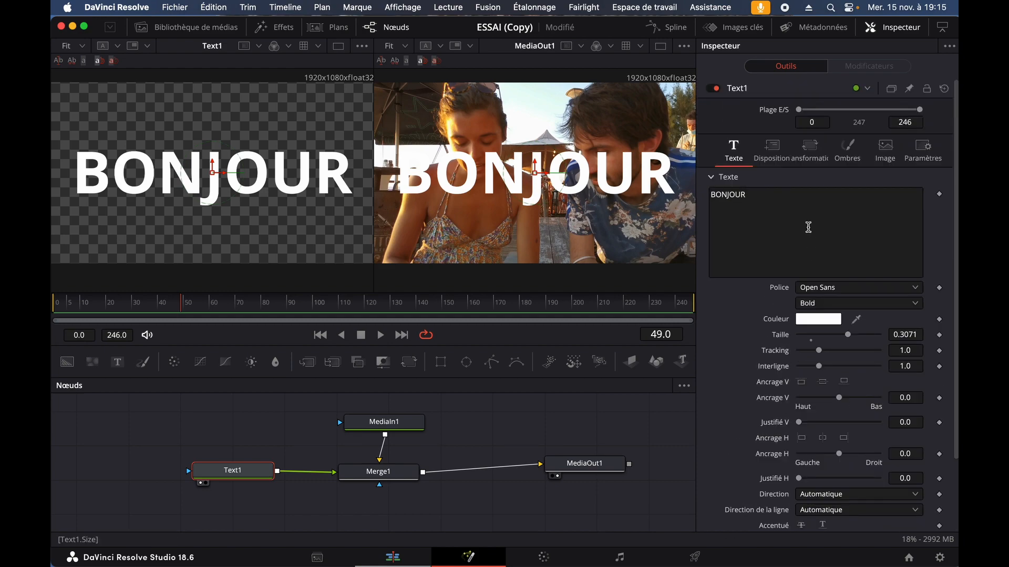
left_click(779, 149)
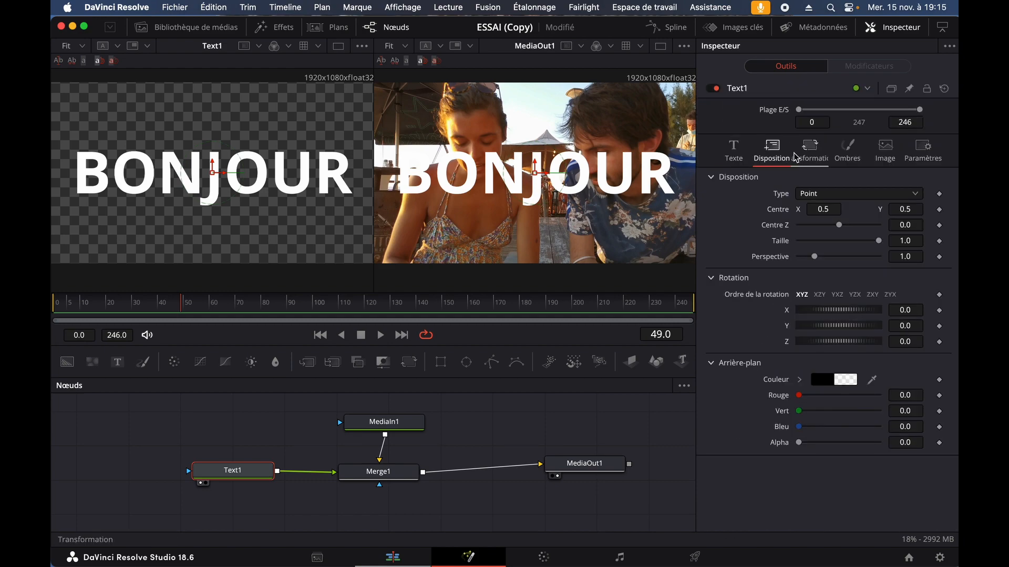
left_click(807, 148)
left_click(846, 147)
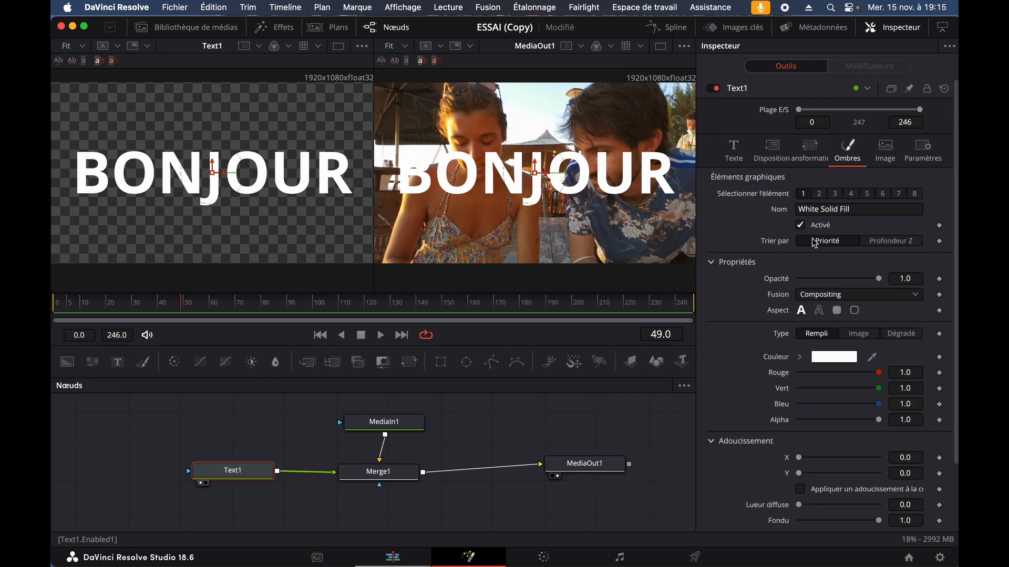
left_click(819, 310)
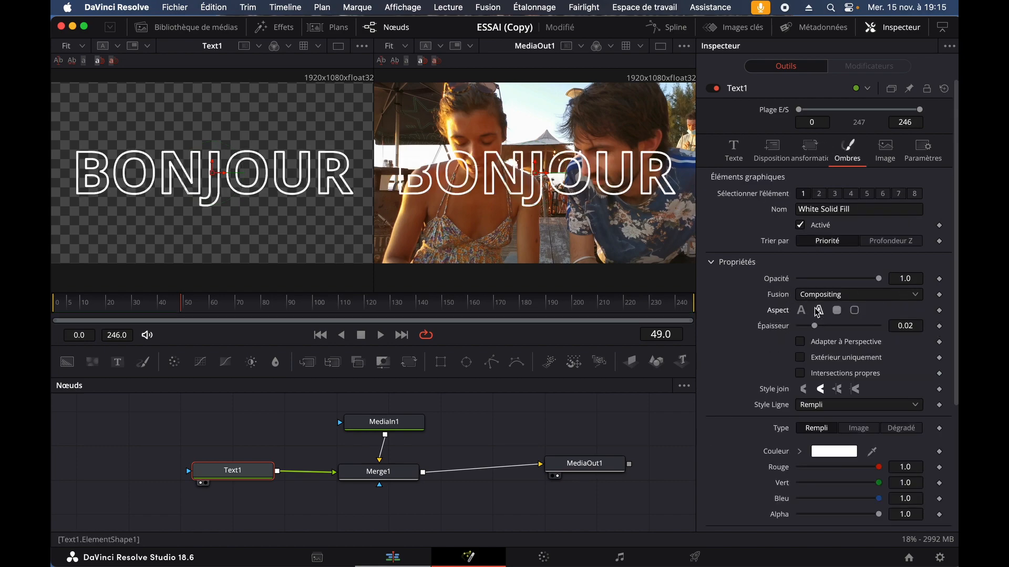
left_click_drag(814, 326, 816, 330)
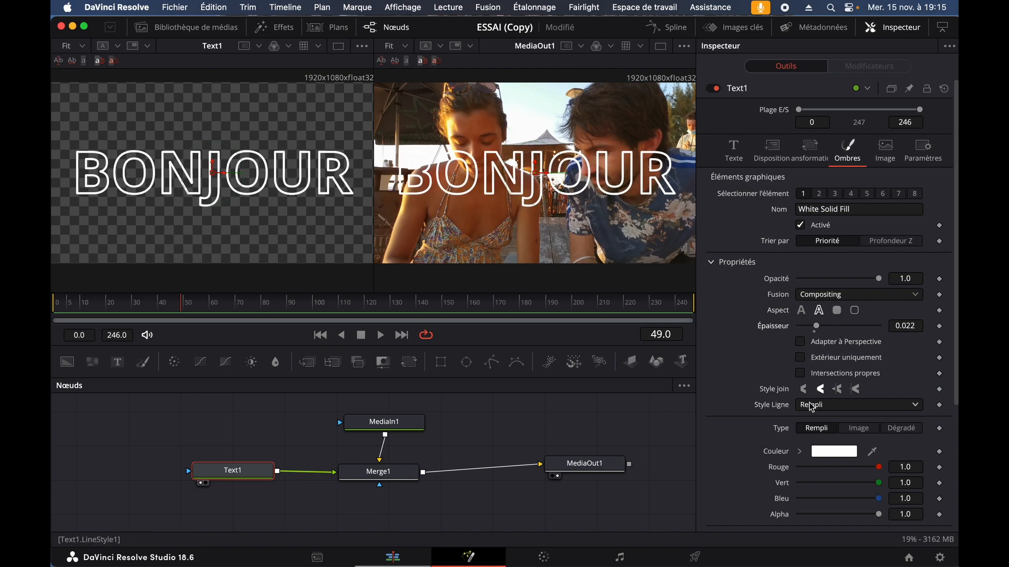
Change the outline of element 1 to mitred joins and the Tiret line style, with an Épaisseur of 0.0252
left_click(837, 389)
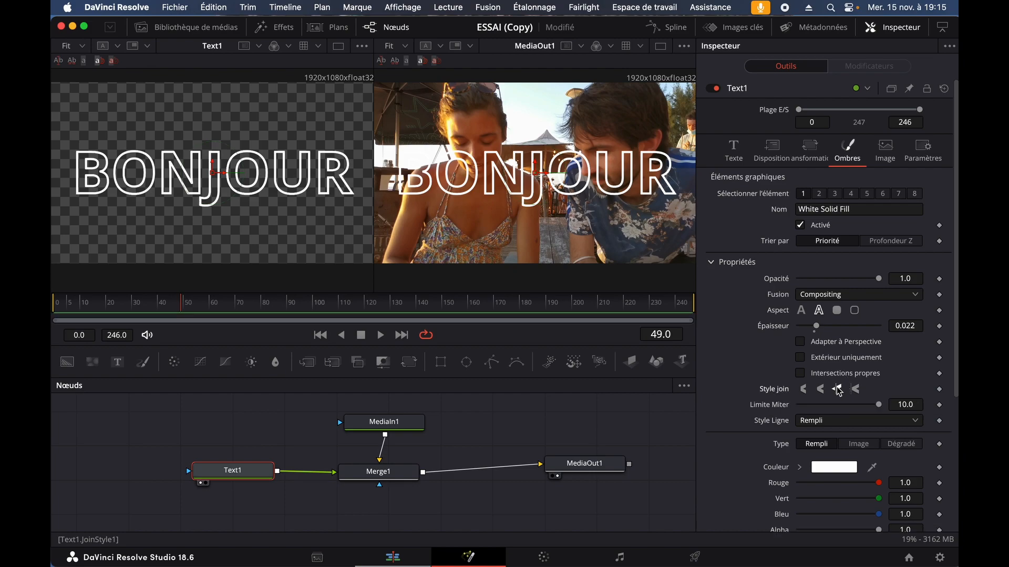
left_click(828, 420)
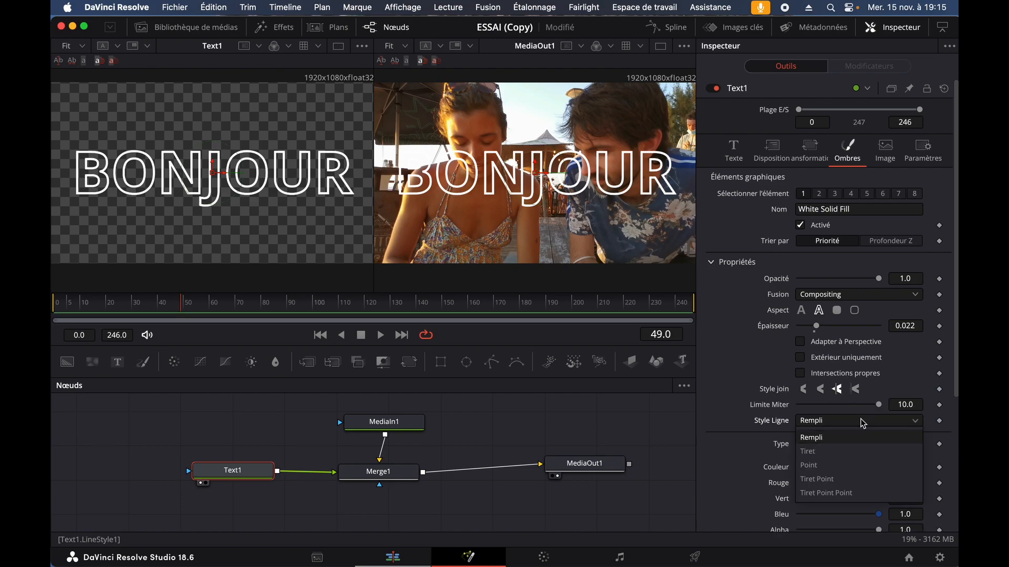
left_click(813, 453)
left_click_drag(820, 329, 820, 330)
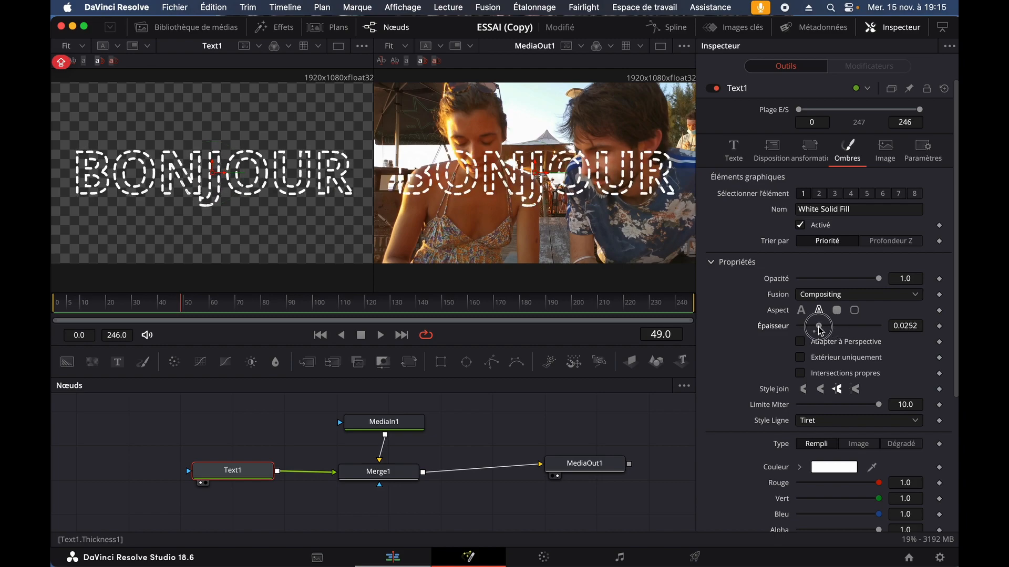
Colour the dashed outline of element 1 orange
left_click(832, 467)
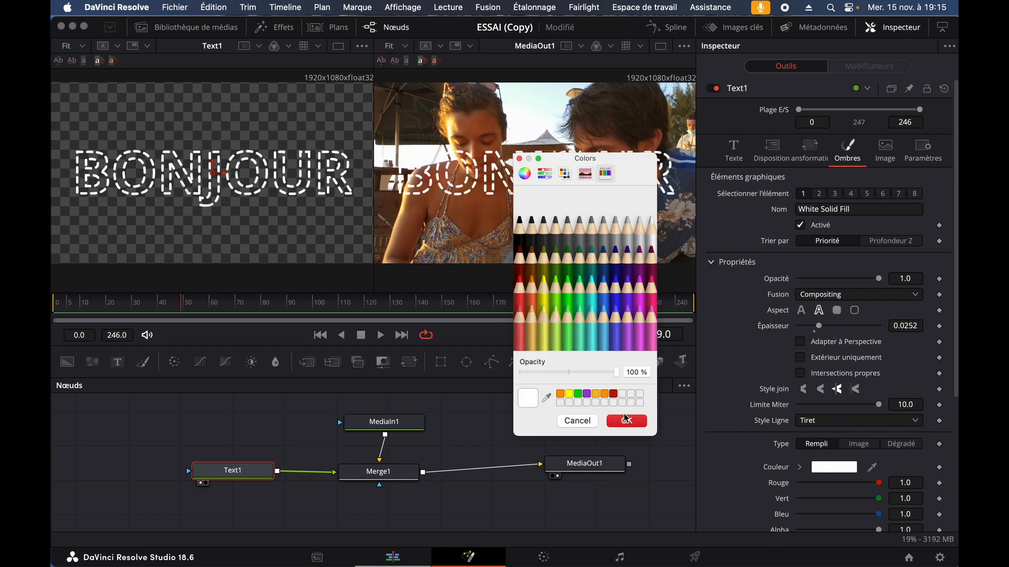
left_click(532, 289)
left_click(626, 420)
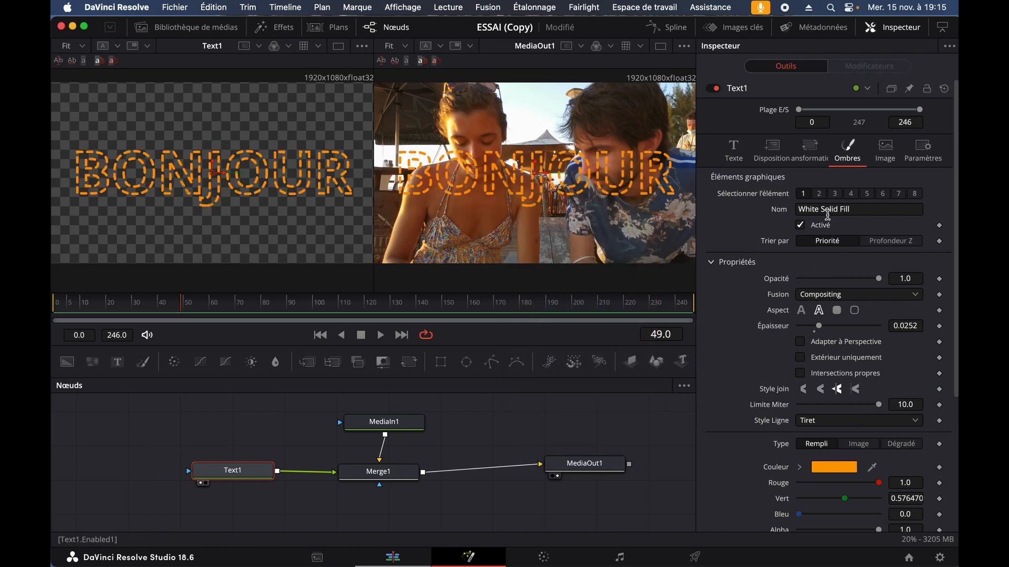
Enable shading element 2 of Text1, give it the solid text fill aspect and colour it Turquoise
left_click(819, 198)
left_click(800, 226)
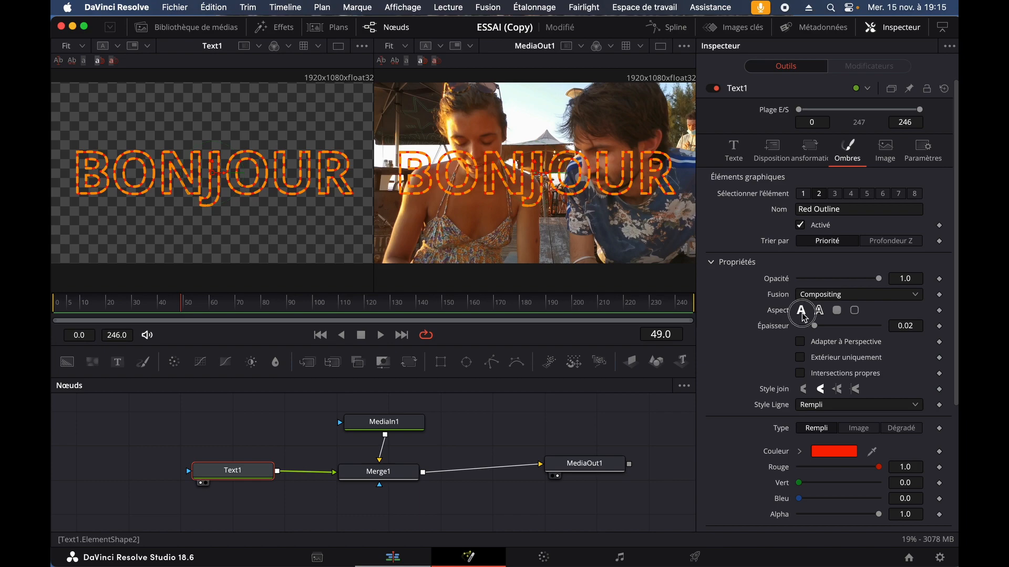
left_click(802, 312)
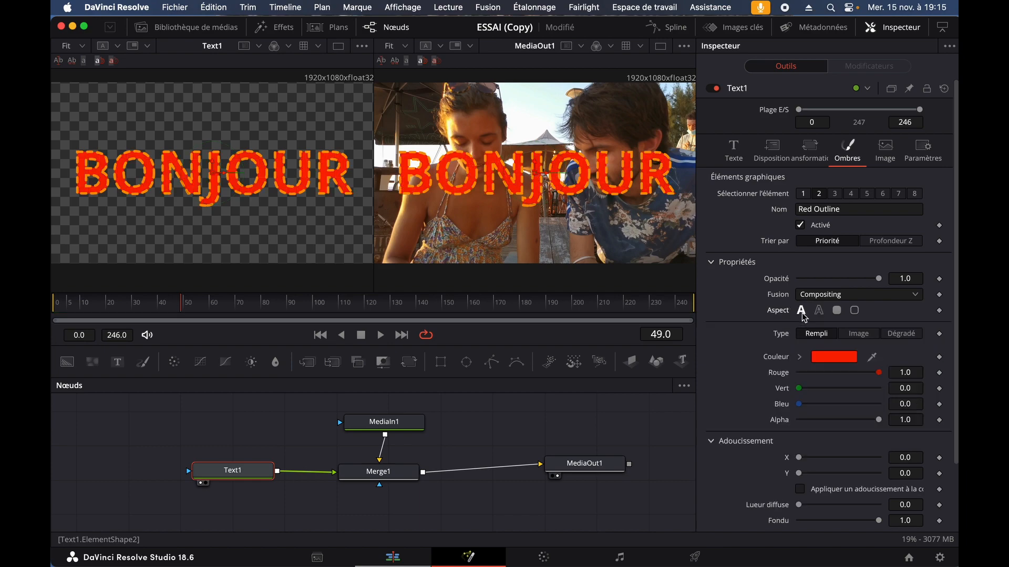
left_click(826, 357)
left_click(594, 288)
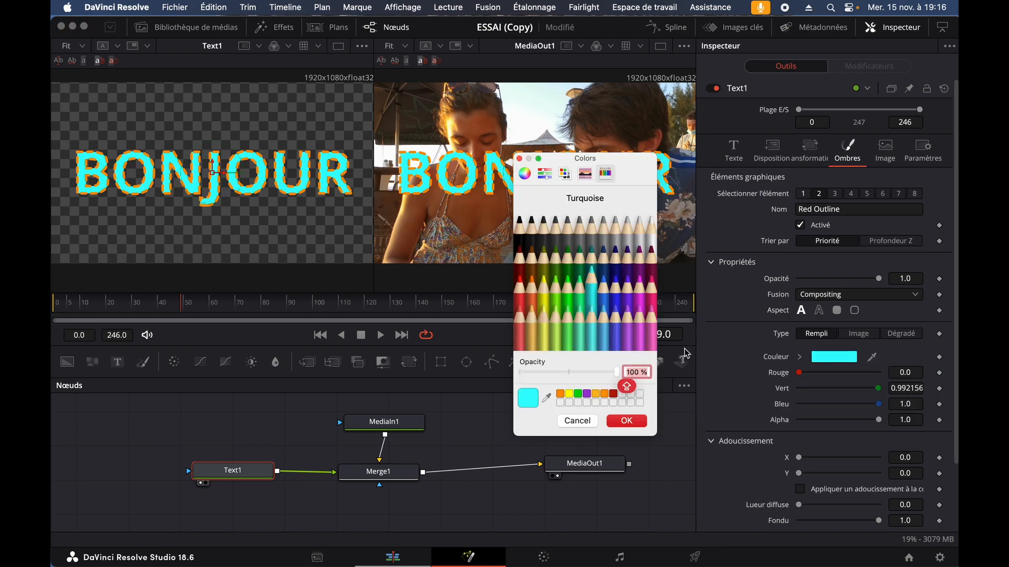
left_click(631, 421)
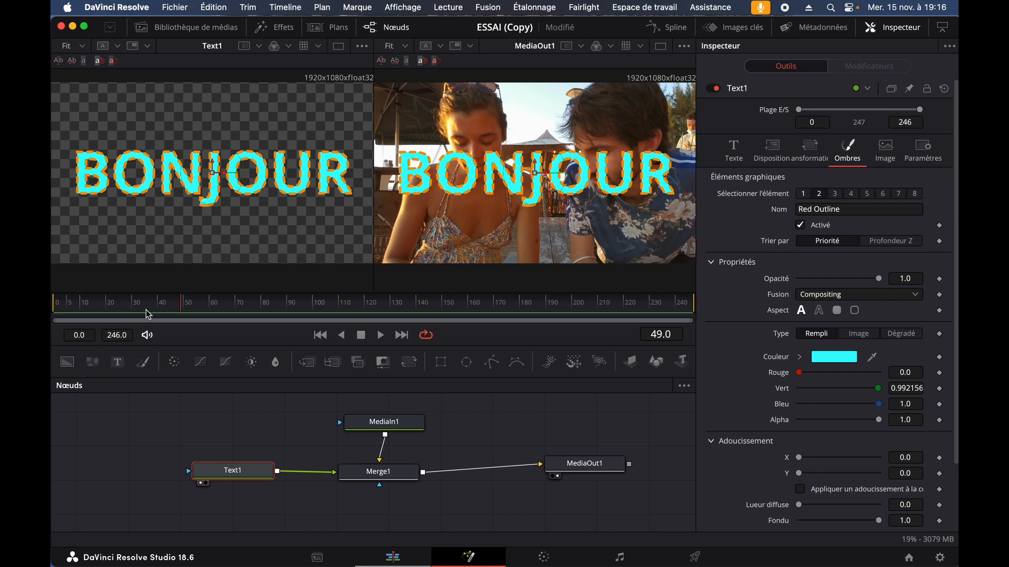
At frame 0, set element 1's outline Épaisseur to 0.015 and keyframe it
left_click_drag(148, 315, 53, 302)
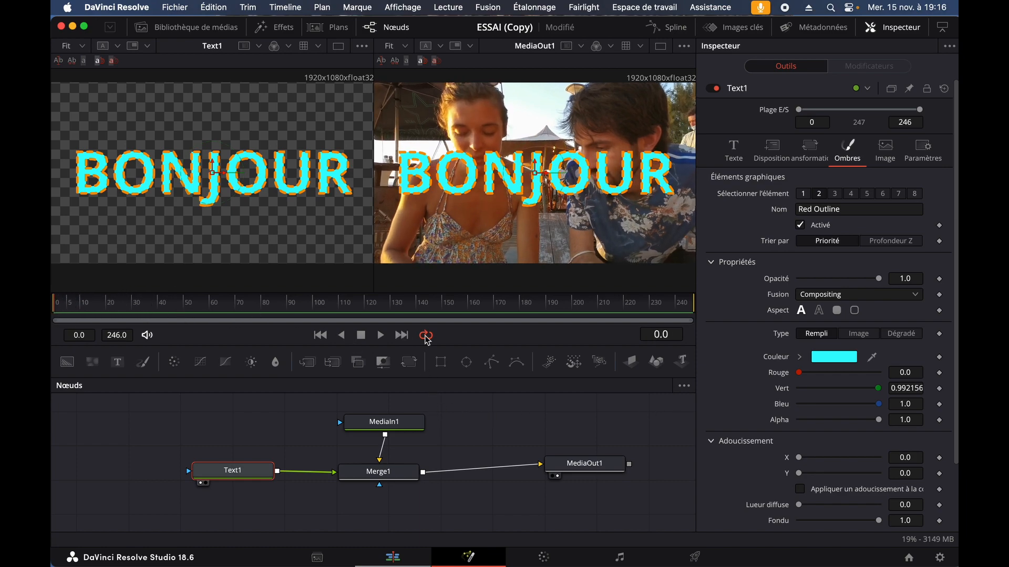
left_click(802, 194)
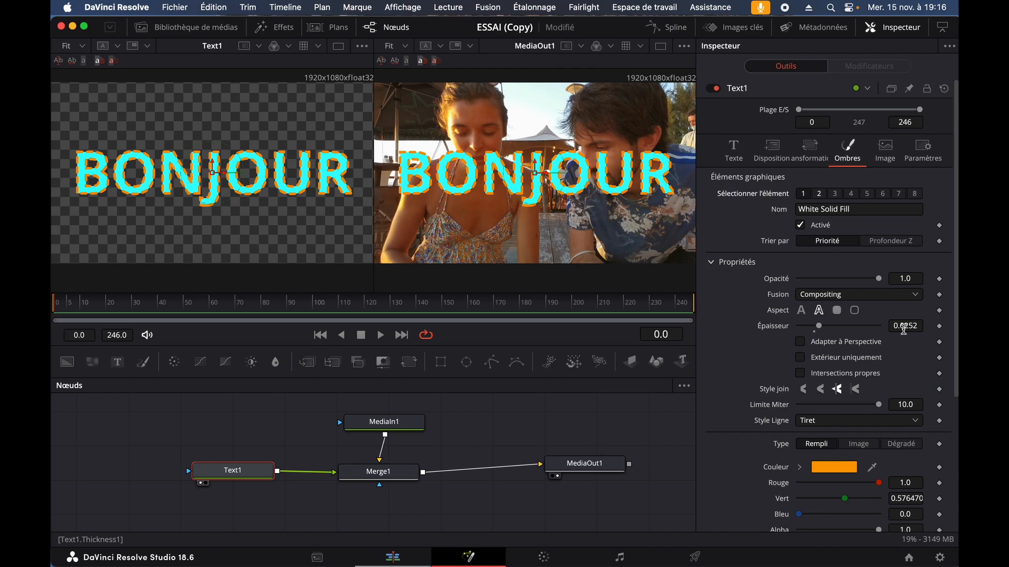
left_click_drag(904, 326, 831, 330)
left_click(939, 328)
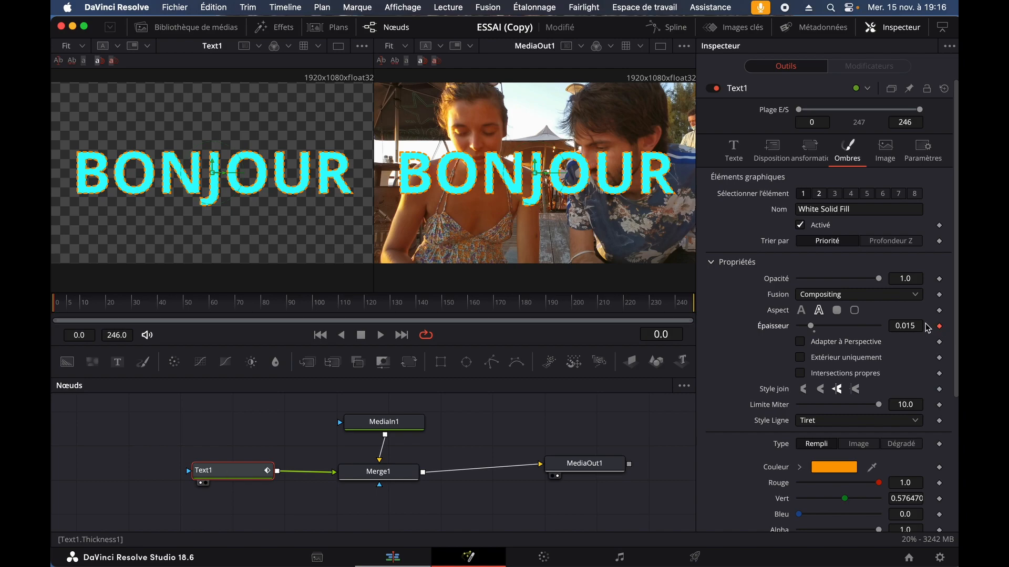
At frame 210, set element 1's outline Épaisseur to 0.0307, and play back the animation from frame 26
left_click_drag(198, 314, 599, 305)
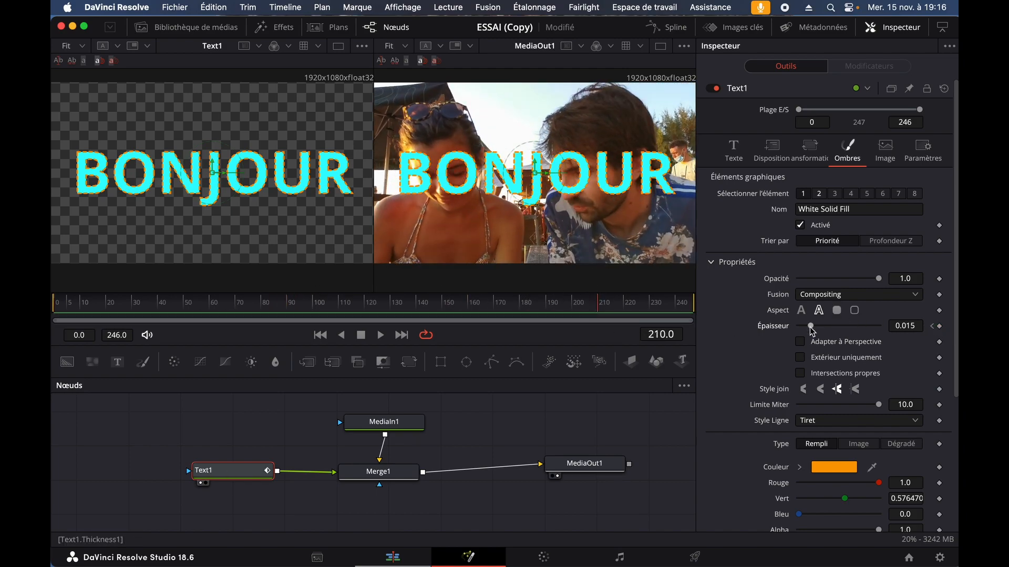
left_click_drag(811, 327, 824, 327)
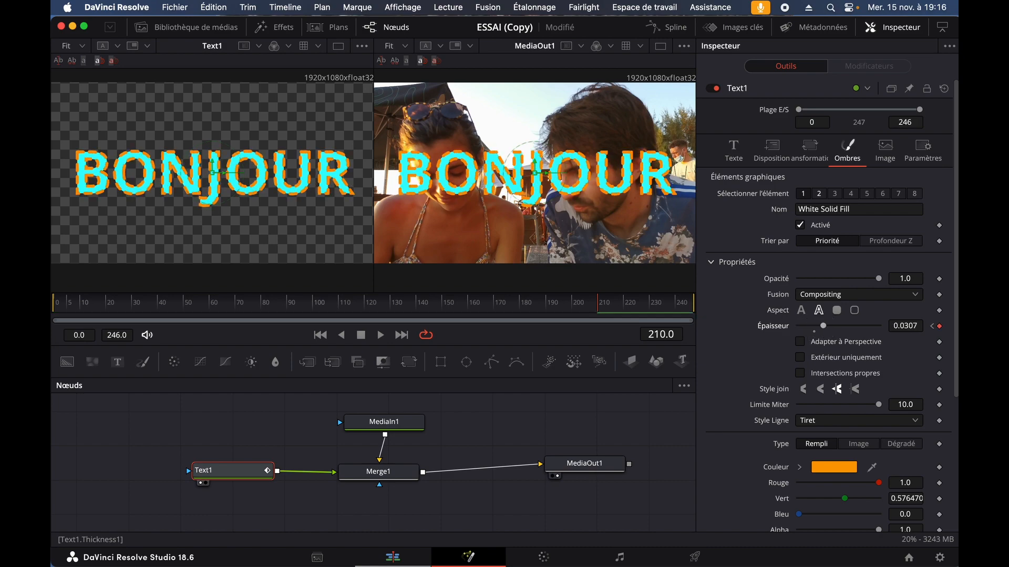
left_click_drag(209, 303, 122, 298)
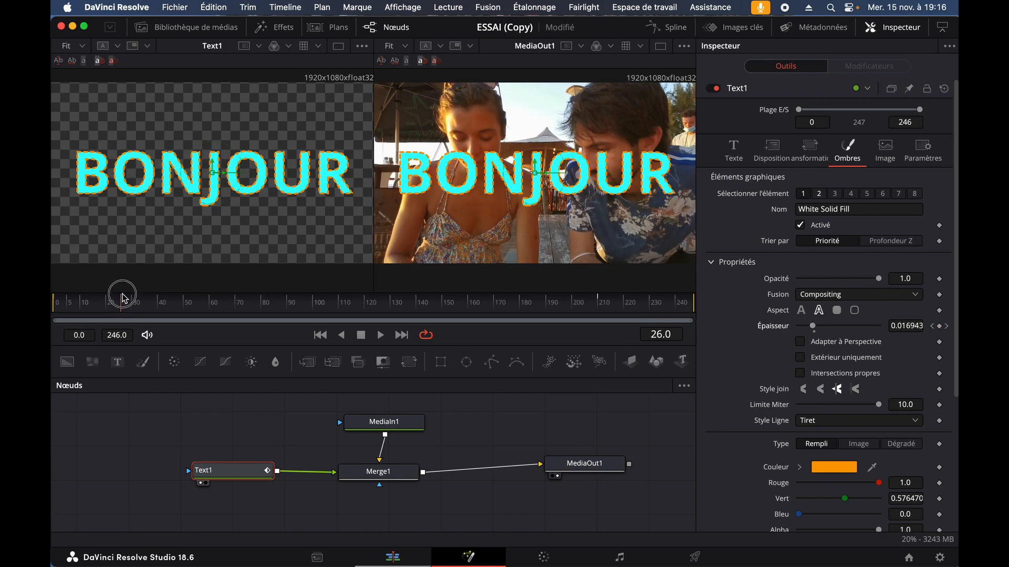
key("space")
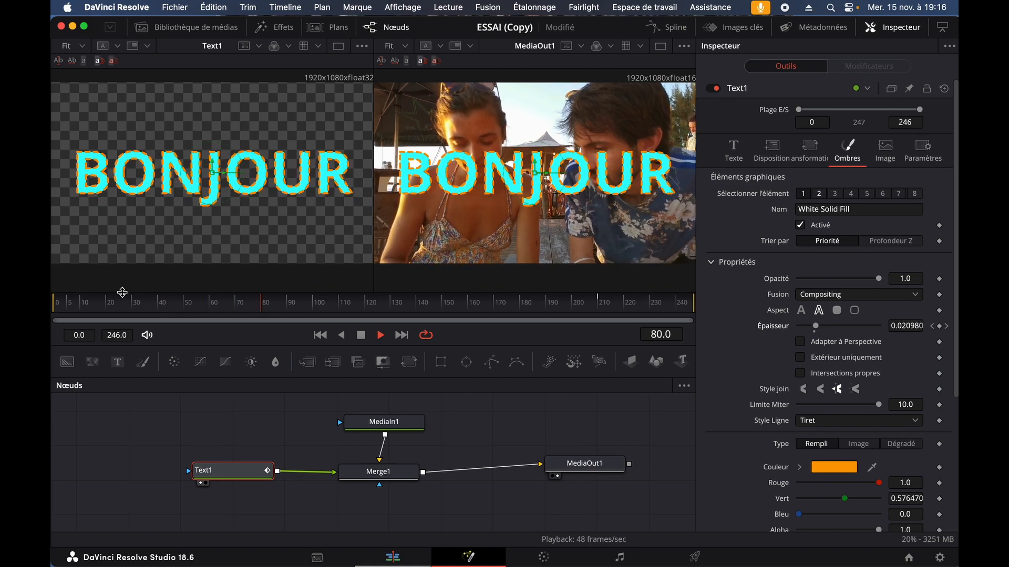
key("space")
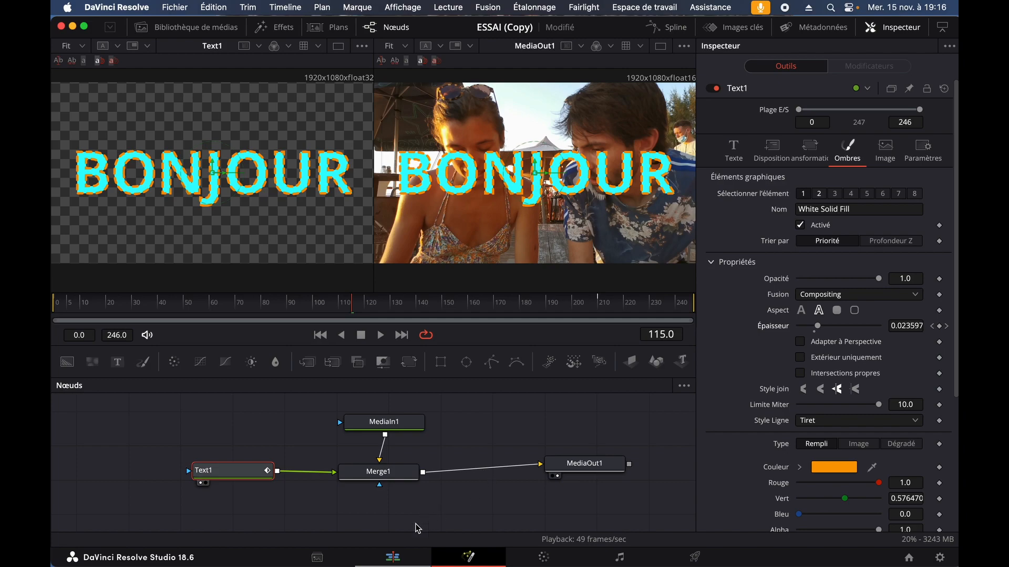
Return to the Edit page and hide the effects library
left_click(393, 558)
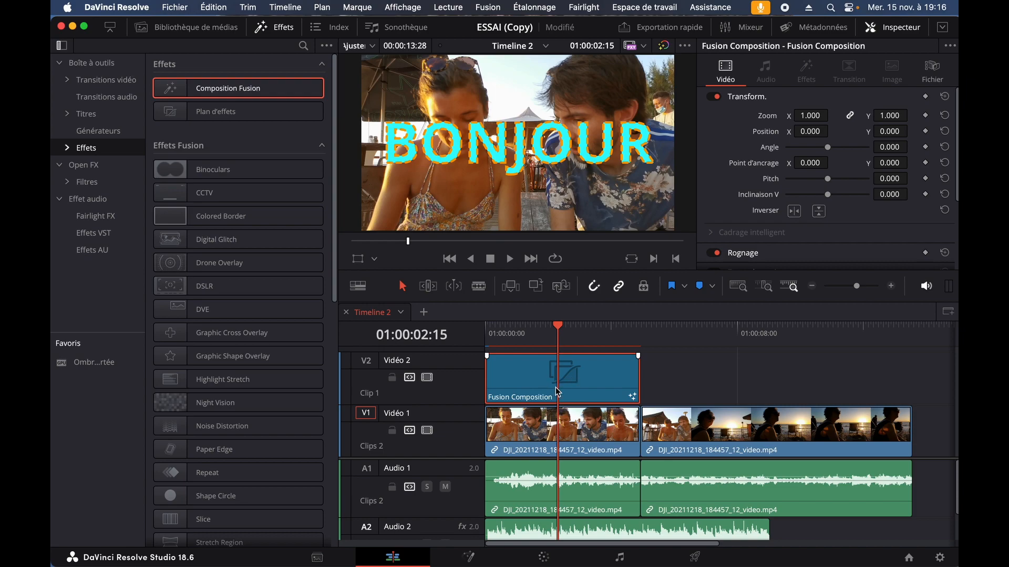
left_click(260, 28)
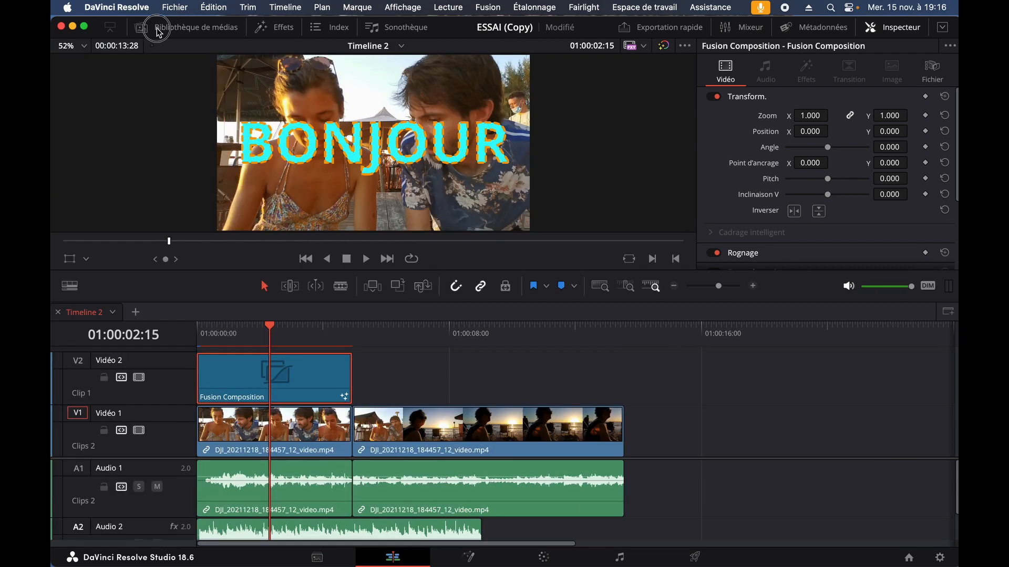
Open the media library's shared Master bin and store the Fusion Composition from Vidéo 2 in it
left_click(142, 26)
left_click(81, 473)
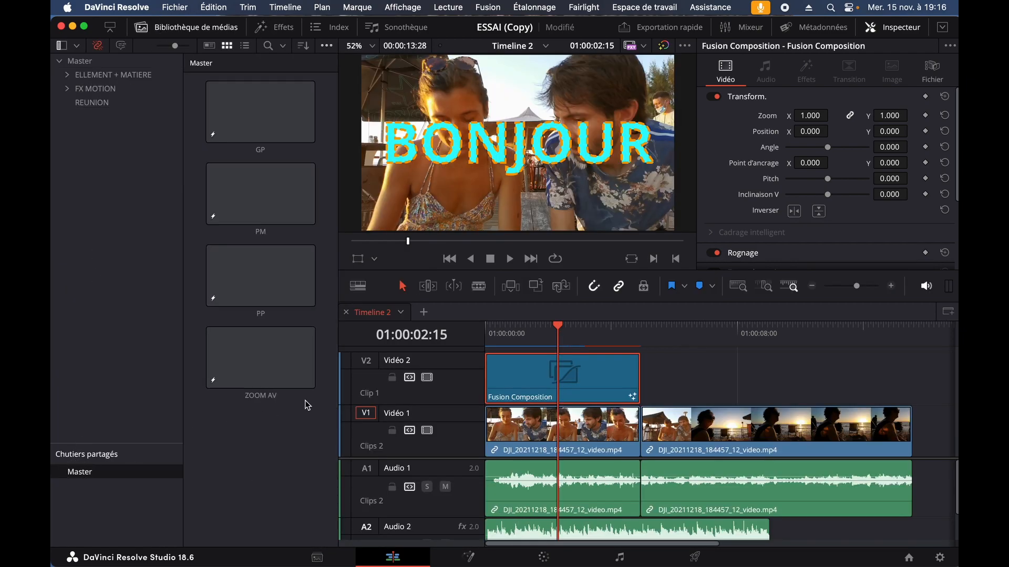
left_click_drag(532, 379, 241, 457)
Rename the stored Fusion Composition in the shared Master bin as TEXTE BORDEUR VIVANT
left_click(246, 150)
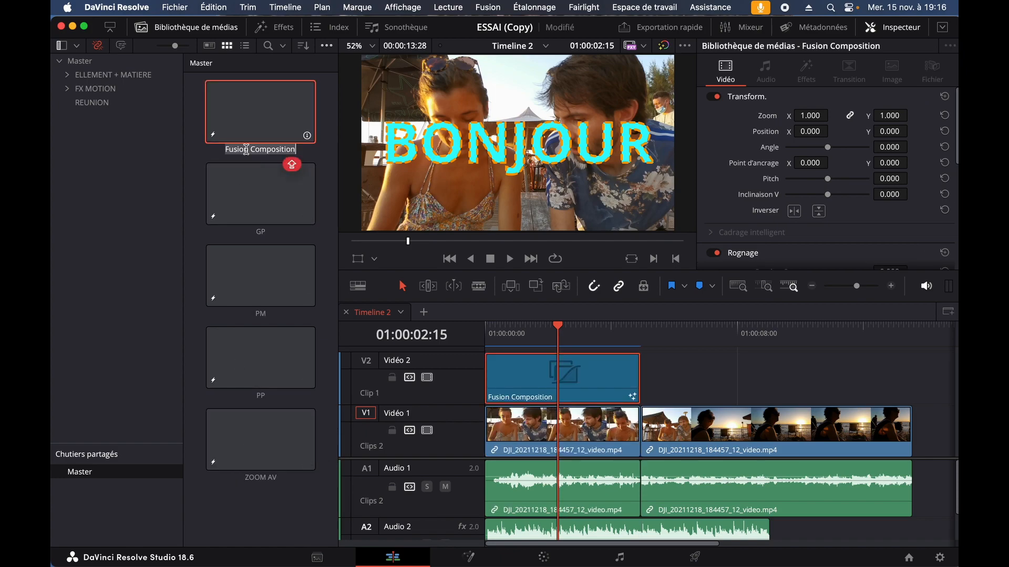
type("TE")
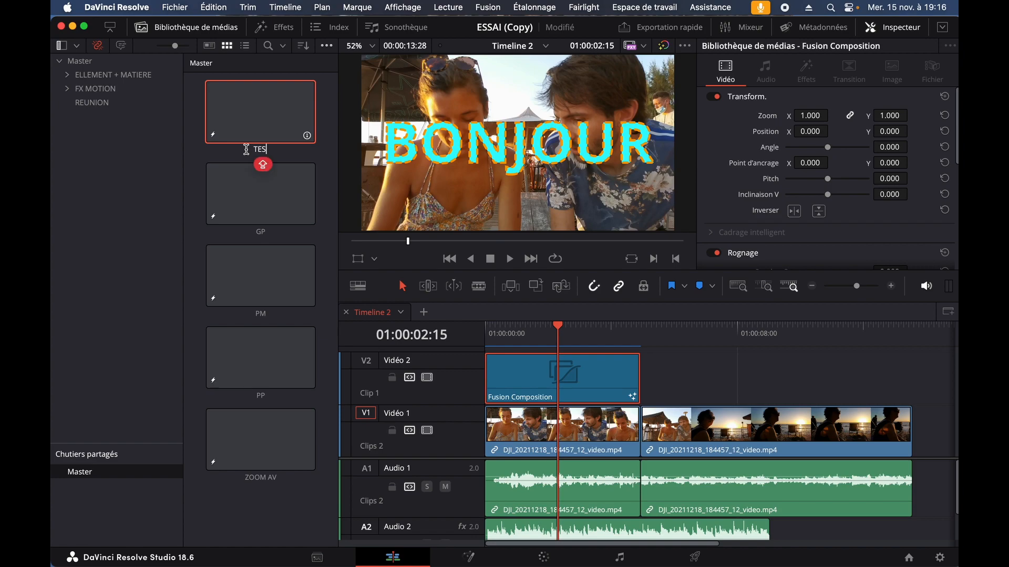
type("XTE")
key("Caps_Lock")
type("BIORDEUR VIVANT")
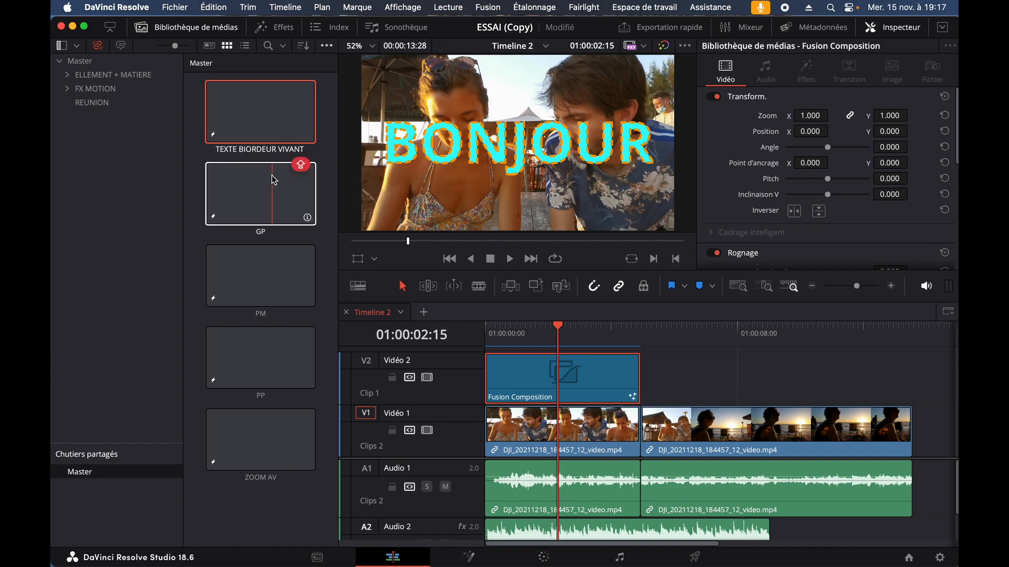
left_click(245, 150)
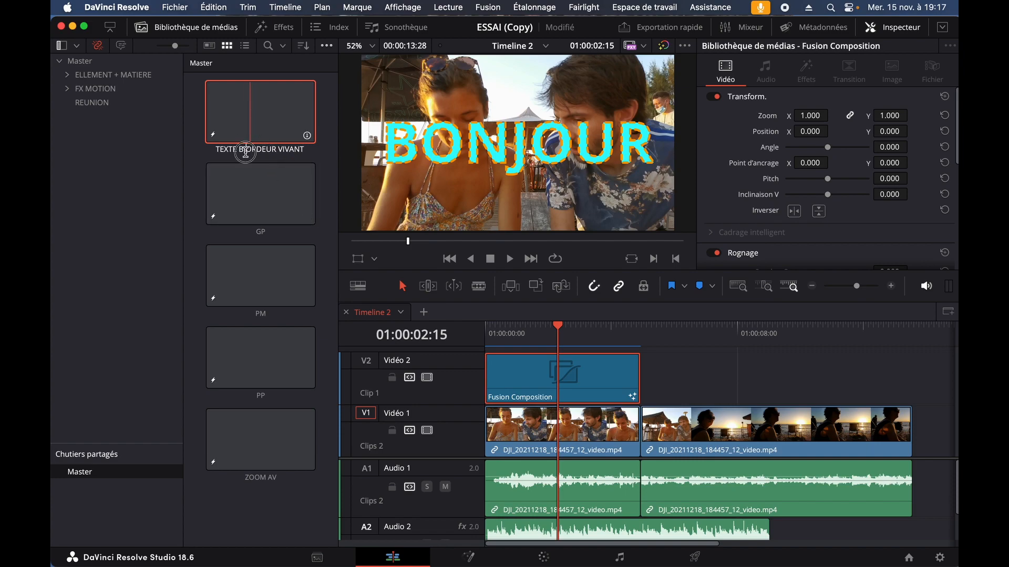
key("BackSpace")
key("Return")
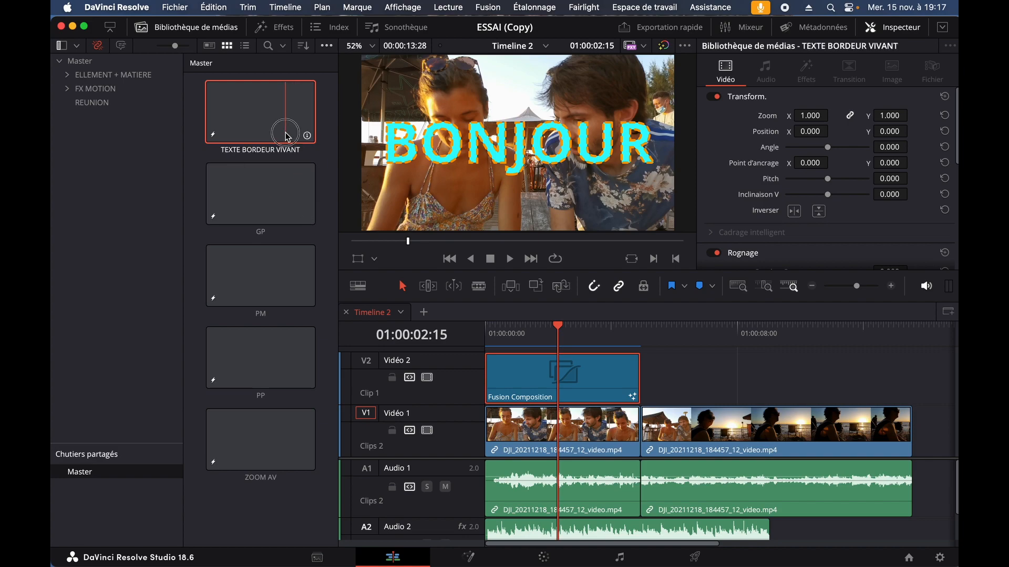
Replace the Fusion Composition on Vidéo 2 with TEXTE BORDEUR VIVANT from the shared bin, placed above the second video clip
left_click(522, 371)
key("Delete")
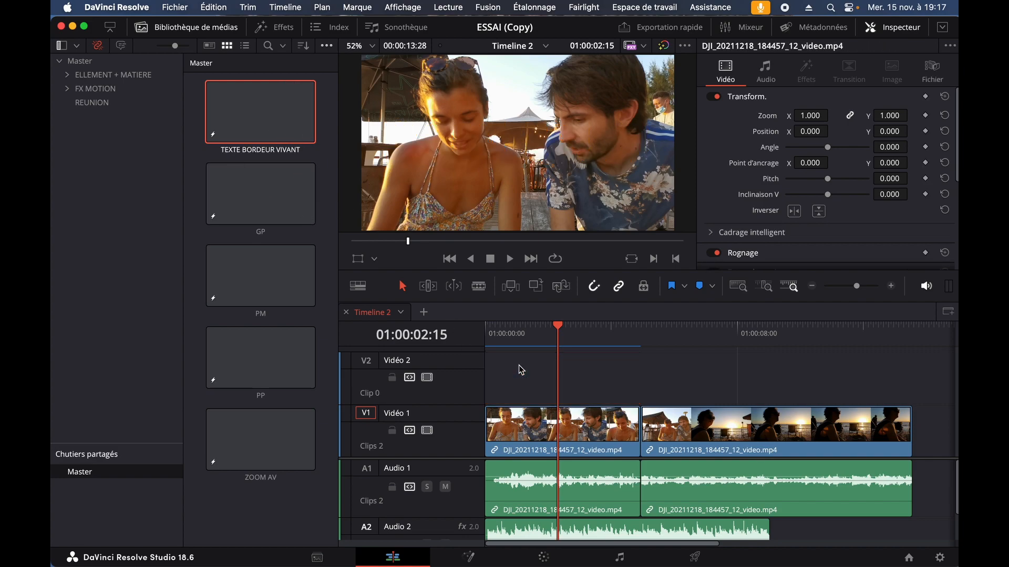
left_click_drag(256, 134, 702, 376)
Play back the TEXTE BORDEUR VIVANT title over the second clip and return the playhead to the title's start
left_click(733, 332)
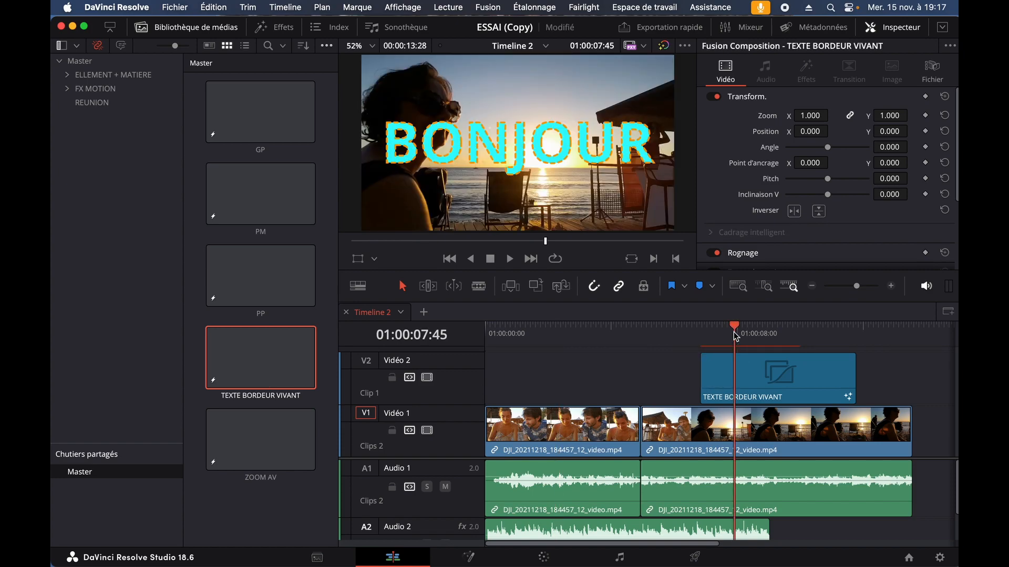
key("space")
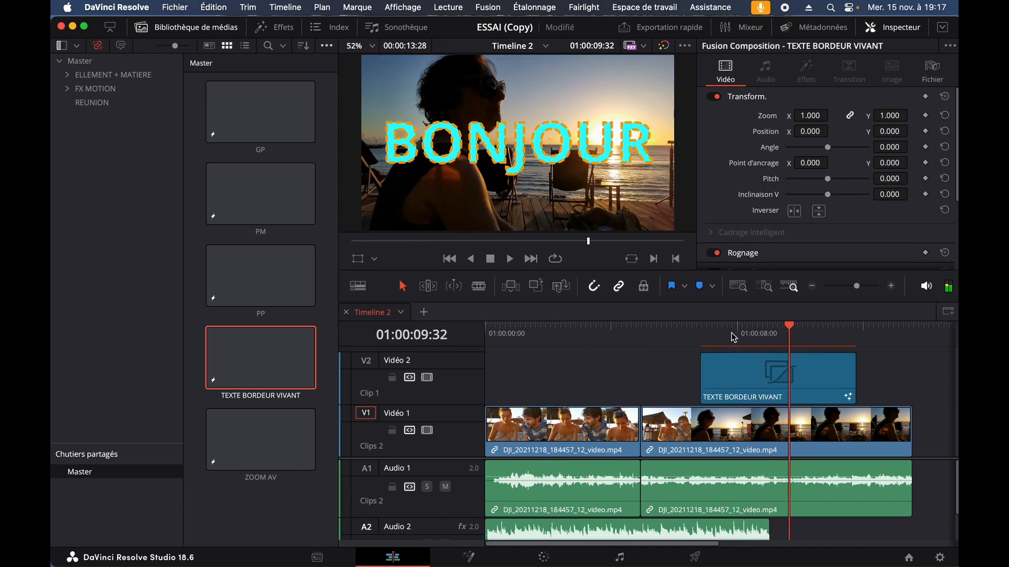
left_click(709, 336)
key("space")
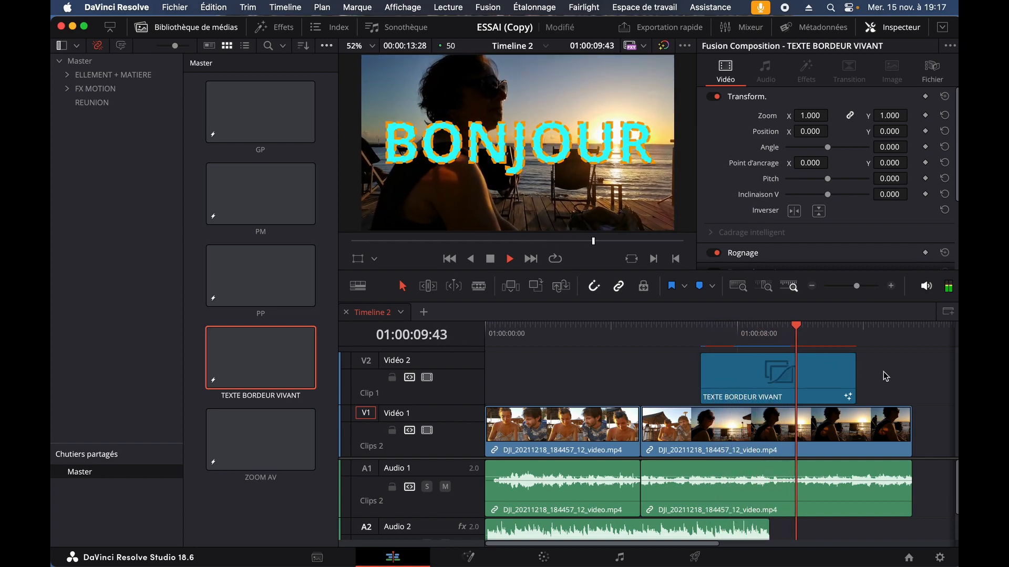
key("space")
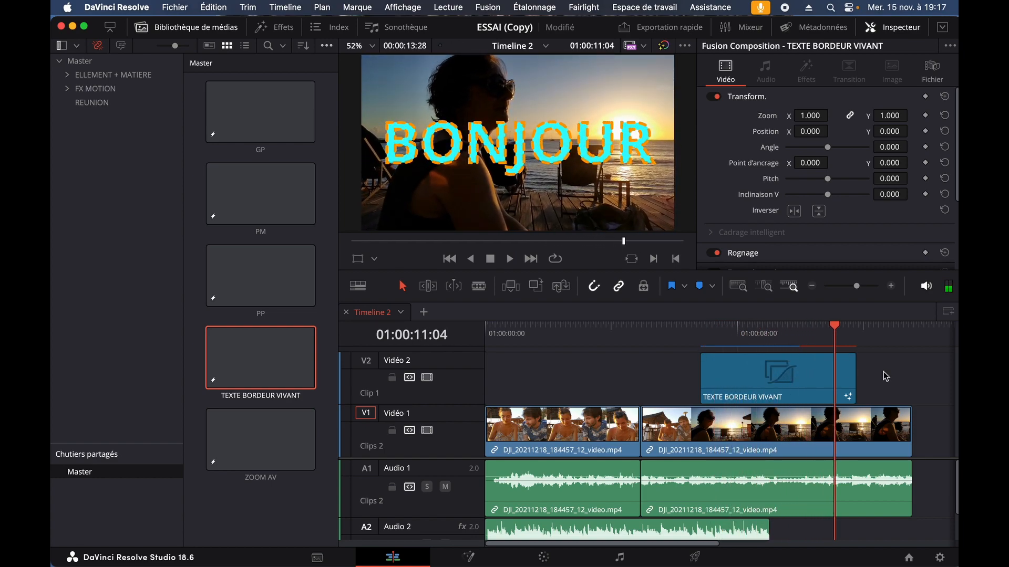
key("Up")
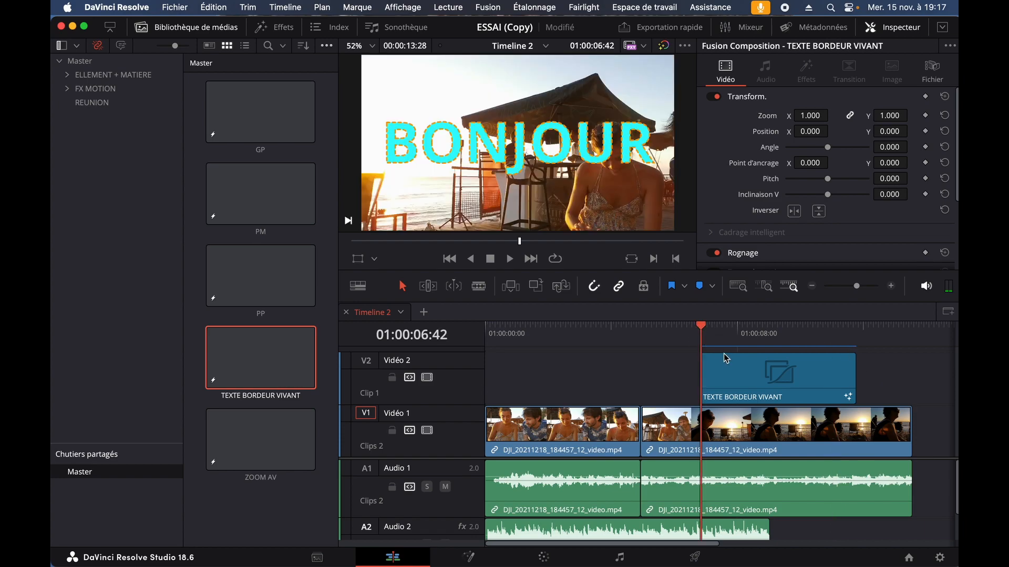
Try extending the title's start back to the cut between the Vidéo 1 clips, play it, and restore its start at 01:00:06:42
left_click_drag(703, 378, 637, 379)
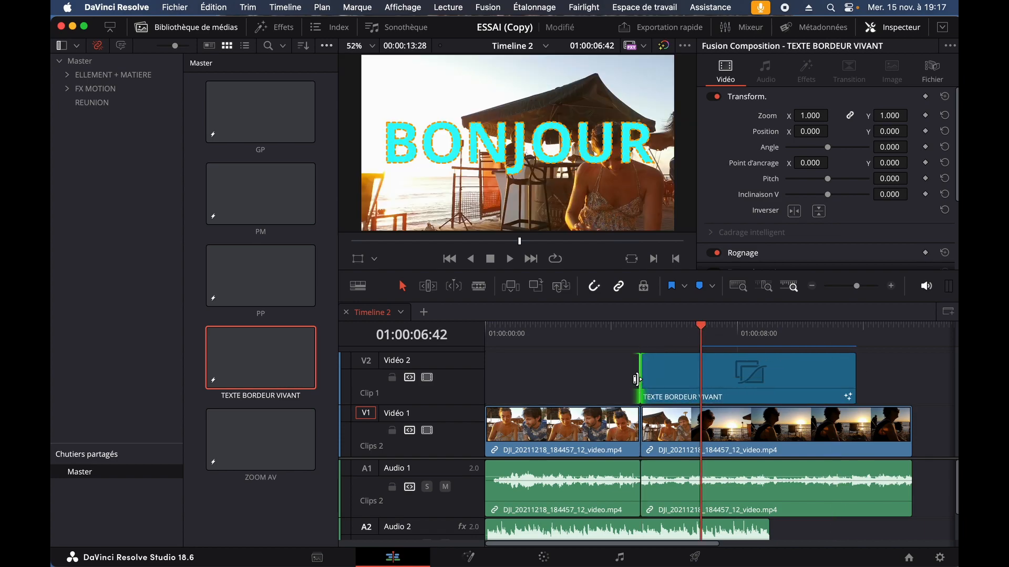
key("Up")
key("space")
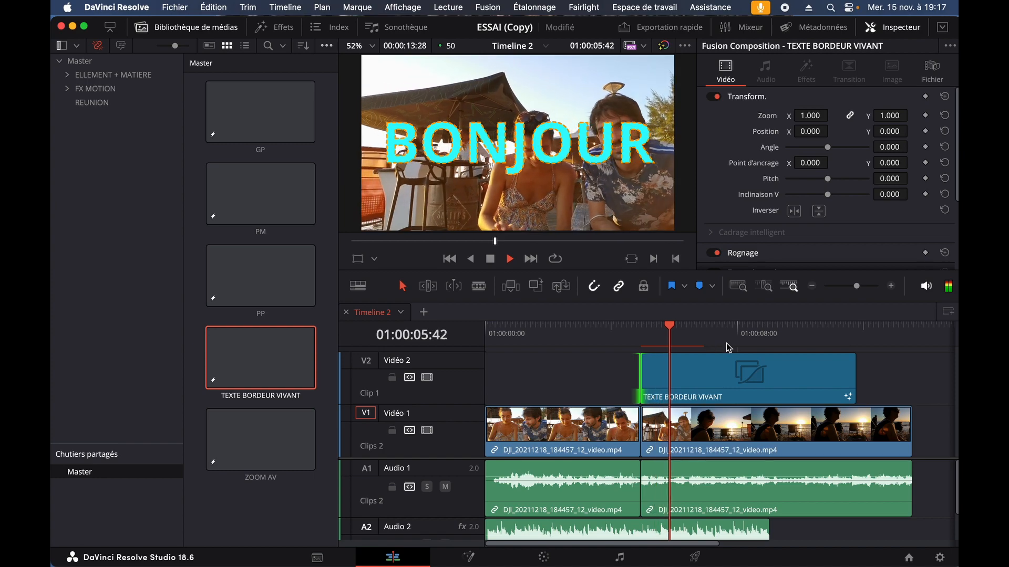
key("space")
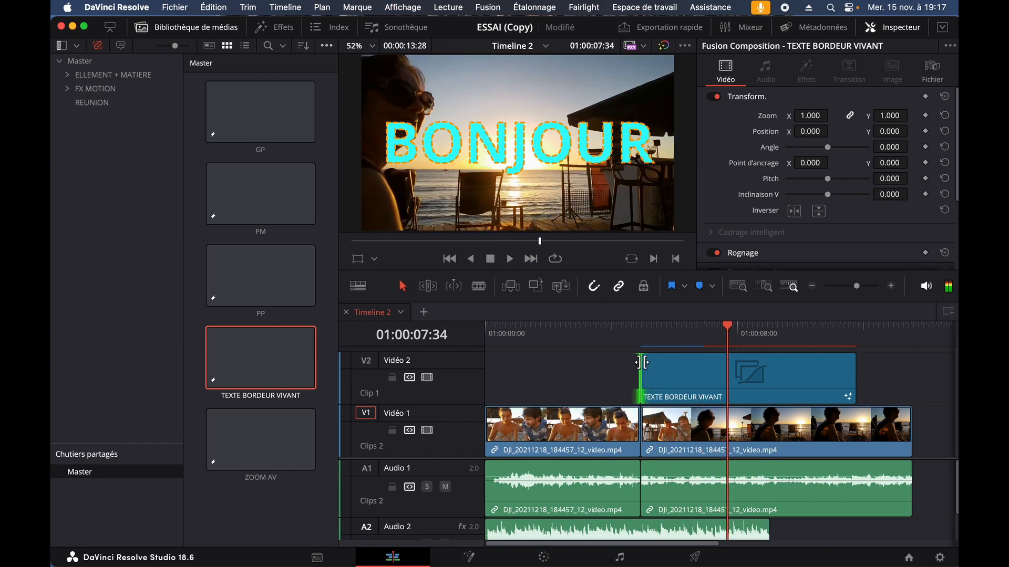
left_click_drag(642, 363, 700, 362)
Play the title from 01:00:06:42 to check its outline animation, and scrub to 01:00:08:21
left_click(703, 343)
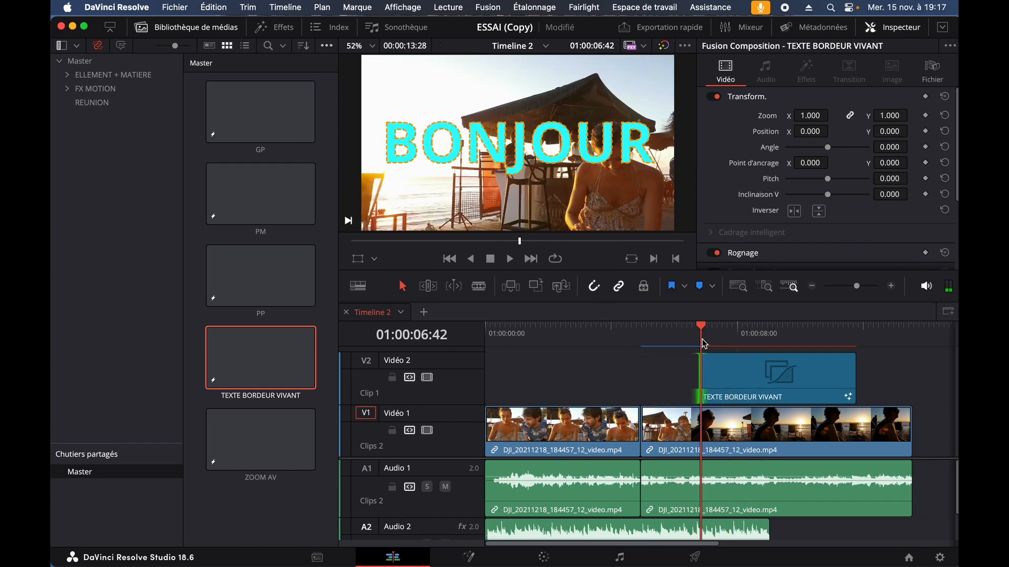
key("space")
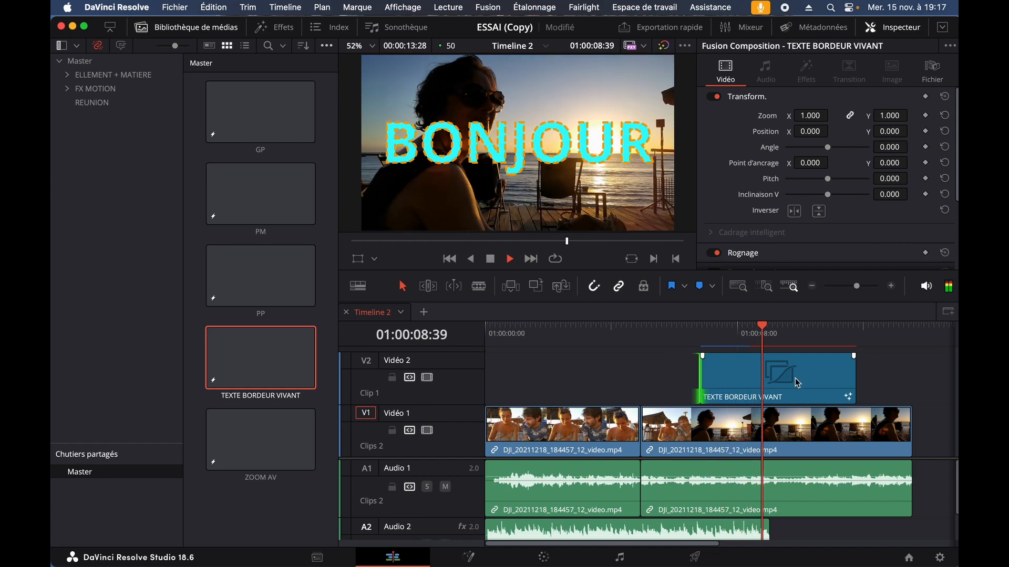
key("space")
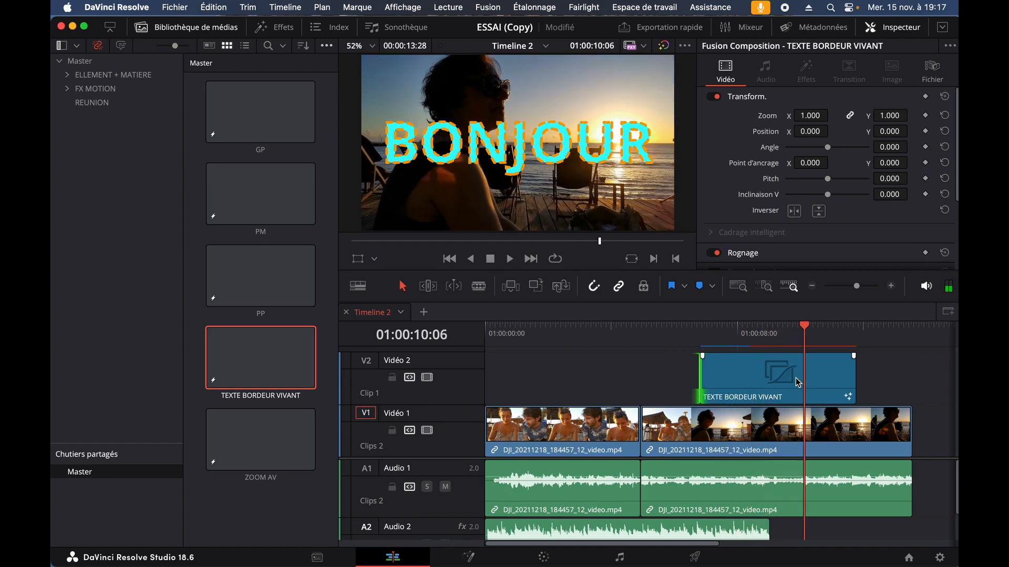
mouse_move(739, 341)
left_mouse_down()
mouse_move(771, 341)
mouse_move(751, 339)
left_mouse_up()
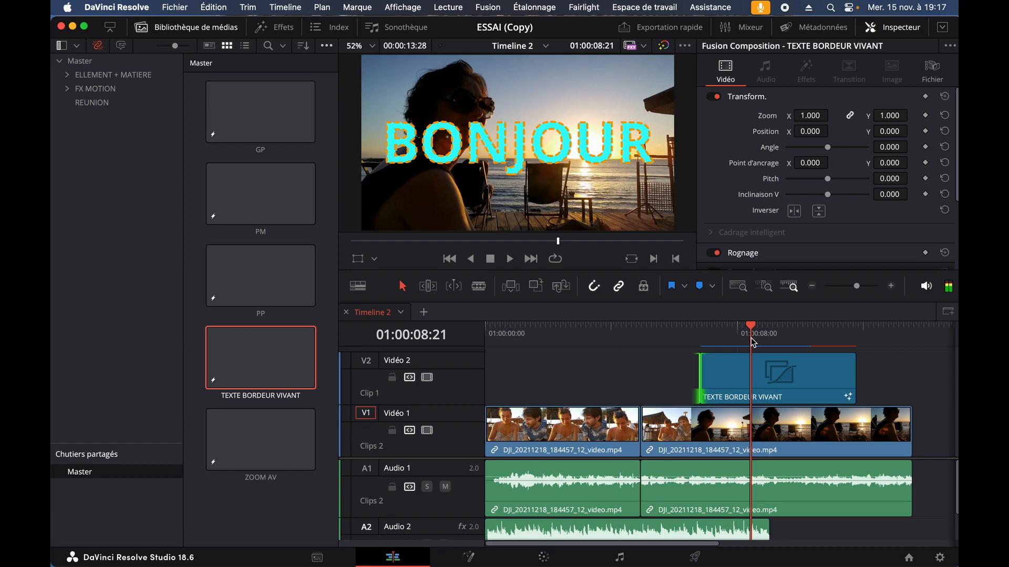